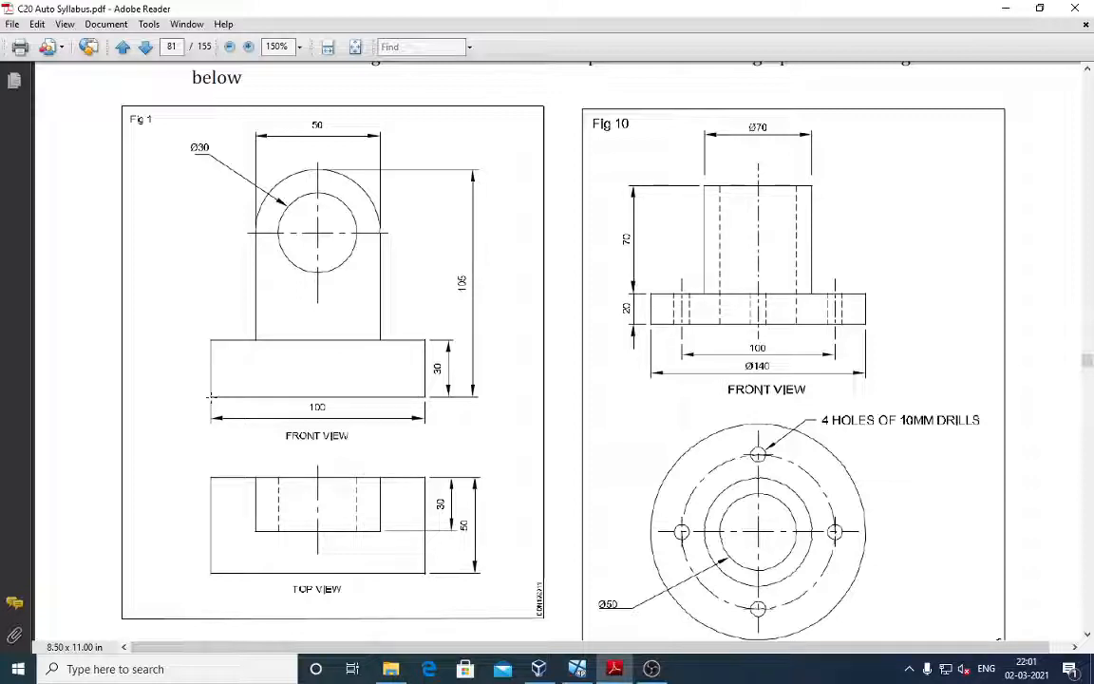
# Switch to AutoCAD and draw a closed 100 by 30 rectangle from lines with Ortho on, 100 along the horizontal.
pyautogui.click(586, 673)
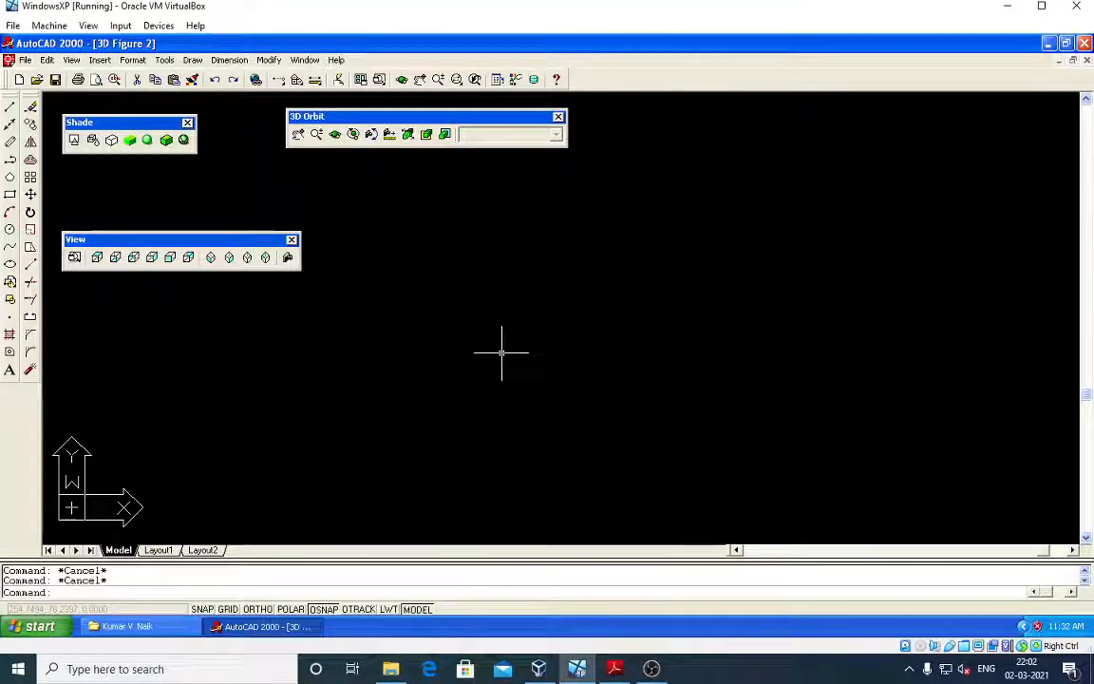
pyautogui.write('l')
pyautogui.press('Return')
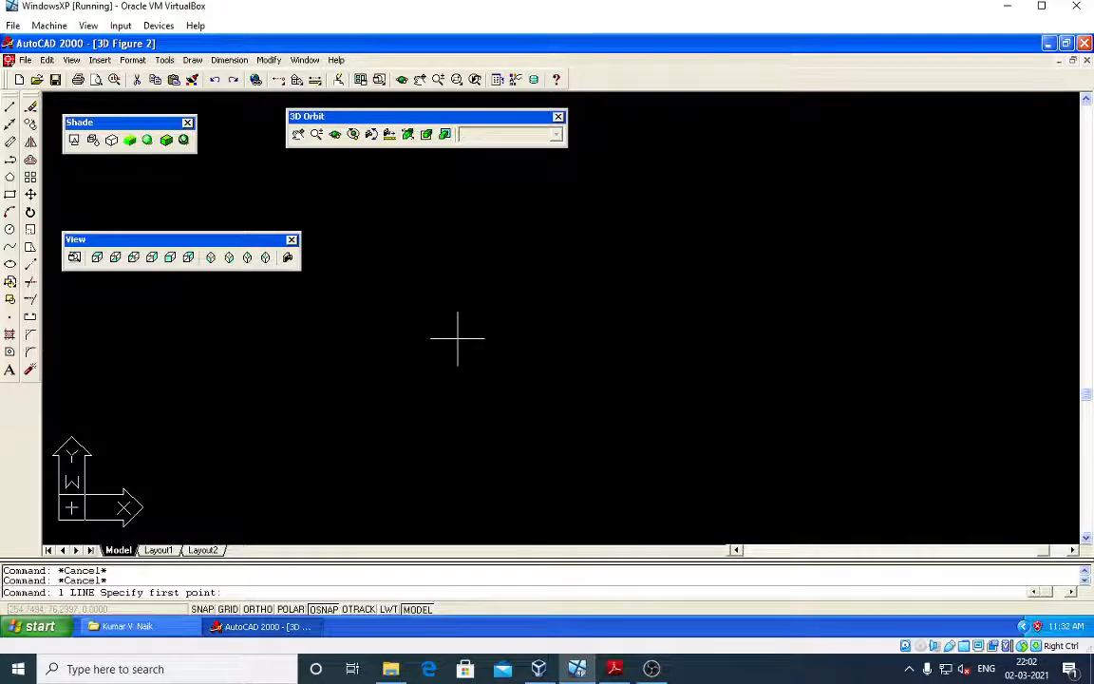
pyautogui.click(457, 338)
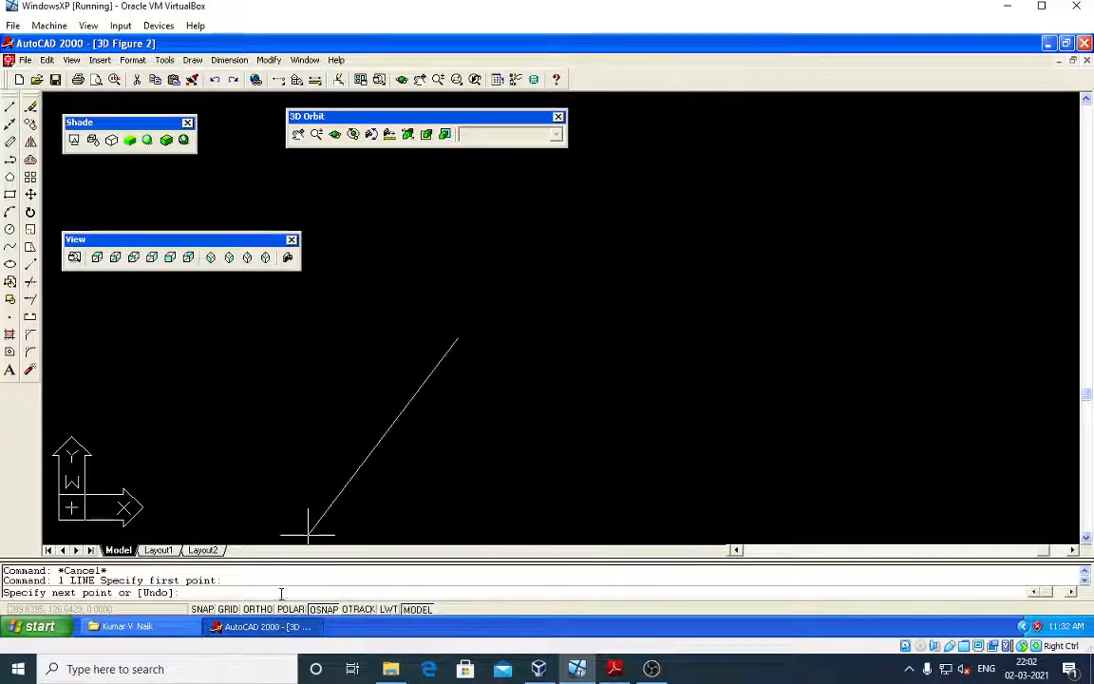
pyautogui.press('F8')
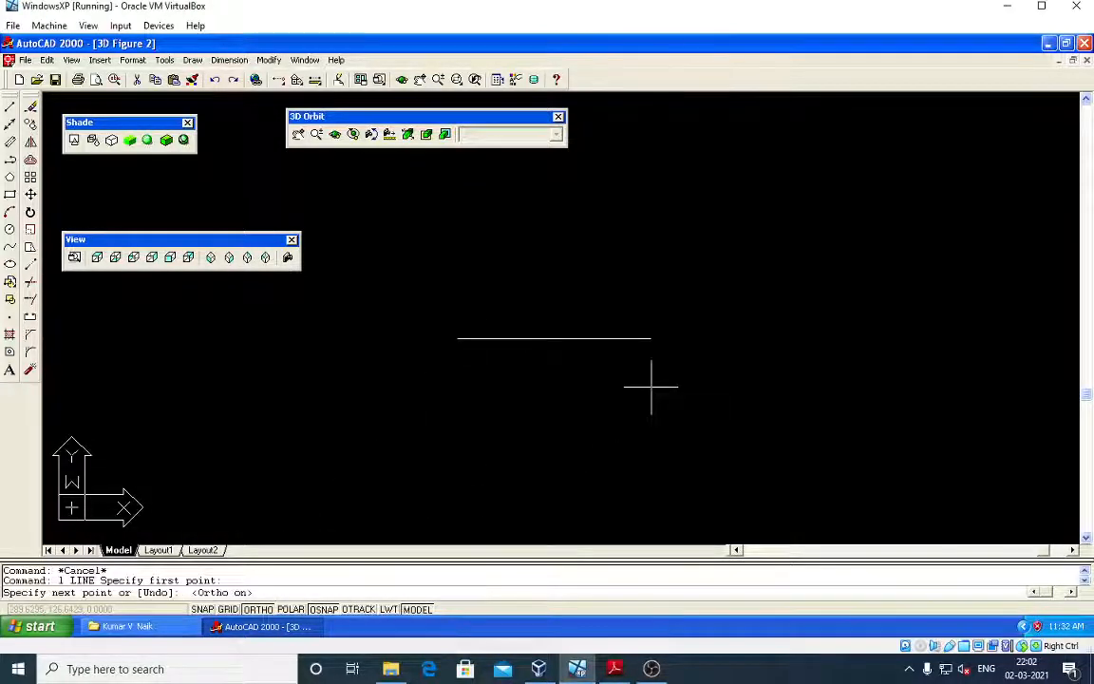
pyautogui.write('100')
pyautogui.press('Return')
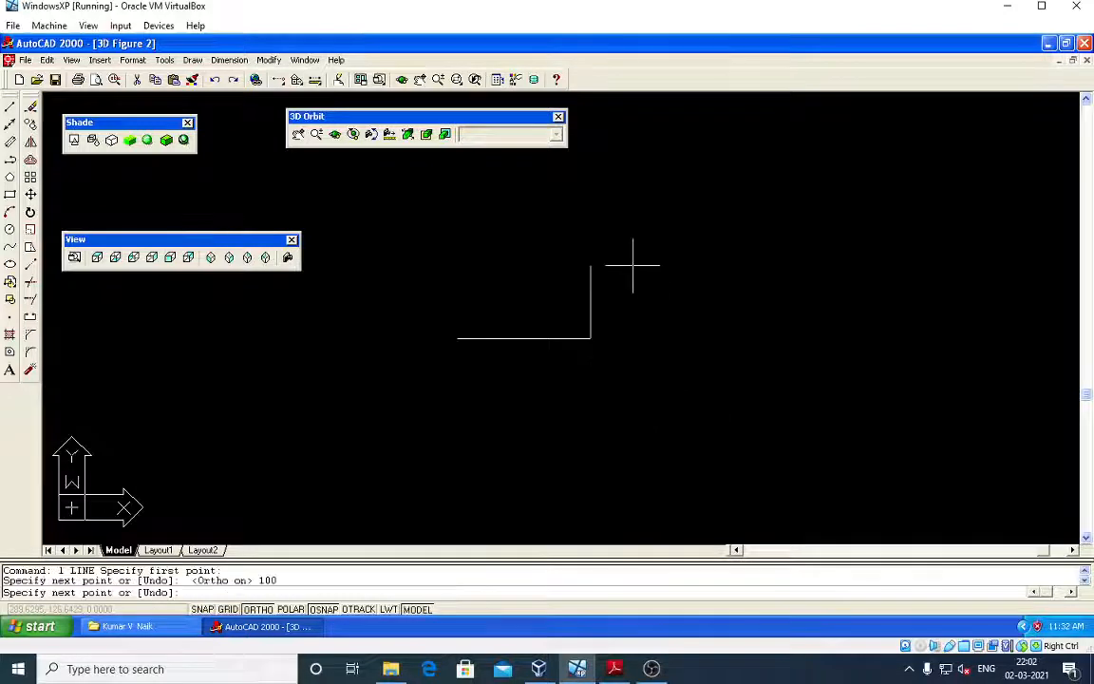
pyautogui.write('30')
pyautogui.press('Return')
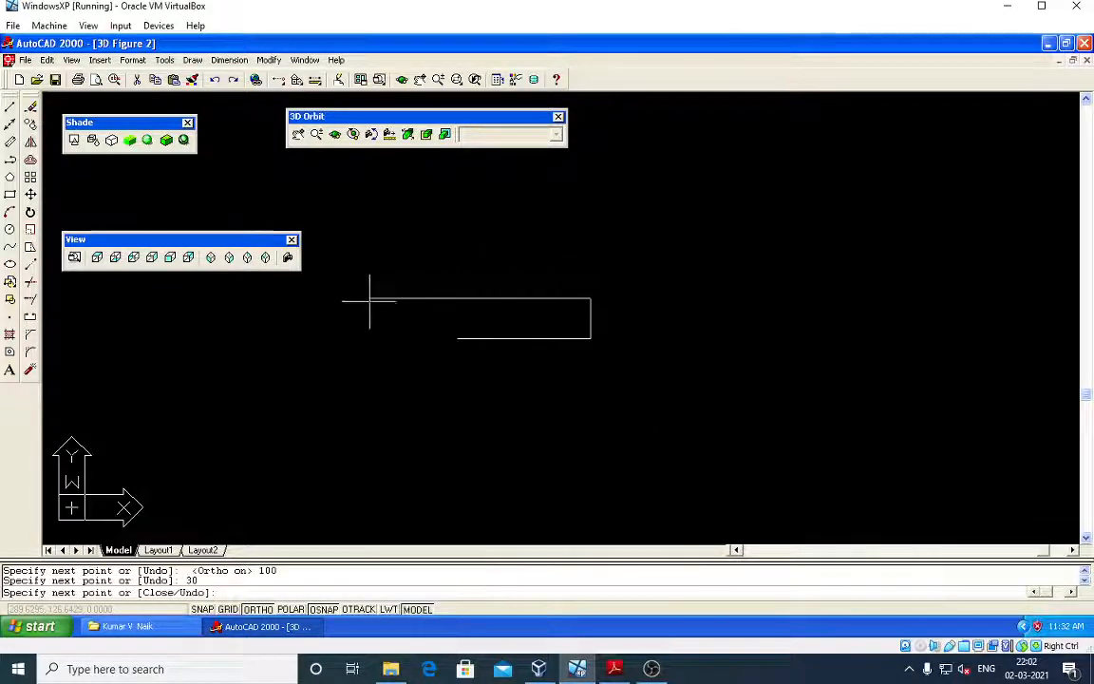
pyautogui.write('100')
pyautogui.press('Return')
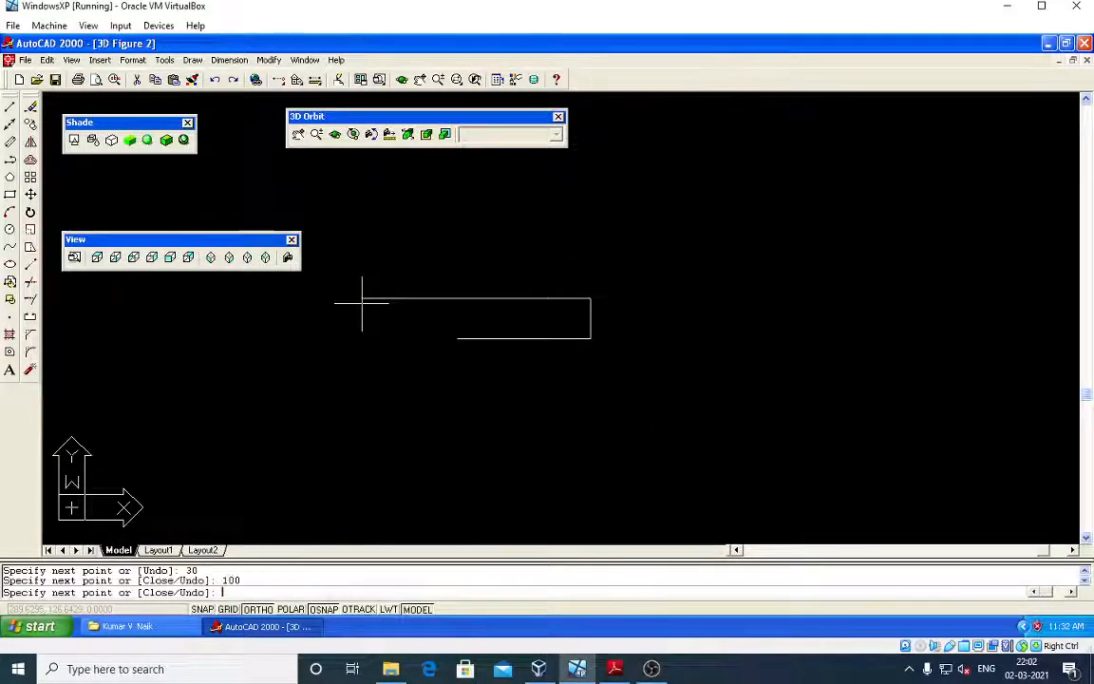
pyautogui.write('30')
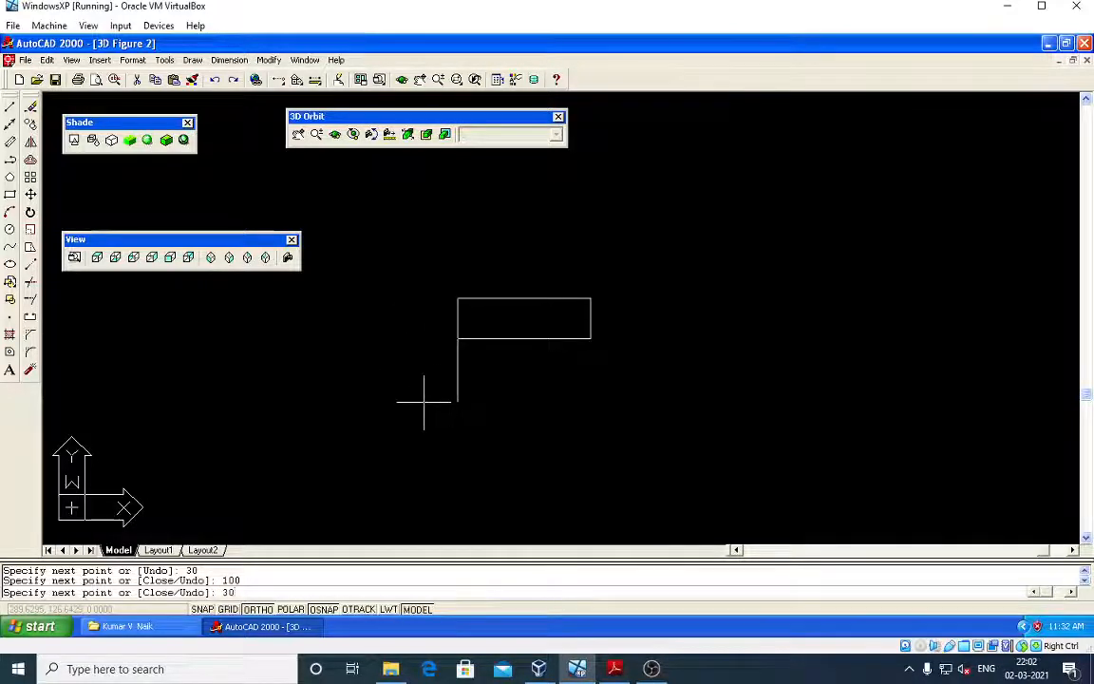
pyautogui.press('Return')
pyautogui.press('Return')
pyautogui.scroll(1, 523, 300)
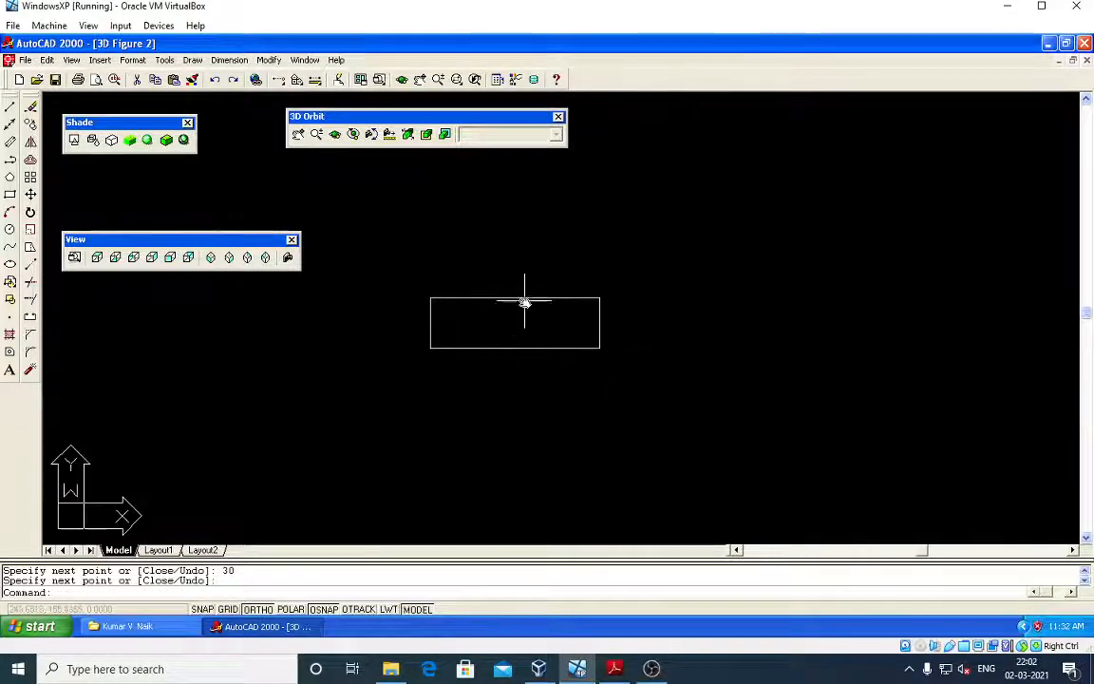
pyautogui.moveTo(526, 305); pyautogui.dragTo(525, 346, button='middle')
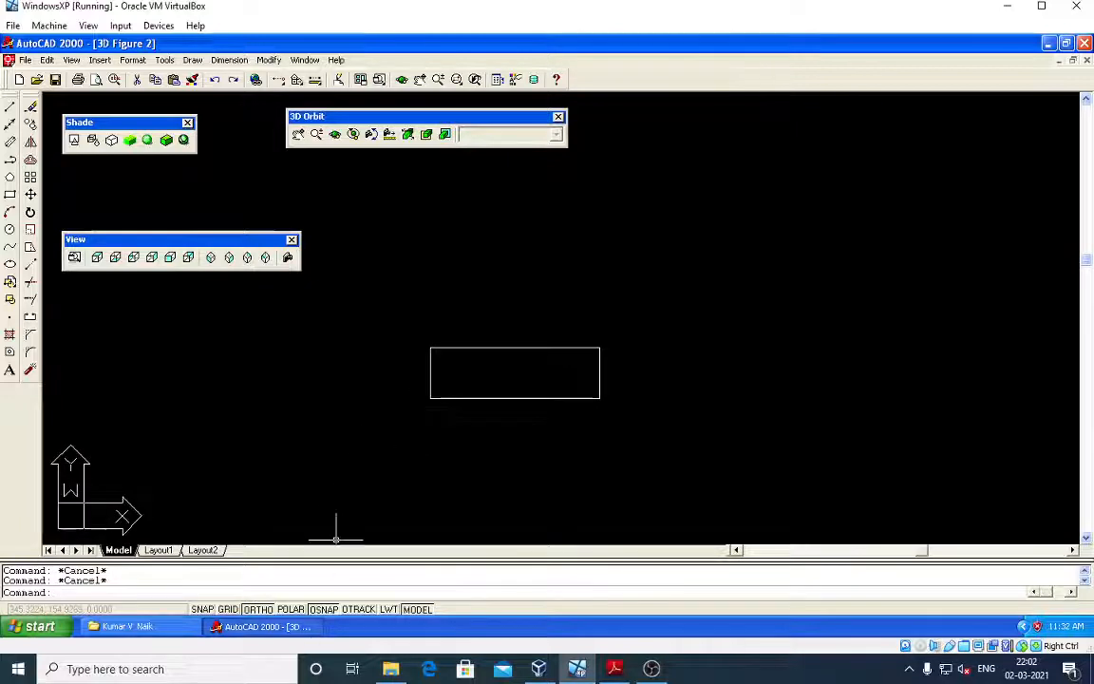
# Check Fig 1 in the reference PDF and convert the rectangle's four lines into a region in AutoCAD.
pyautogui.click(615, 670)
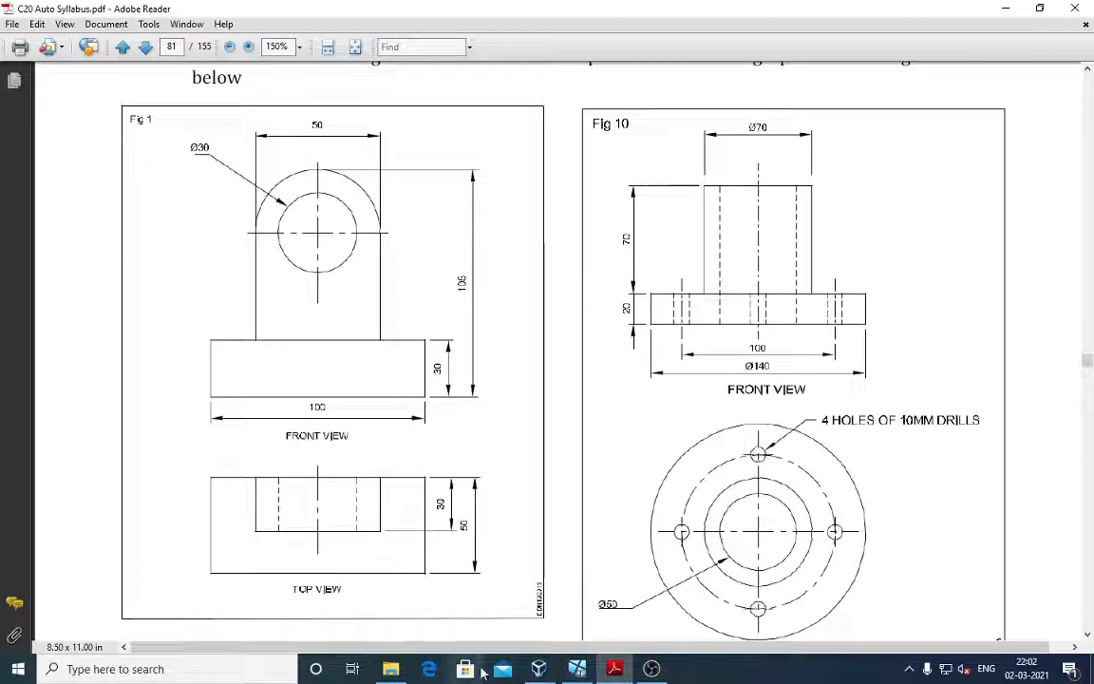
pyautogui.click(575, 670)
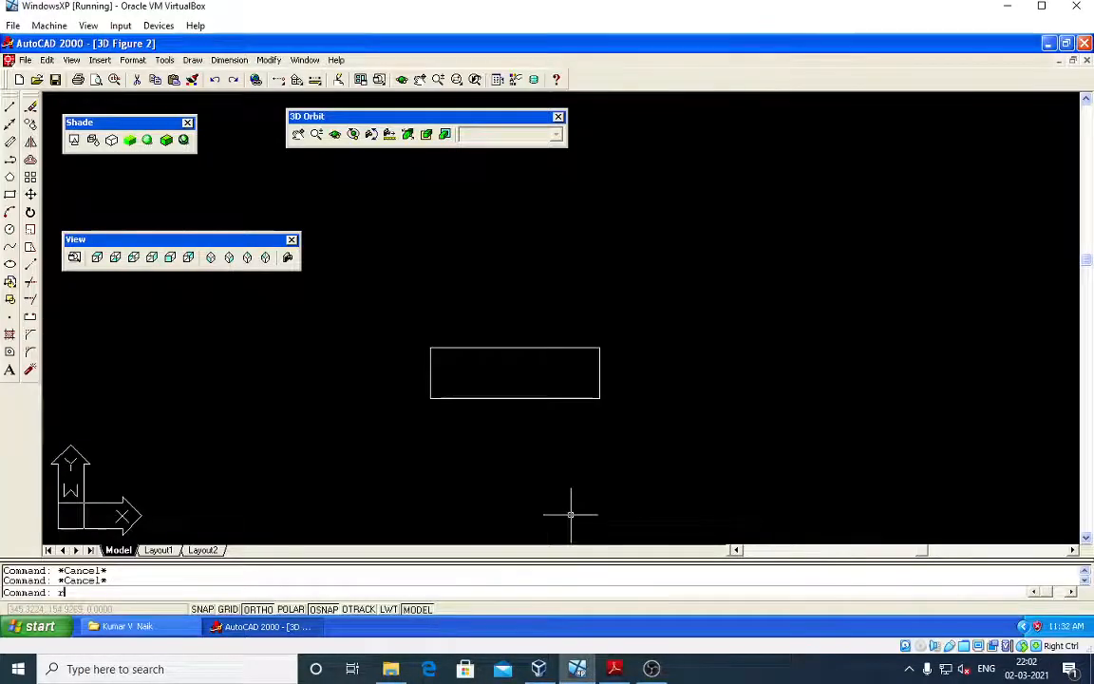
pyautogui.write('reg')
pyautogui.press('Return')
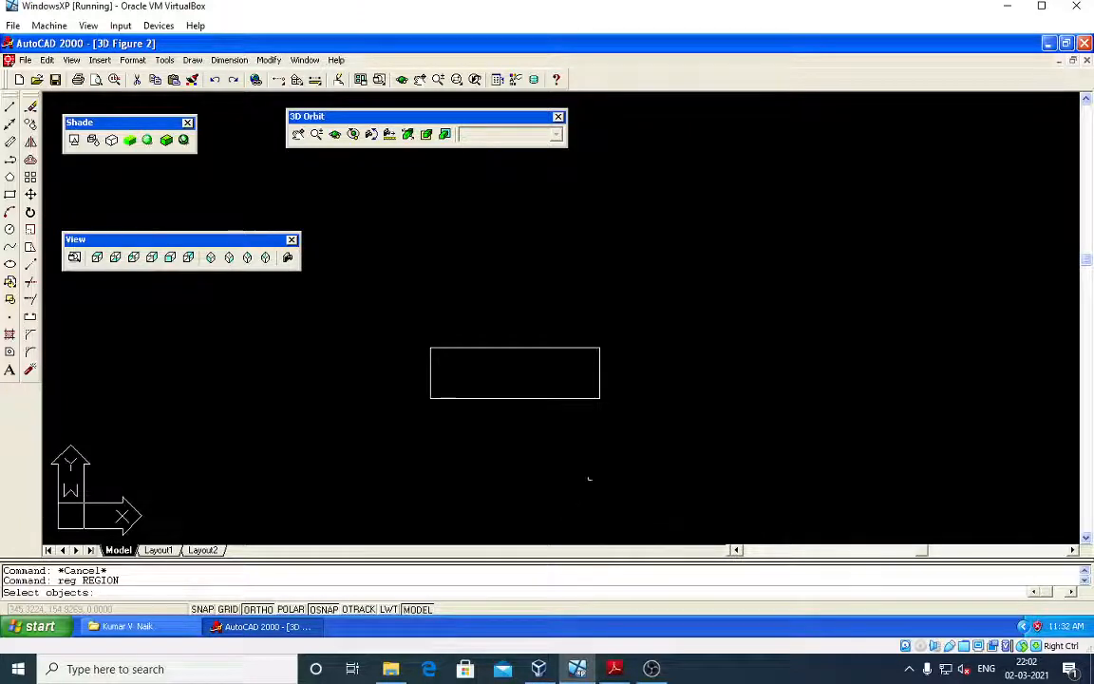
pyautogui.click(610, 422)
pyautogui.click(410, 286)
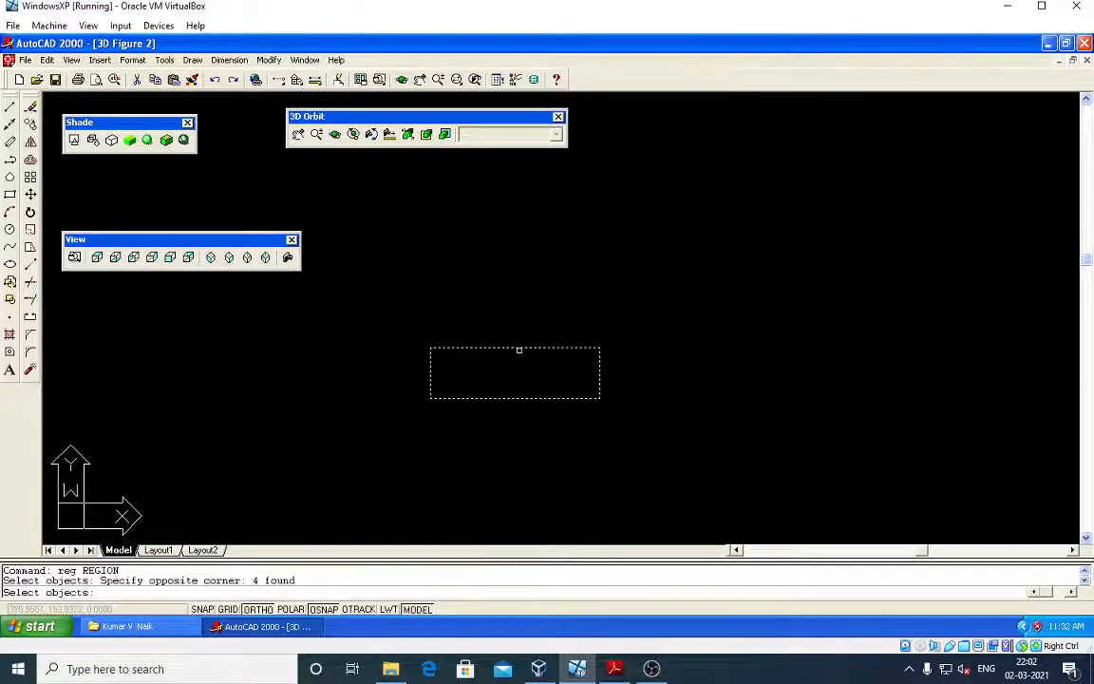
pyautogui.press('Return')
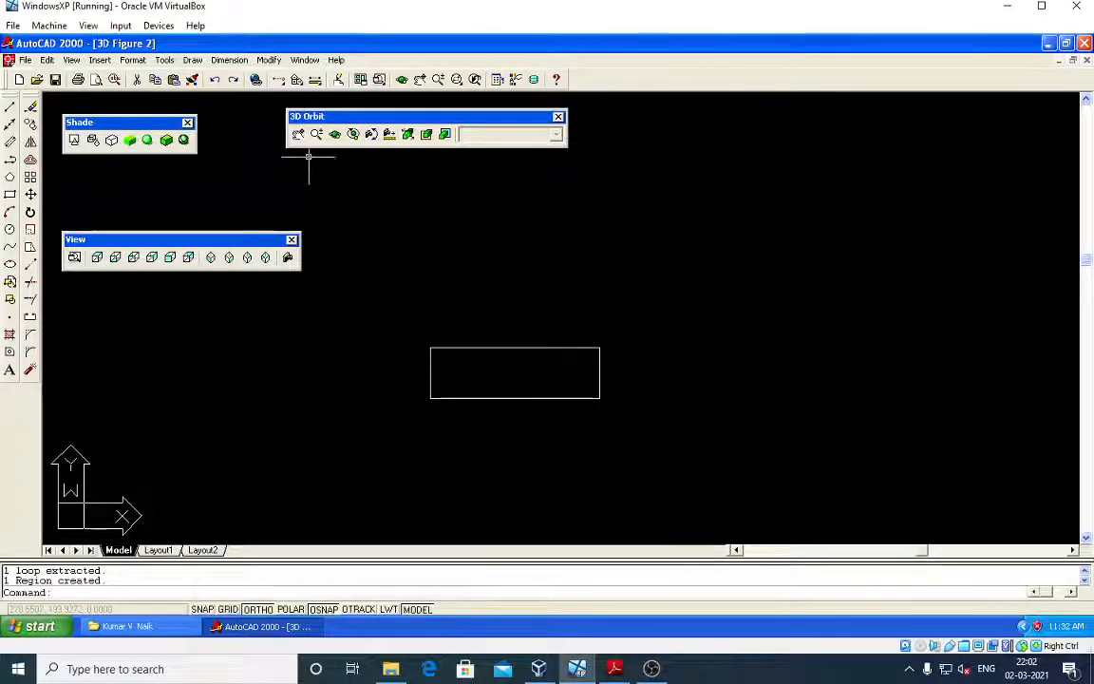
# Extrude the 100 by 30 rectangular region to a height of 50 with a taper angle of 0.
pyautogui.write('ext')
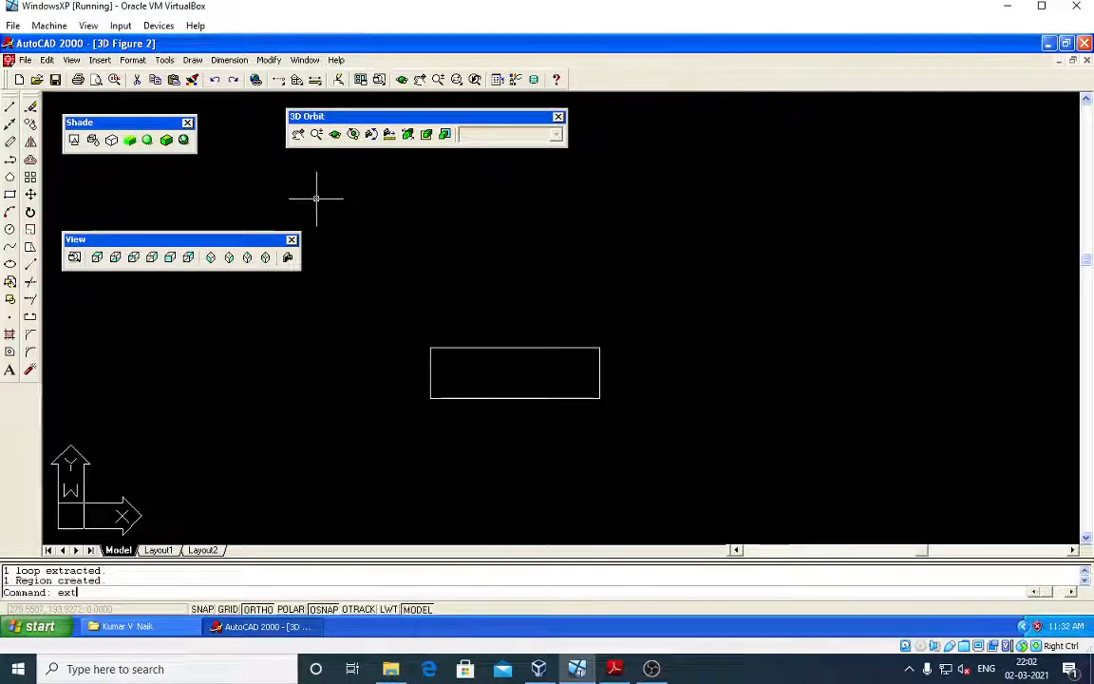
pyautogui.press('Return')
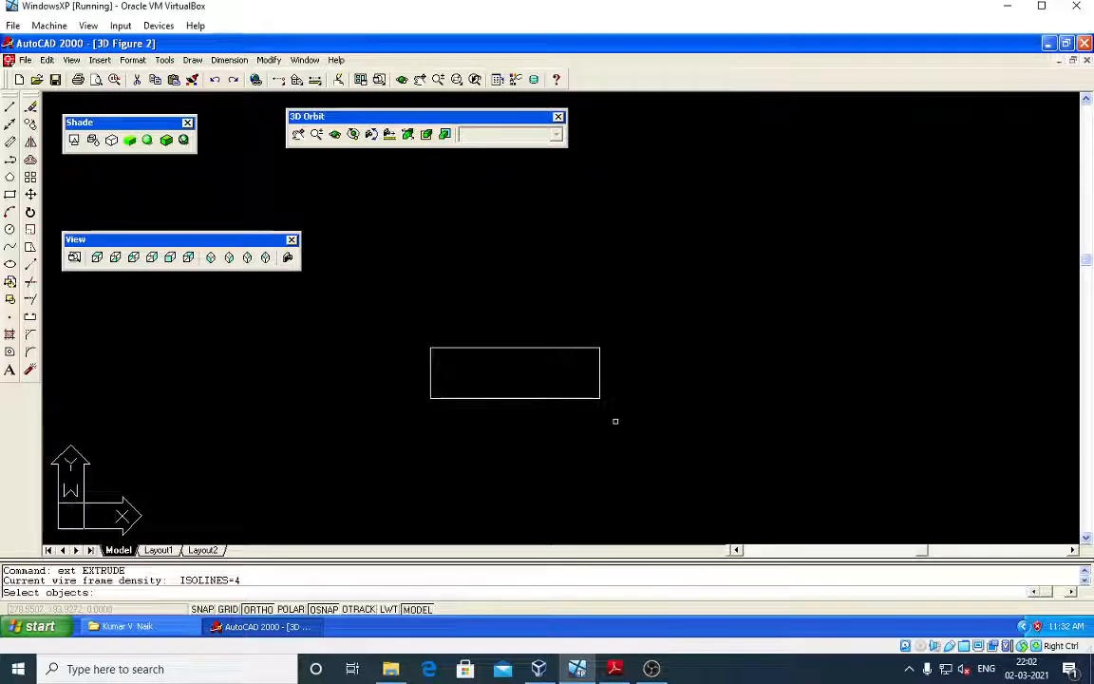
pyautogui.click(617, 419)
pyautogui.click(406, 287)
pyautogui.press('Return')
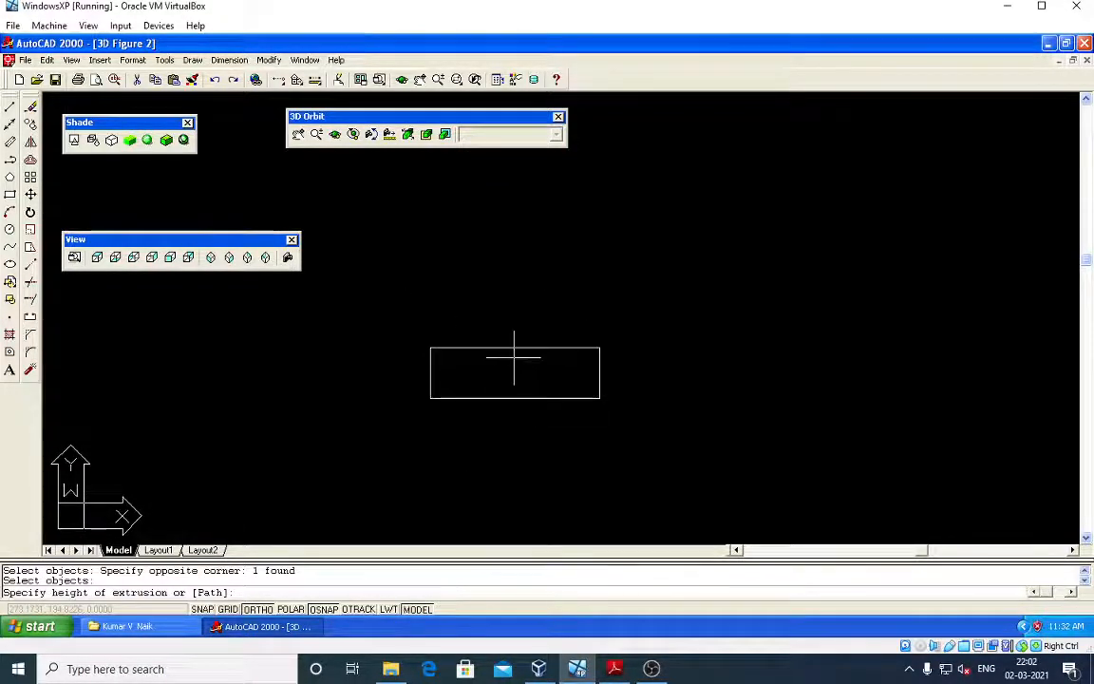
pyautogui.write('50')
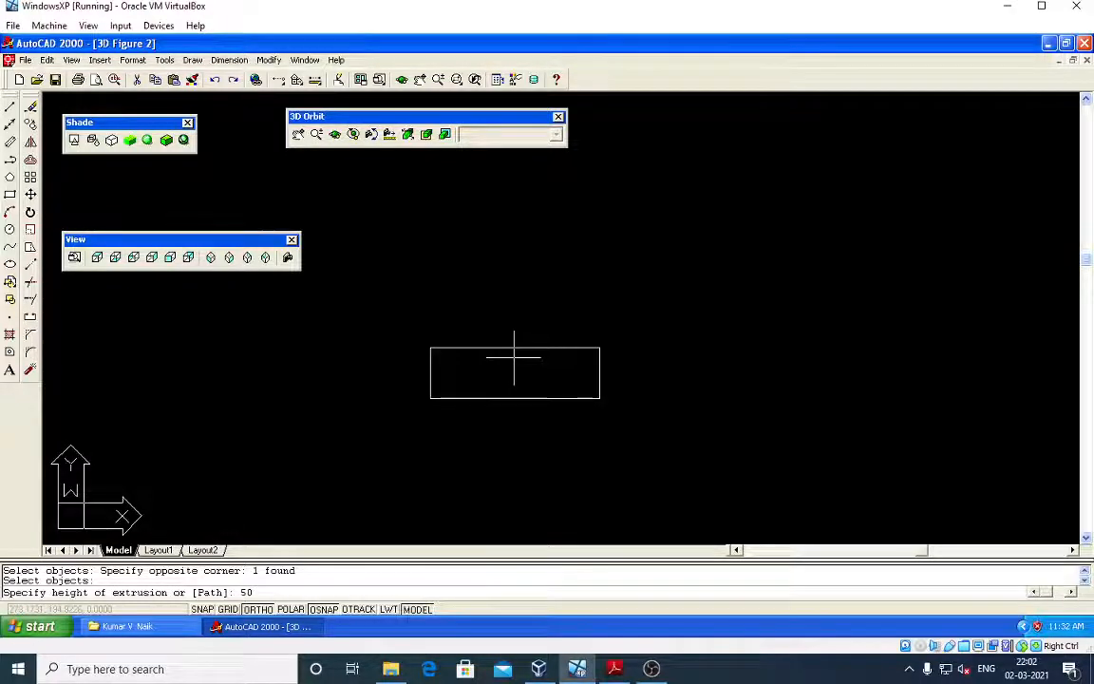
pyautogui.press('Return')
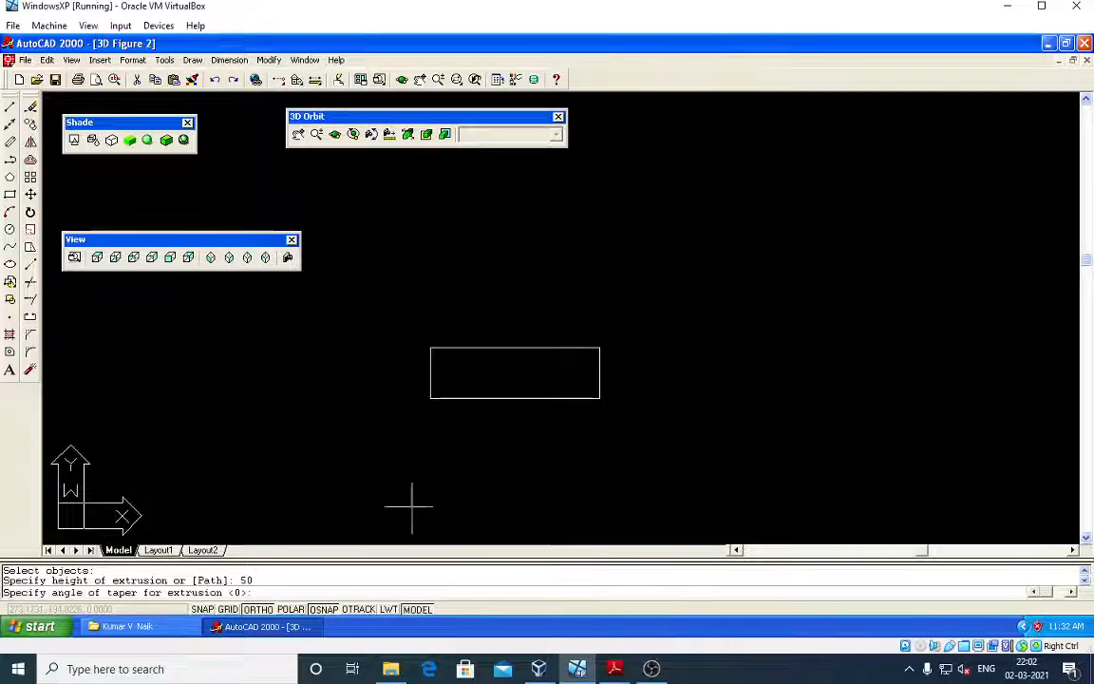
pyautogui.press('Return')
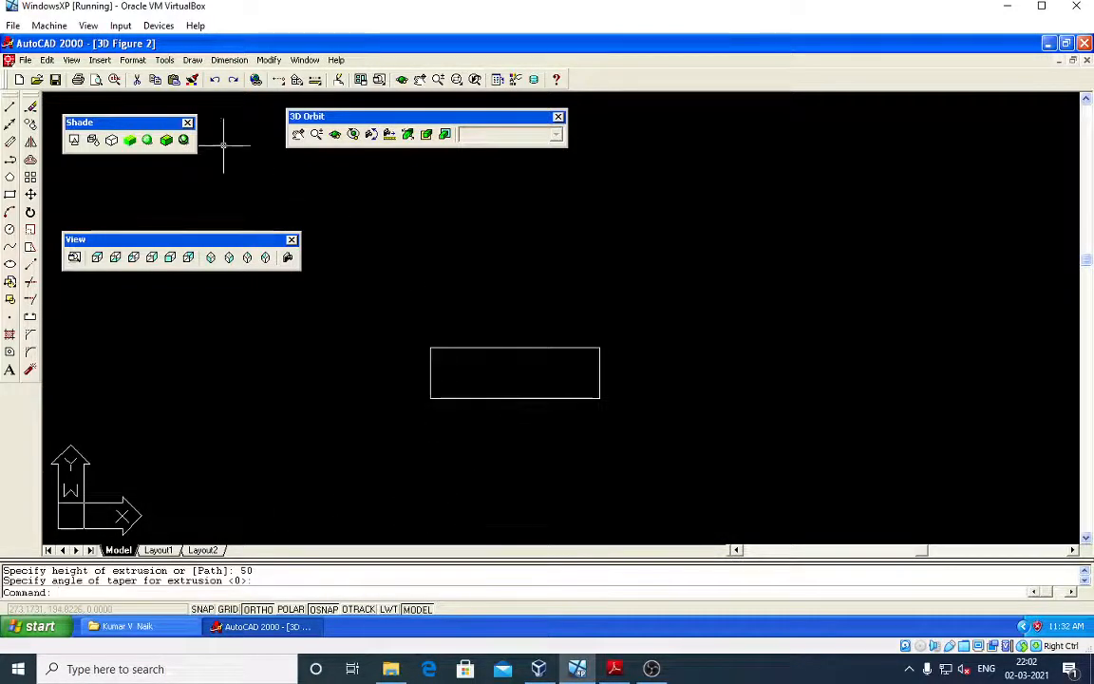
# Apply flat shading to the extruded block and orbit it so its side faces show.
pyautogui.click(130, 141)
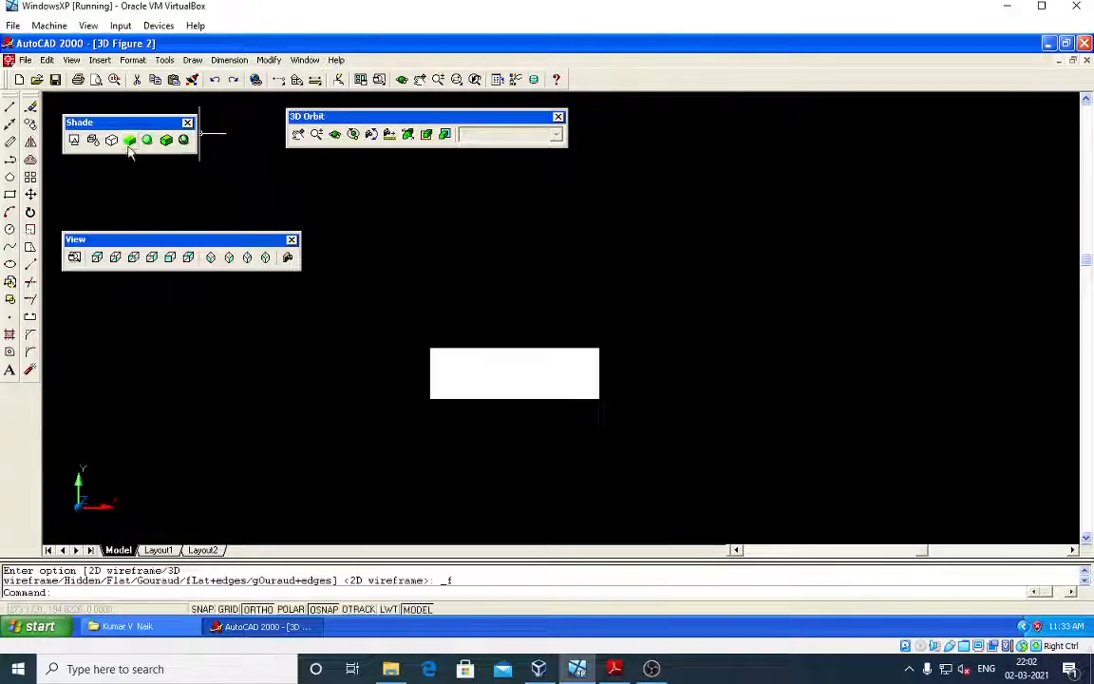
pyautogui.click(335, 134)
pyautogui.moveTo(636, 342)
pyautogui.mouseDown()
pyautogui.moveTo(599, 345)
pyautogui.moveTo(532, 384)
pyautogui.moveTo(498, 353)
pyautogui.moveTo(474, 356)
pyautogui.moveTo(589, 320)
pyautogui.moveTo(602, 345)
pyautogui.moveTo(638, 349)
pyautogui.moveTo(608, 359)
pyautogui.mouseUp()
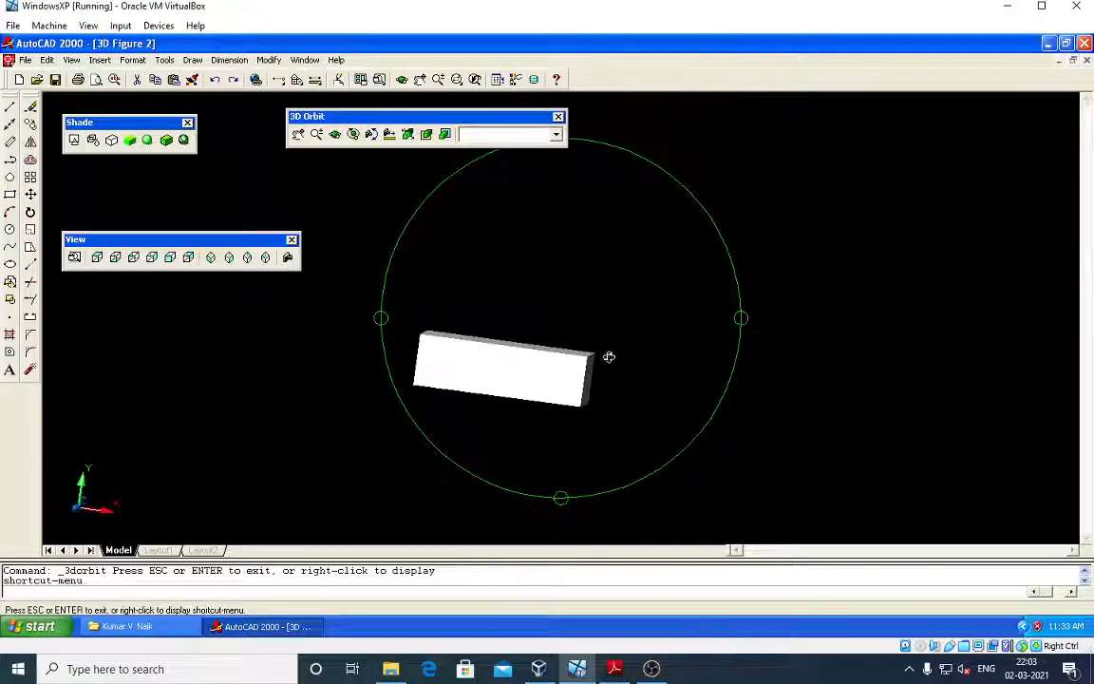
# Return to the top view with the shaded block in the middle of the drawing area.
pyautogui.click(97, 257)
pyautogui.scroll(-6, 441, 285)
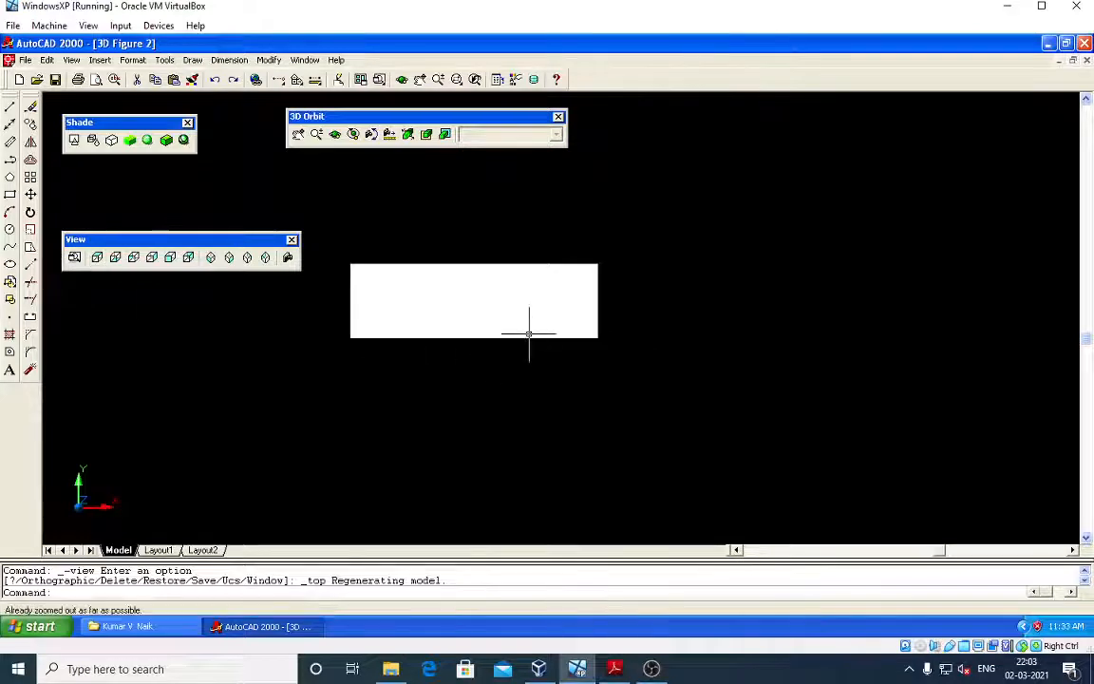
pyautogui.moveTo(527, 329); pyautogui.dragTo(544, 428, button='middle')
pyautogui.press('Escape')
pyautogui.press('Escape')
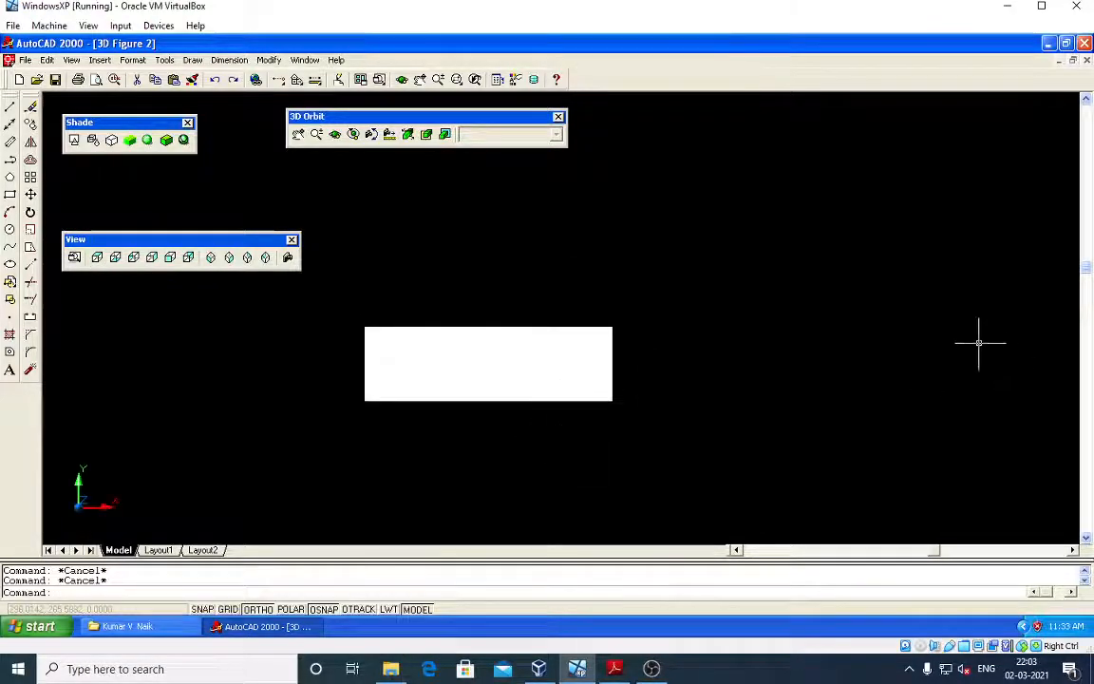
# Check Fig 1 in the PDF and draw a closed 50 by 50 square from lines in AutoCAD, above and beside the block's upper-right corner.
pyautogui.click(616, 669)
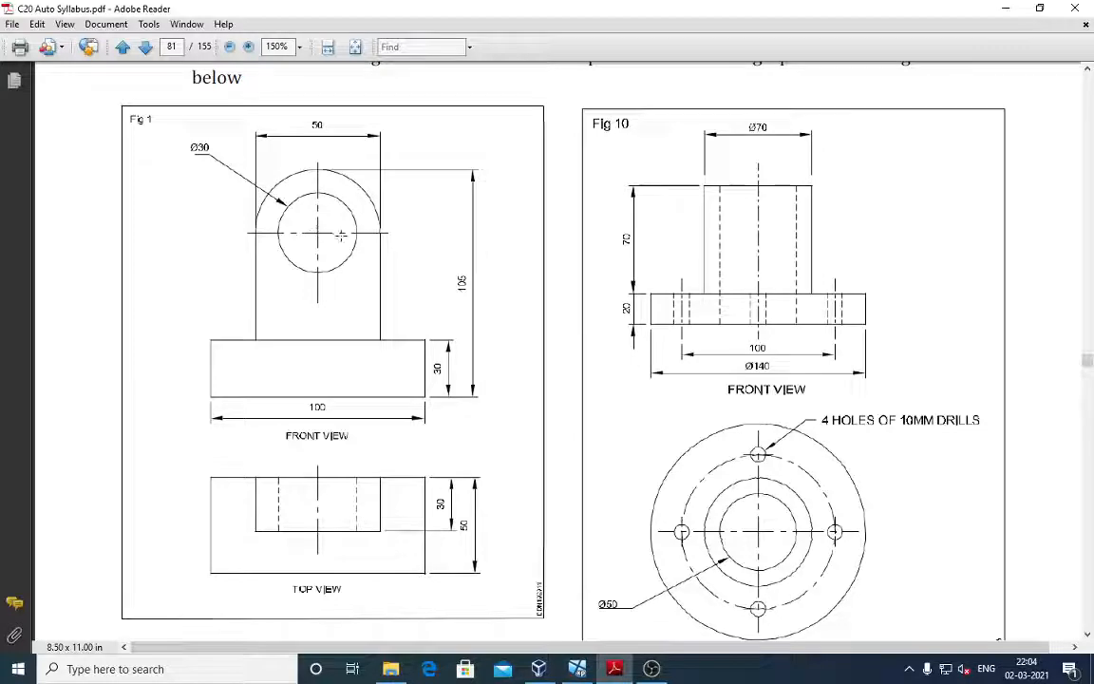
pyautogui.click(579, 669)
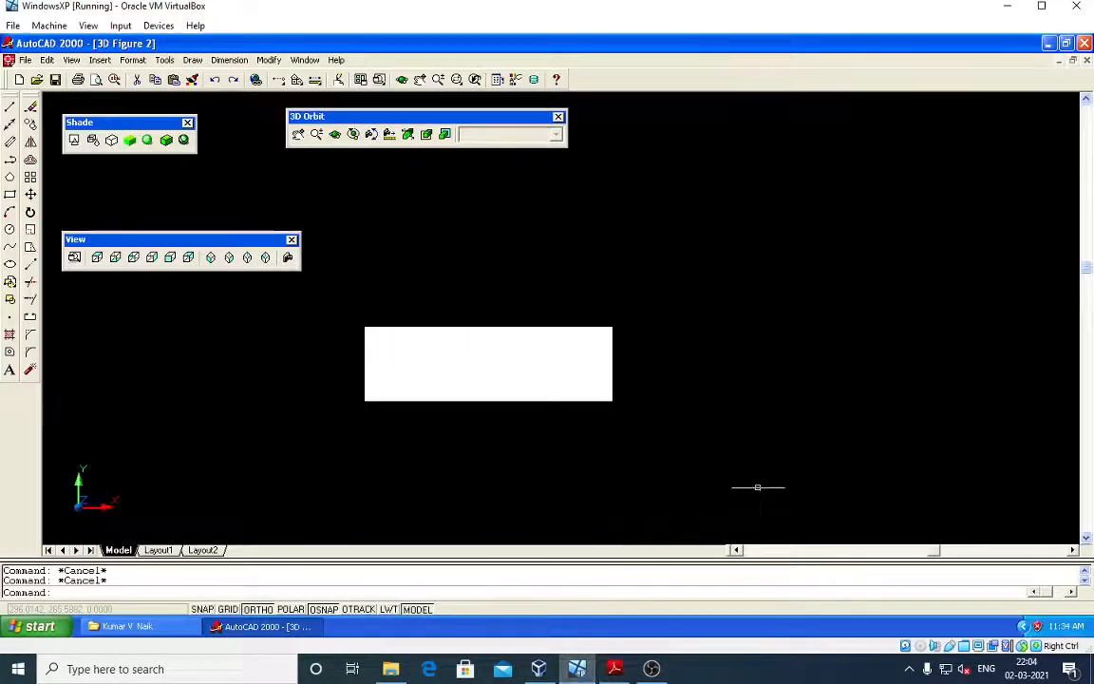
pyautogui.write('l')
pyautogui.press('Return')
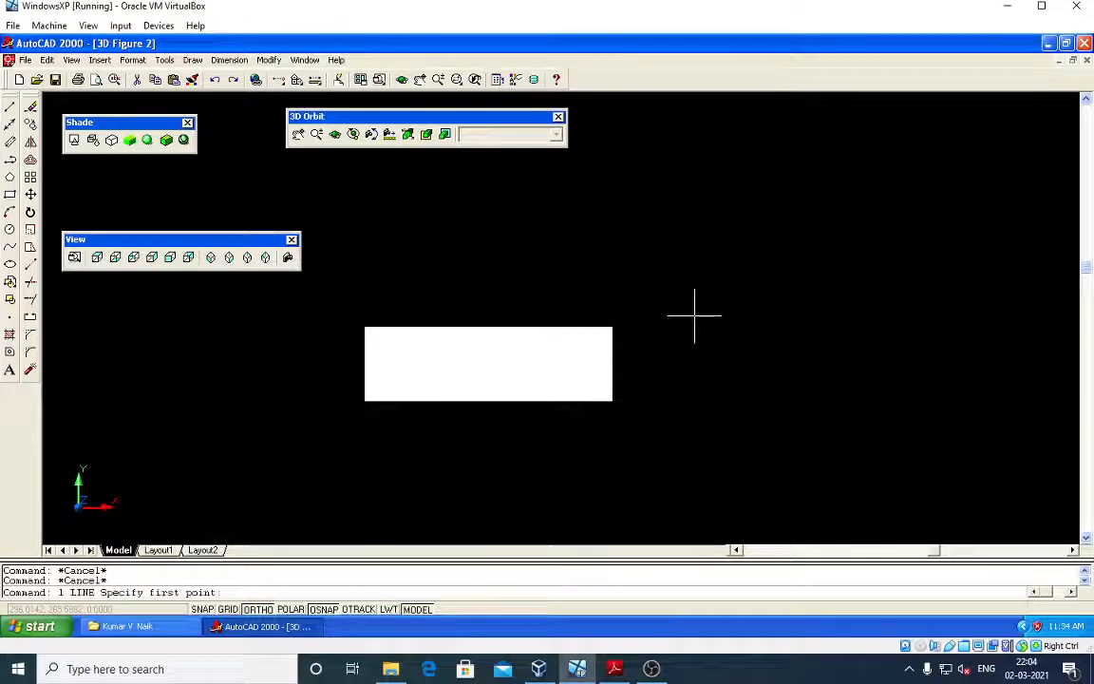
pyautogui.click(613, 327)
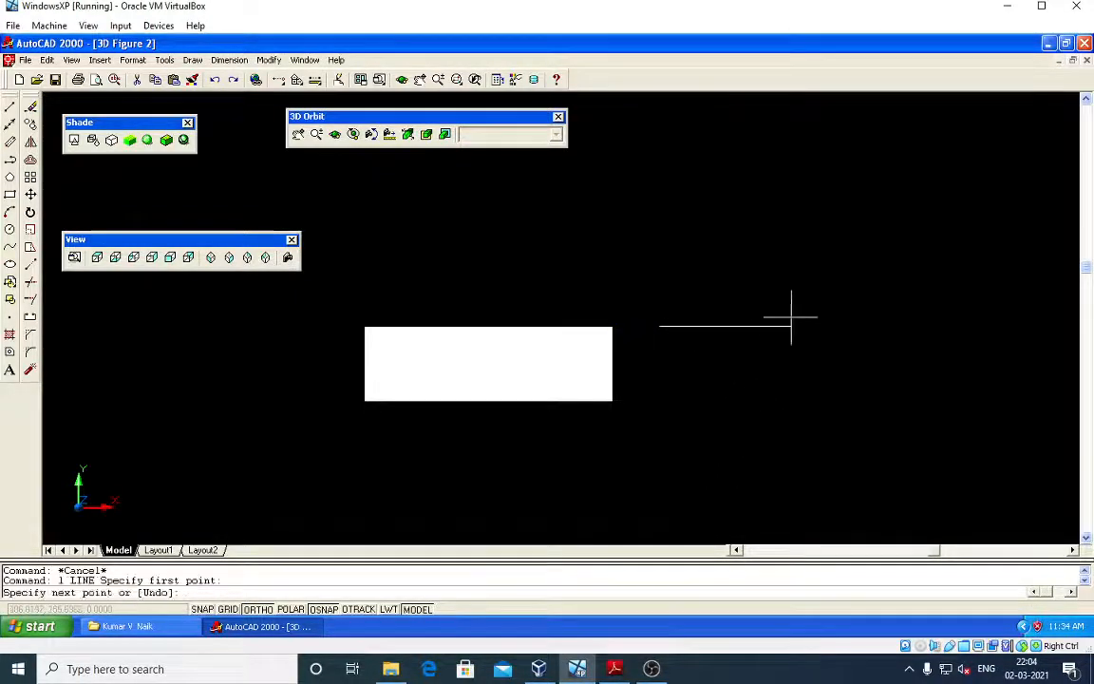
pyautogui.write('50')
pyautogui.press('Return')
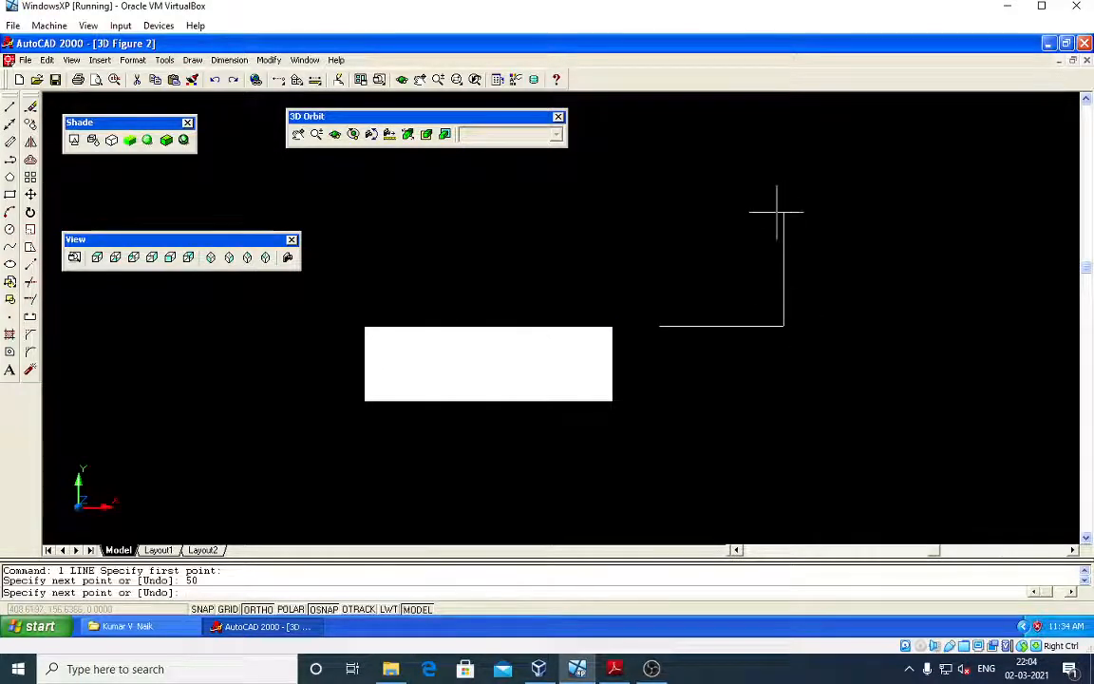
pyautogui.write('50')
pyautogui.press('Return')
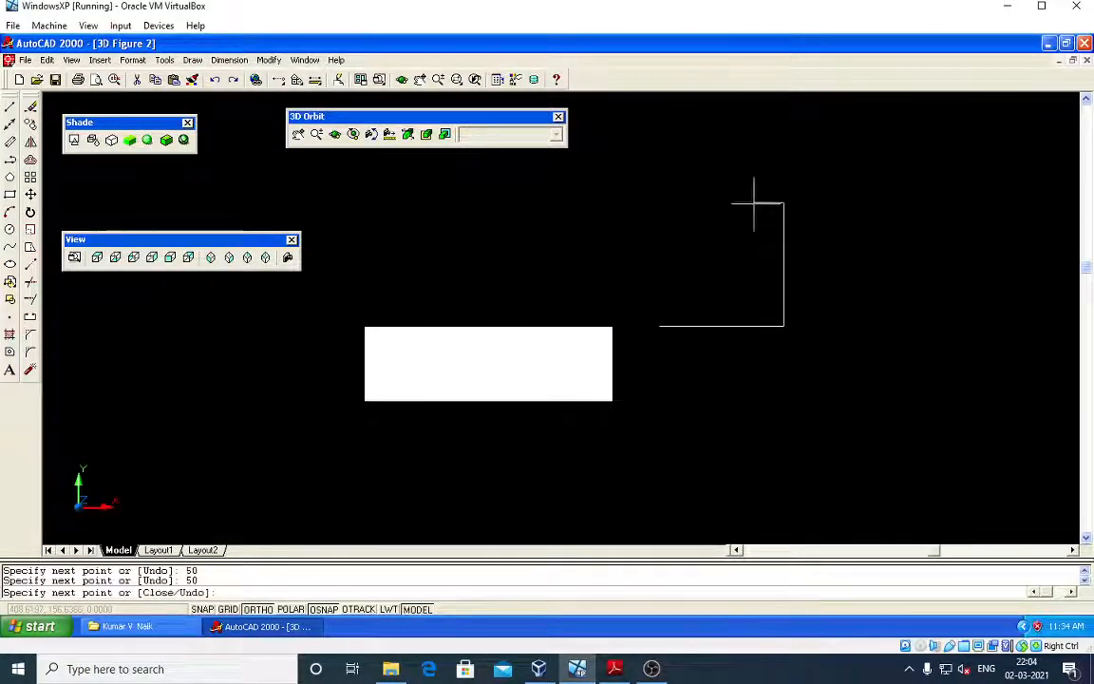
pyautogui.write('50')
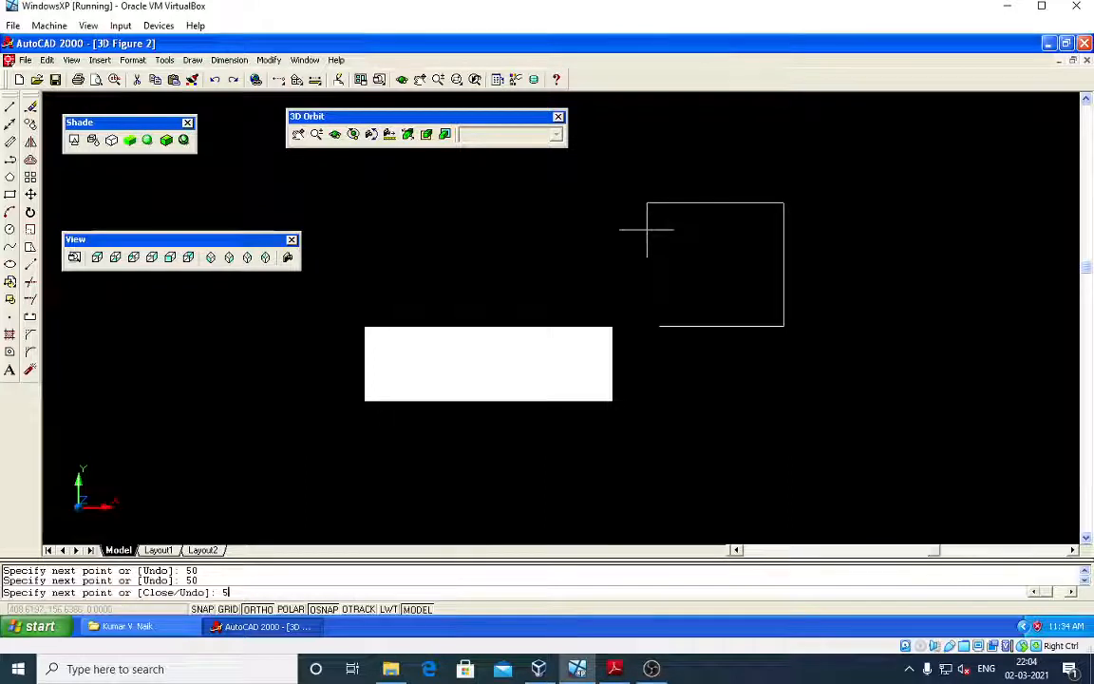
pyautogui.press('Return')
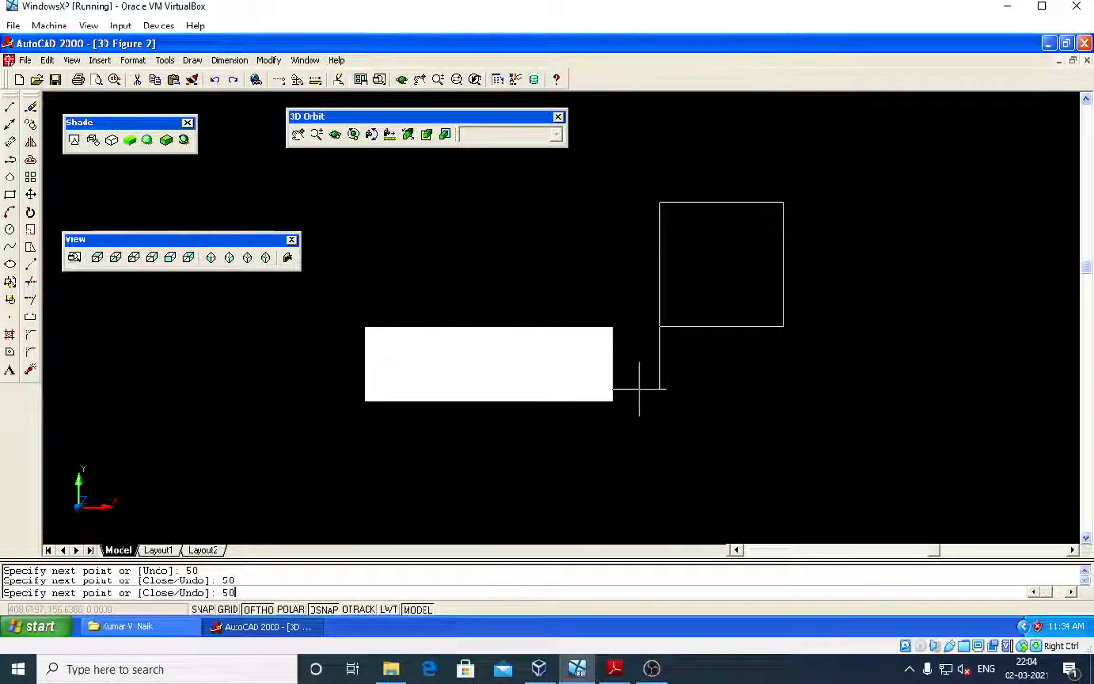
pyautogui.write('50')
pyautogui.press('Return')
pyautogui.press('Return')
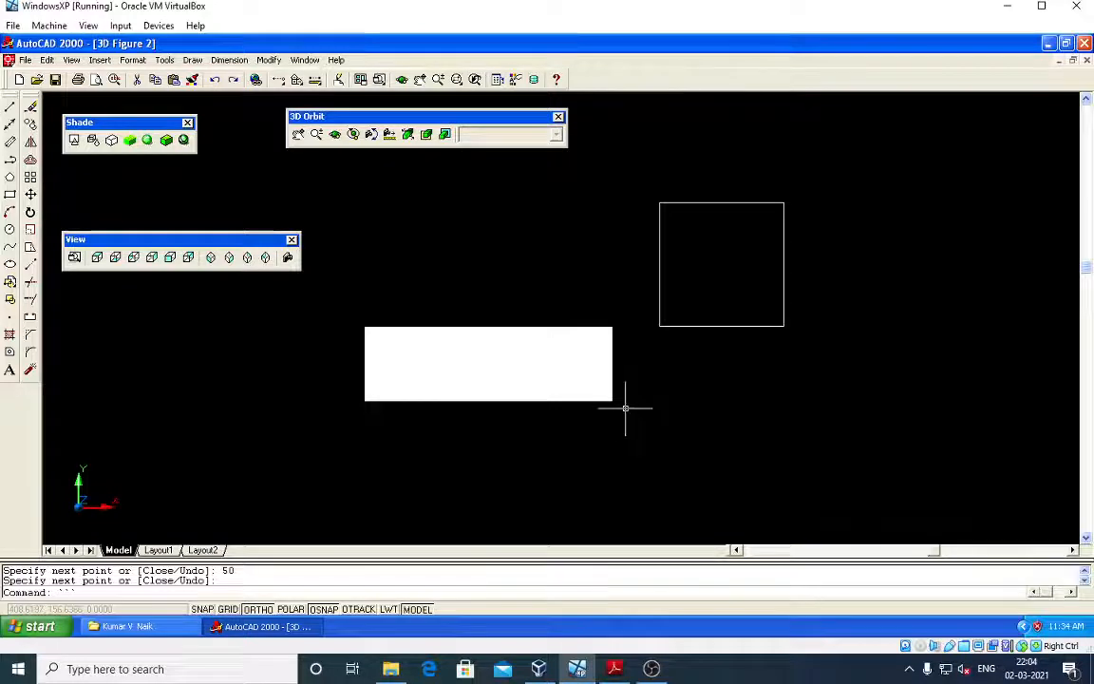
pyautogui.write('```c')
pyautogui.press('Return')
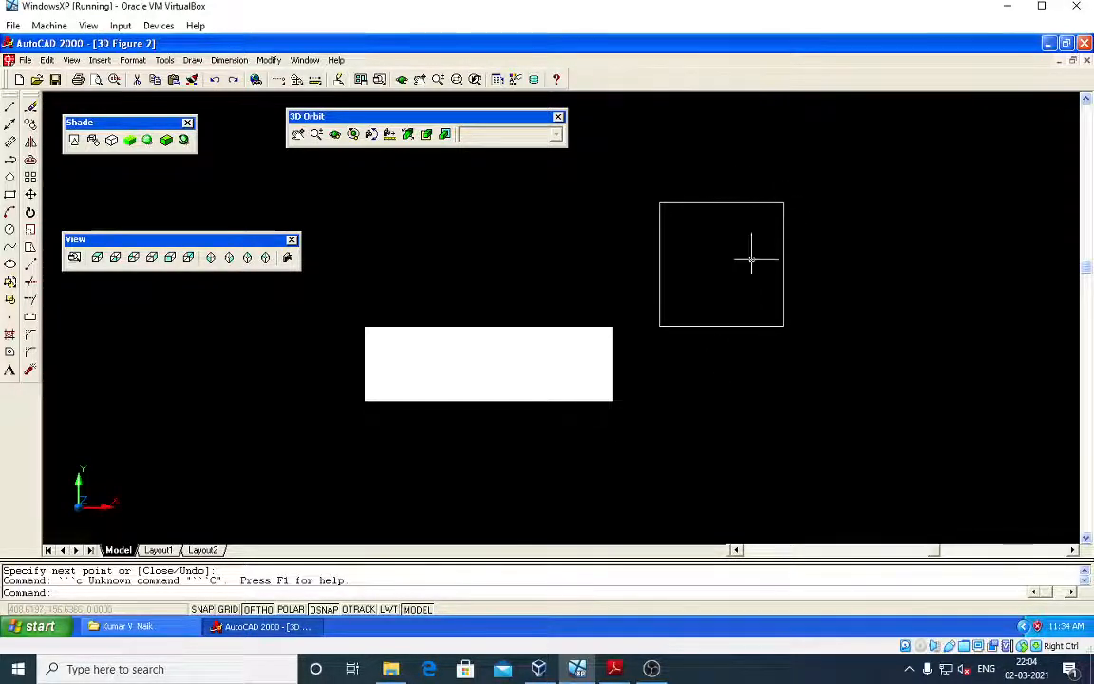
pyautogui.press('Escape')
pyautogui.press('Escape')
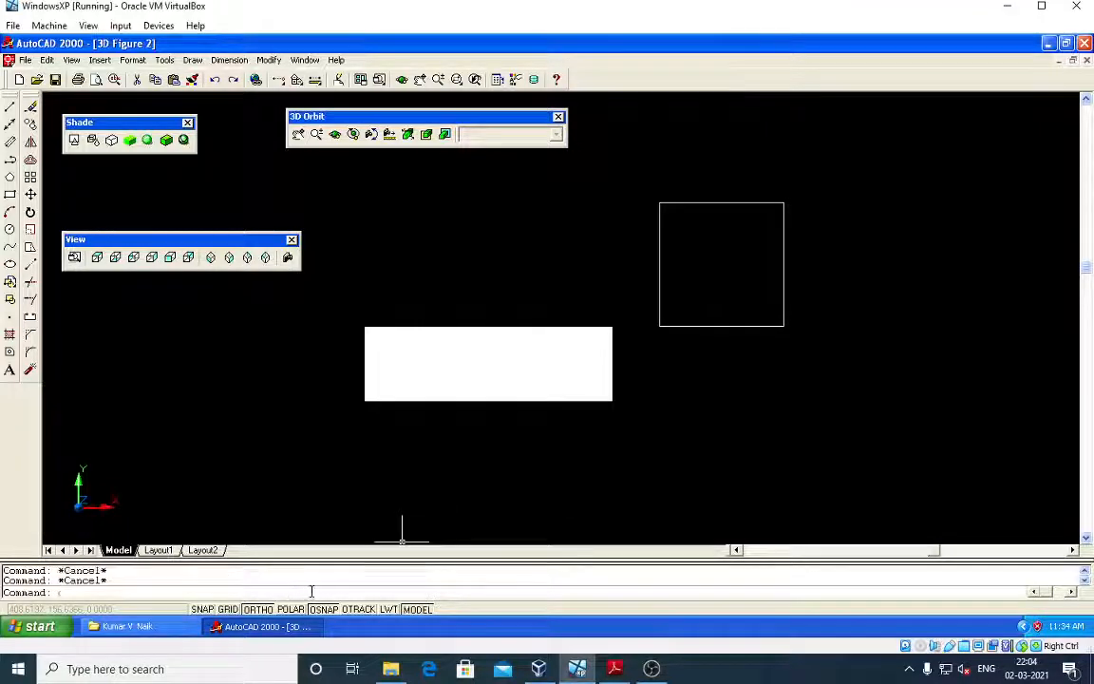
# Draw a circle of radius 25 centred on the midpoint of the square's top edge.
pyautogui.write('c')
pyautogui.press('Return')
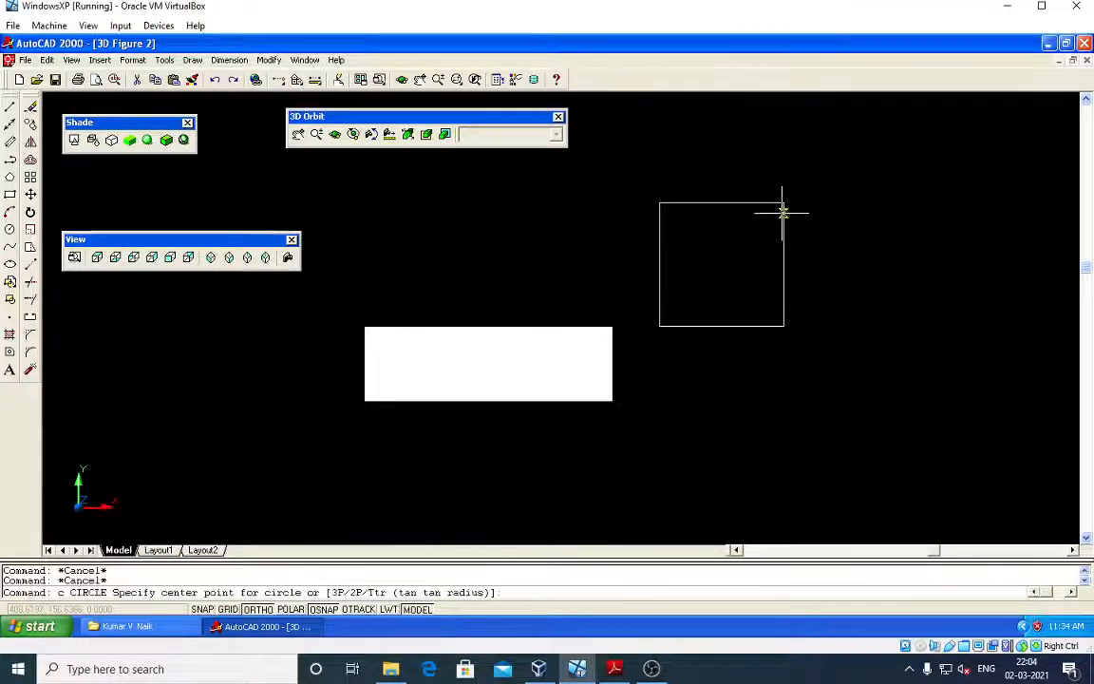
pyautogui.click(722, 202)
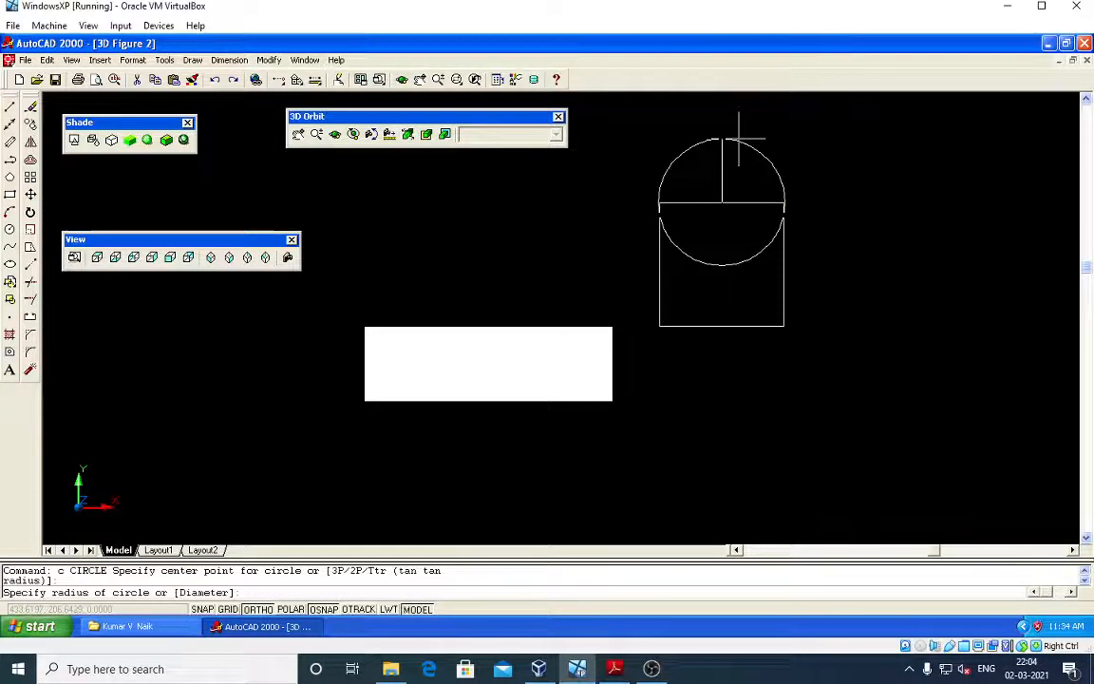
pyautogui.write('25')
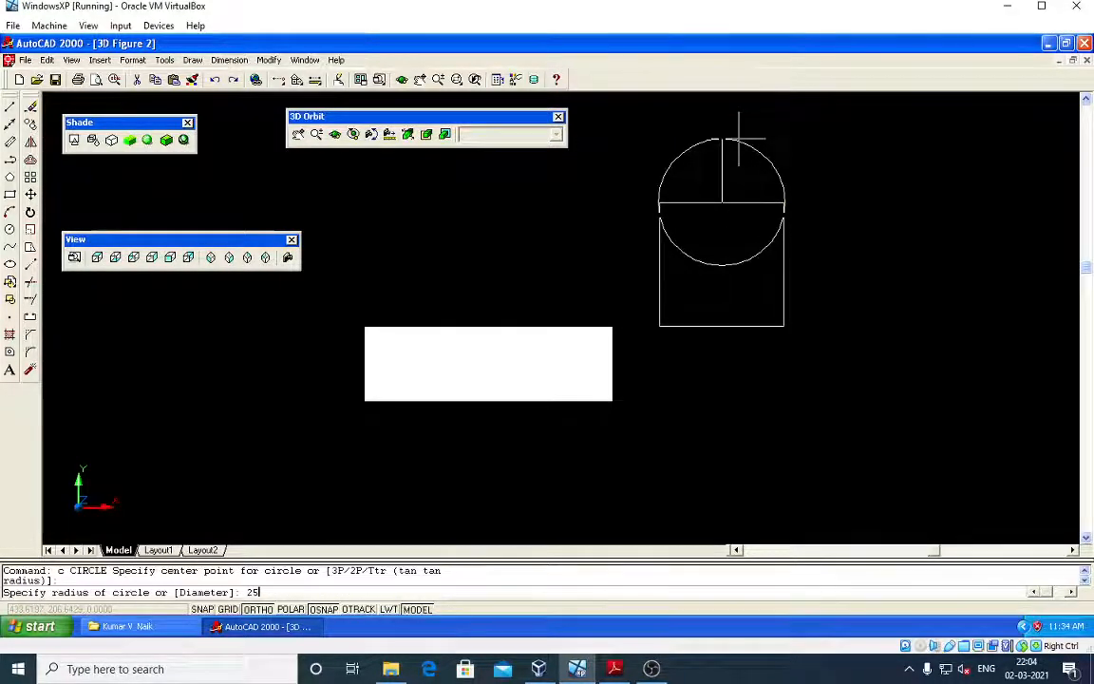
pyautogui.press('Return')
# Draw a concentric circle of radius 15 inside the radius 25 circle.
pyautogui.write('c')
pyautogui.press('Return')
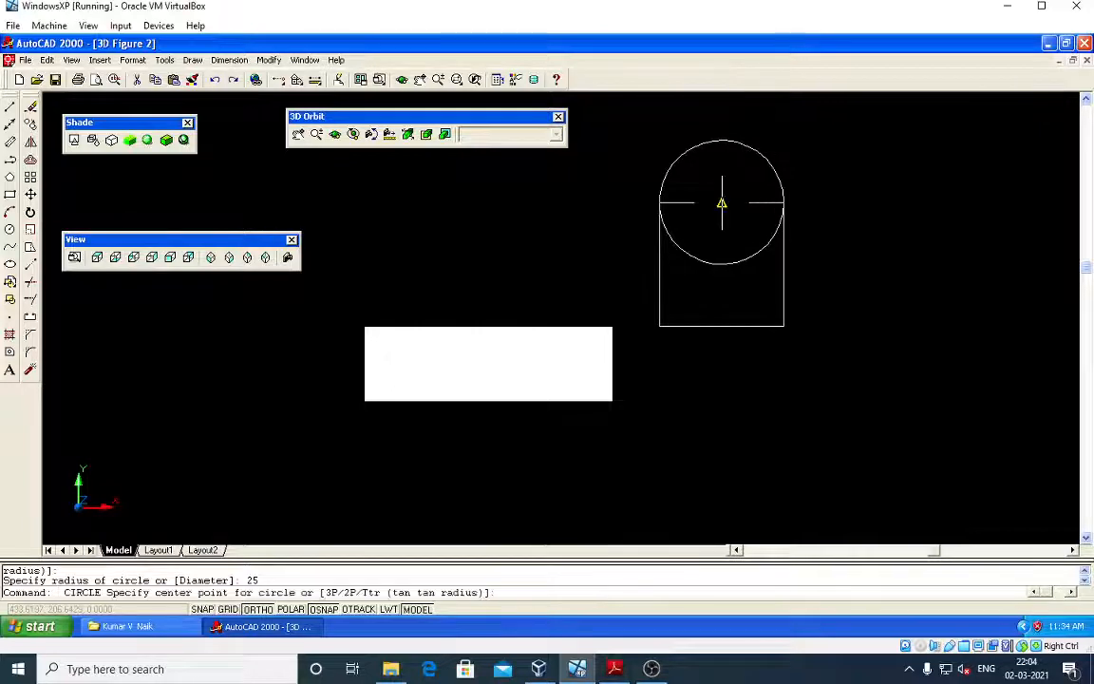
pyautogui.click(722, 202)
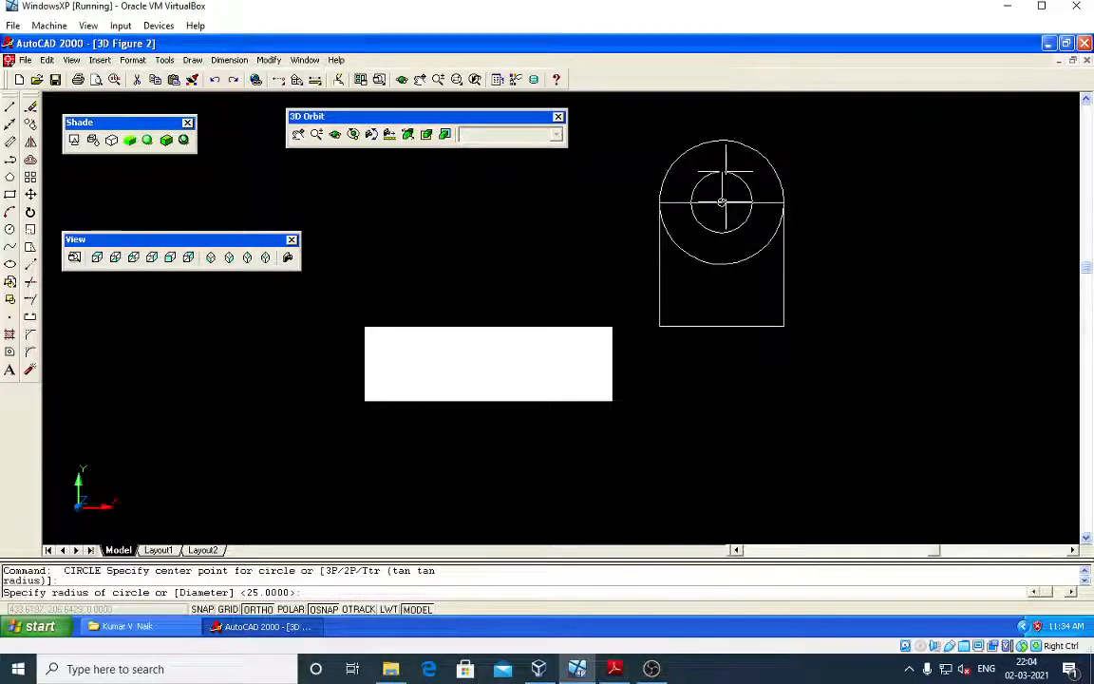
pyautogui.write('15')
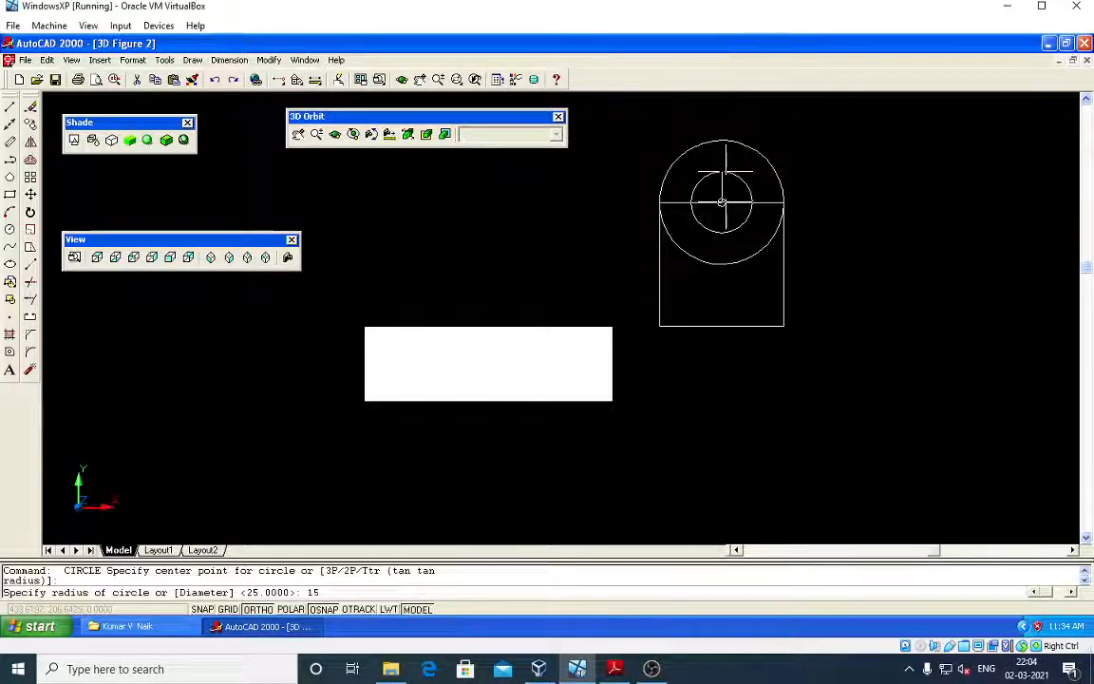
pyautogui.press('Return')
pyautogui.press('Escape')
pyautogui.press('Escape')
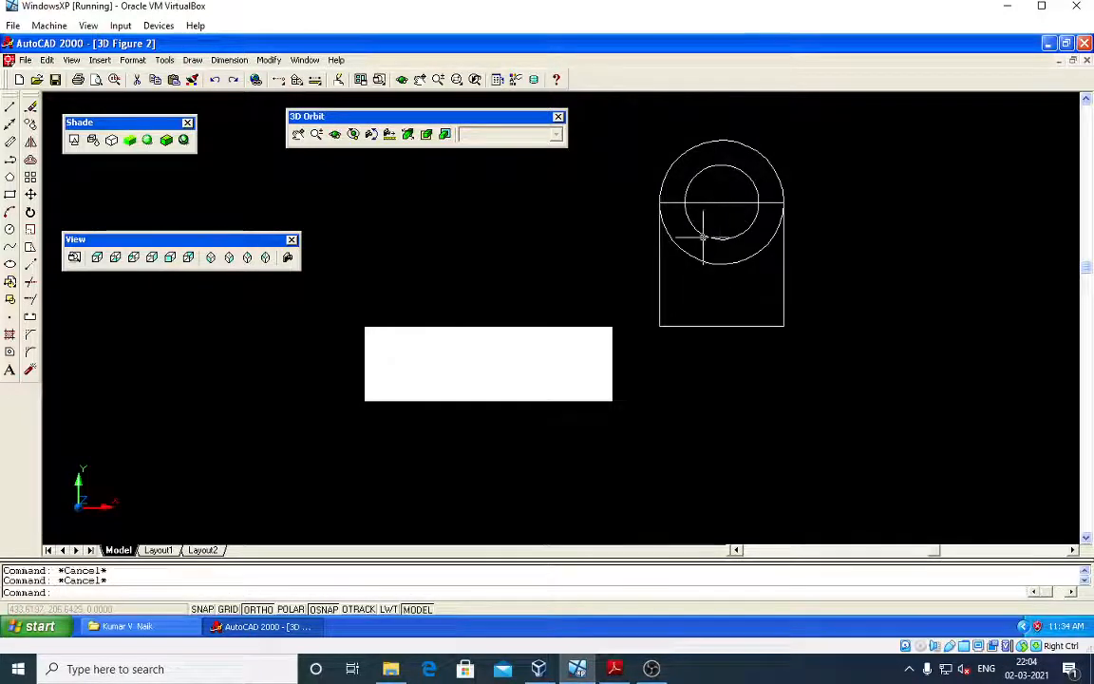
# Trim away the lower half of the outer circle between the square's two vertical sides.
pyautogui.write('tr')
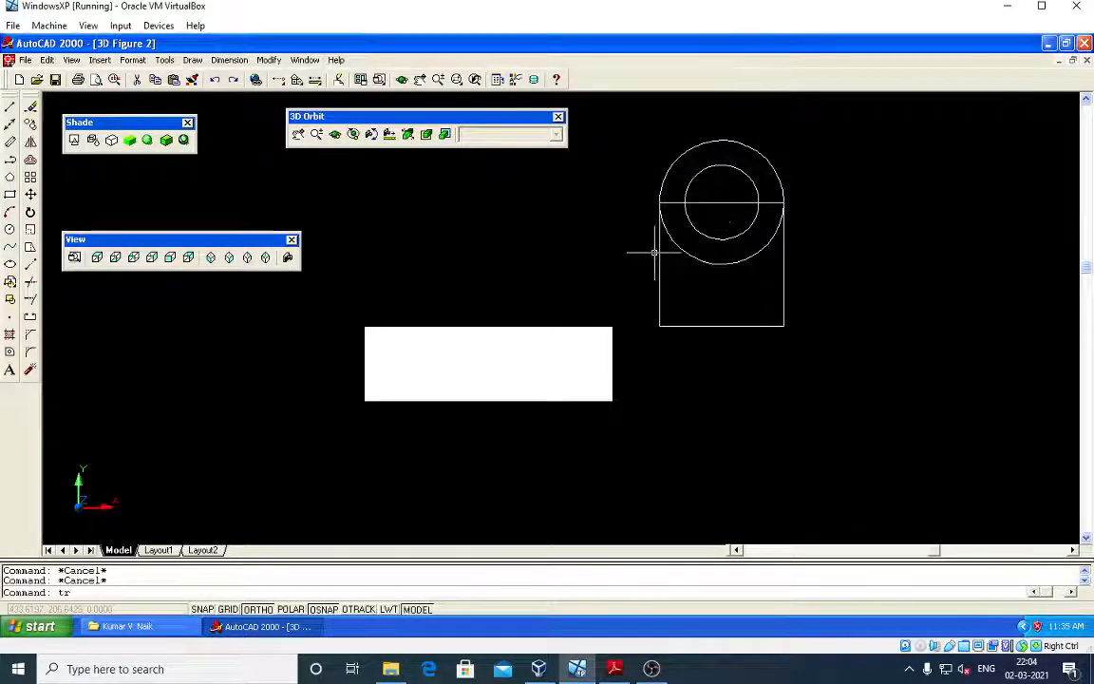
pyautogui.press('Return')
pyautogui.press('Return')
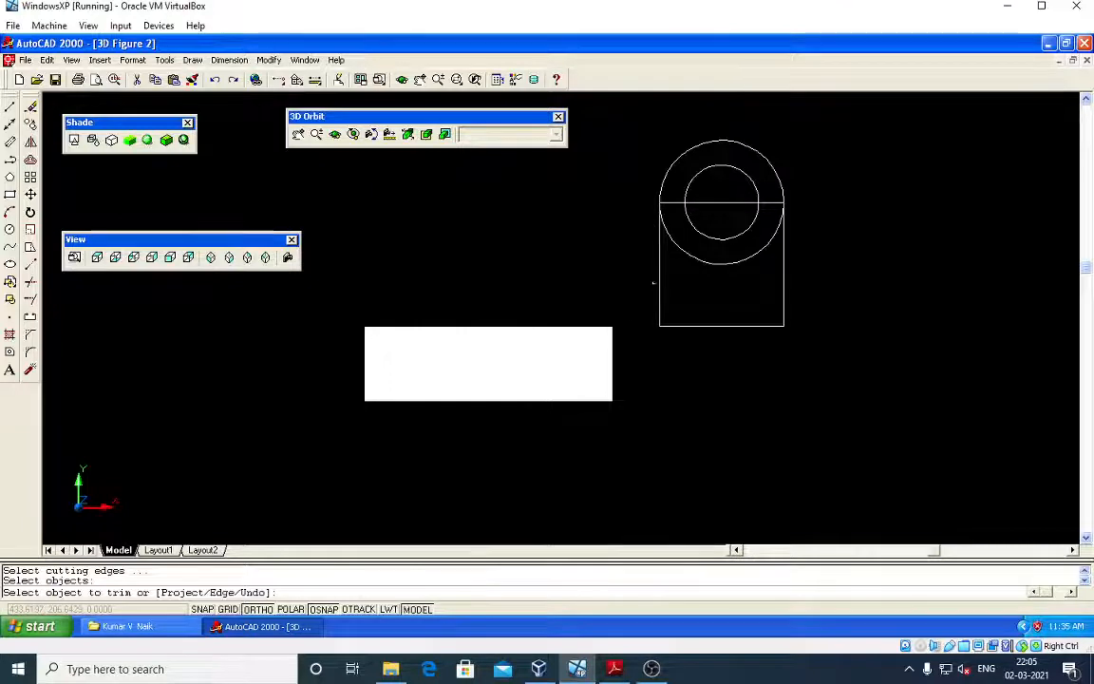
pyautogui.click(676, 245)
pyautogui.press('Escape')
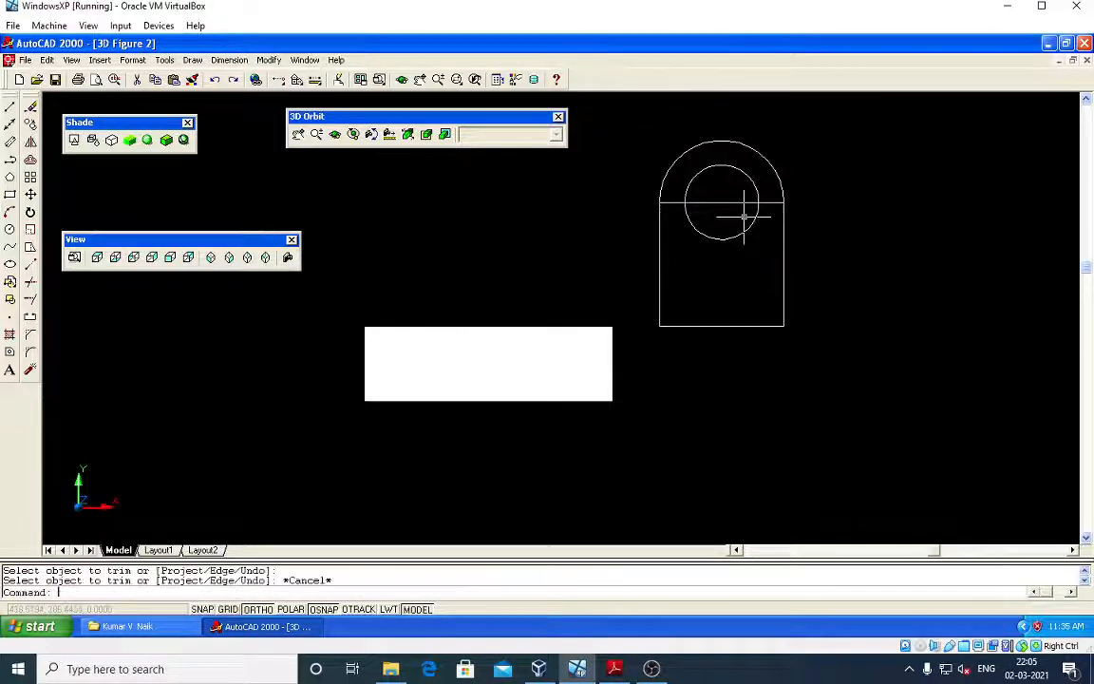
# Erase the square's top edge line crossing the inner circle, leaving a round-topped plate outline.
pyautogui.click(743, 198)
pyautogui.click(724, 198)
pyautogui.write('e')
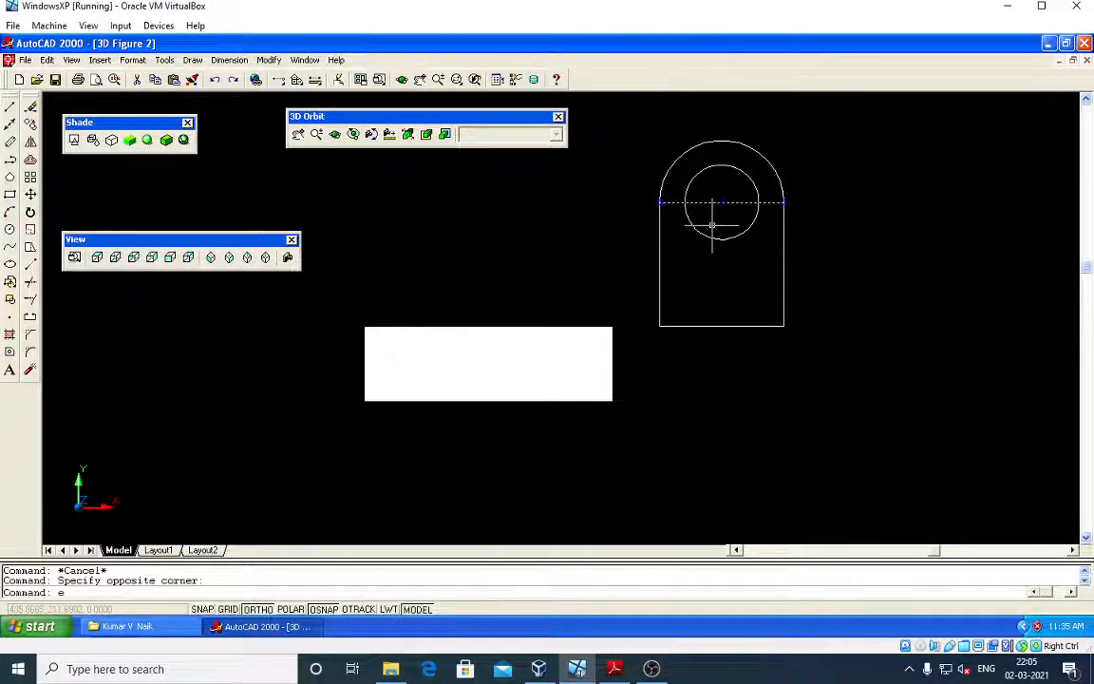
pyautogui.press('Return')
pyautogui.press('Escape')
pyautogui.press('Escape')
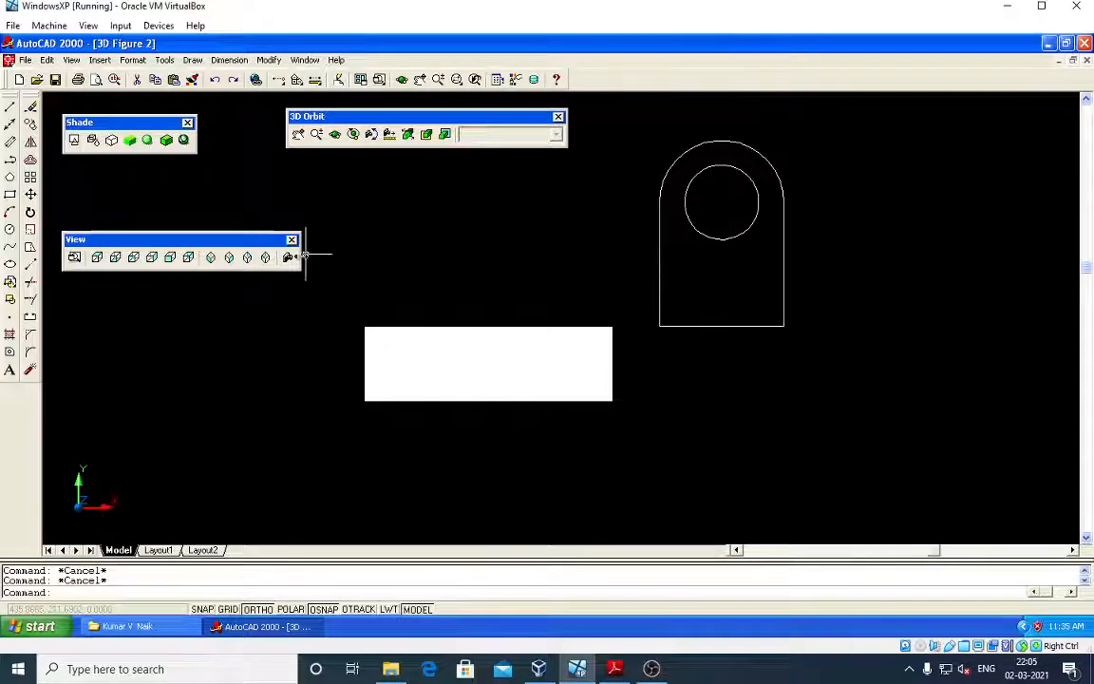
# Orbit the model to view the shaded block and the flat plate outline obliquely from the side.
pyautogui.click(334, 134)
pyautogui.moveTo(789, 293)
pyautogui.mouseDown()
pyautogui.moveTo(735, 294)
pyautogui.moveTo(611, 331)
pyautogui.mouseUp()
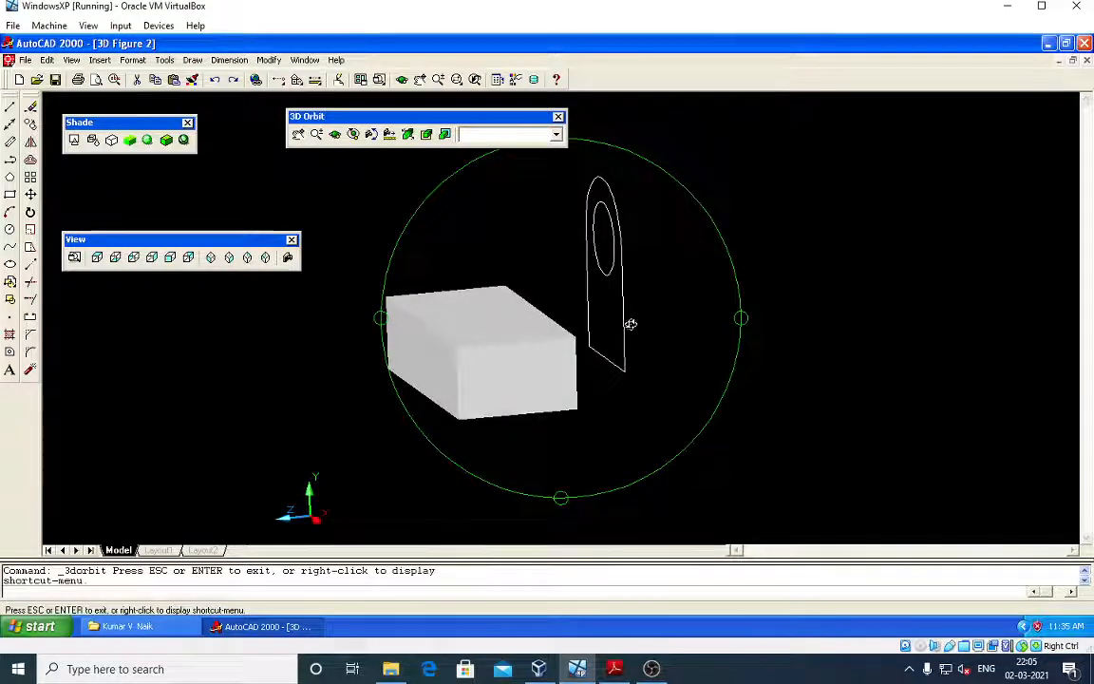
pyautogui.press('Escape')
pyautogui.press('Escape')
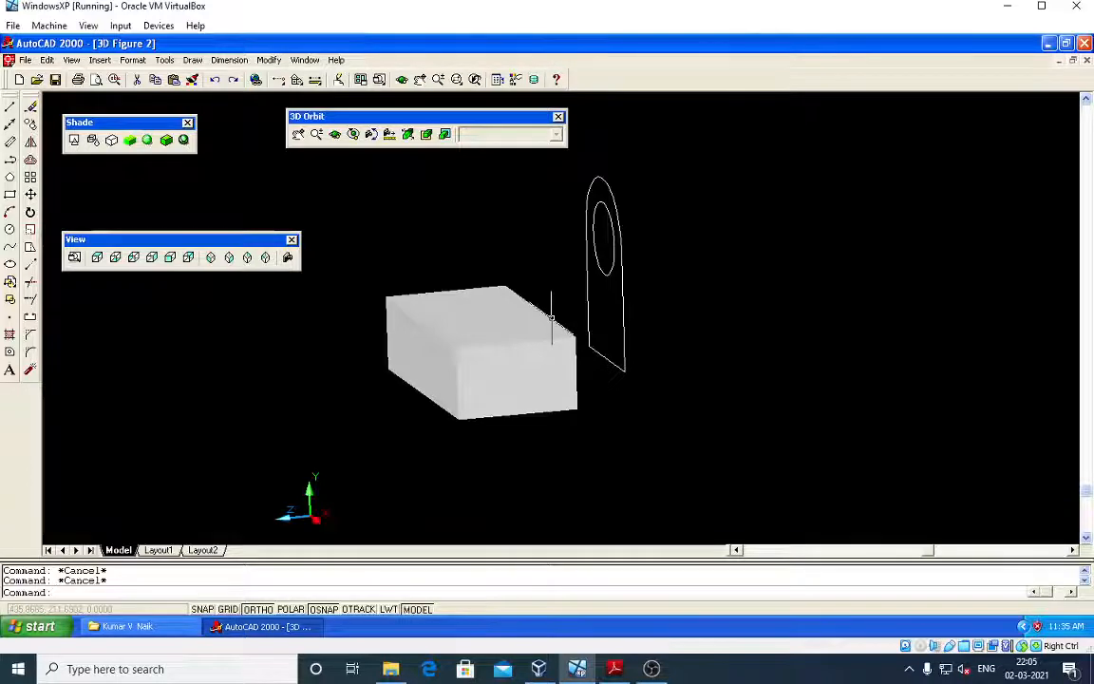
pyautogui.click(558, 321)
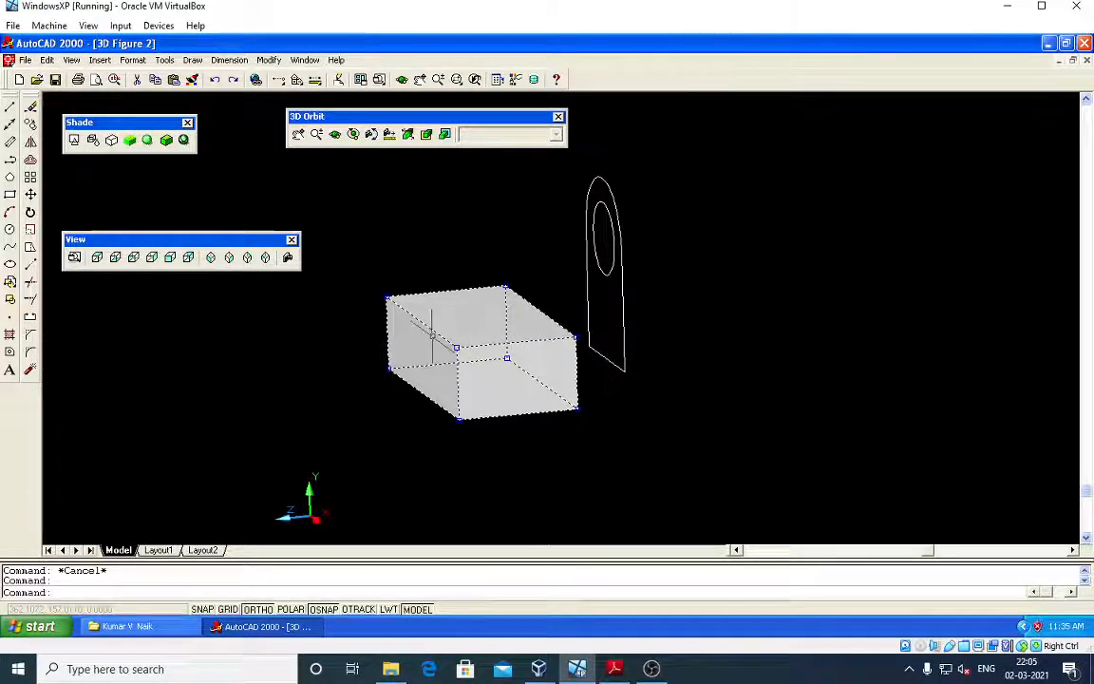
pyautogui.press('Escape')
pyautogui.press('Escape')
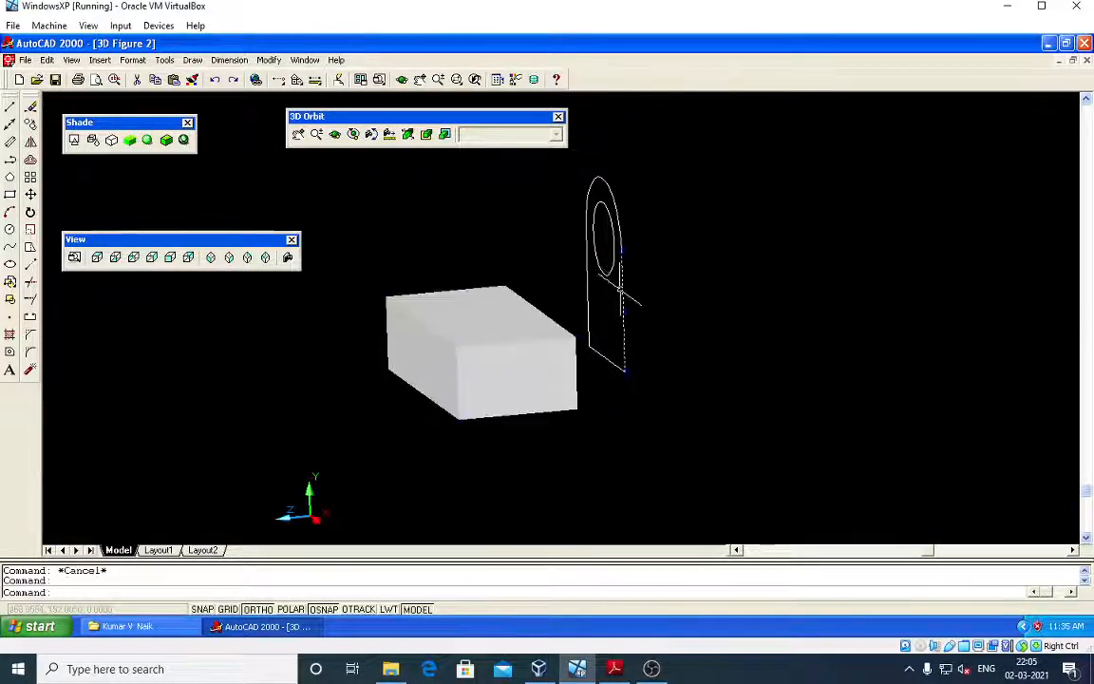
pyautogui.click(603, 273)
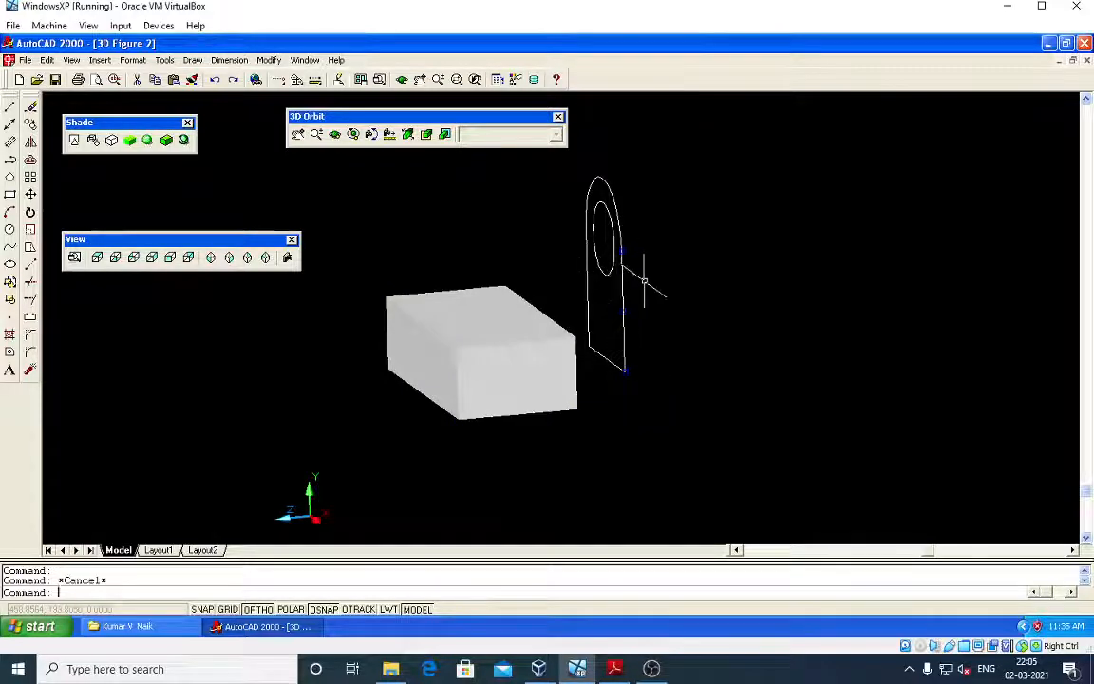
pyautogui.click(616, 289)
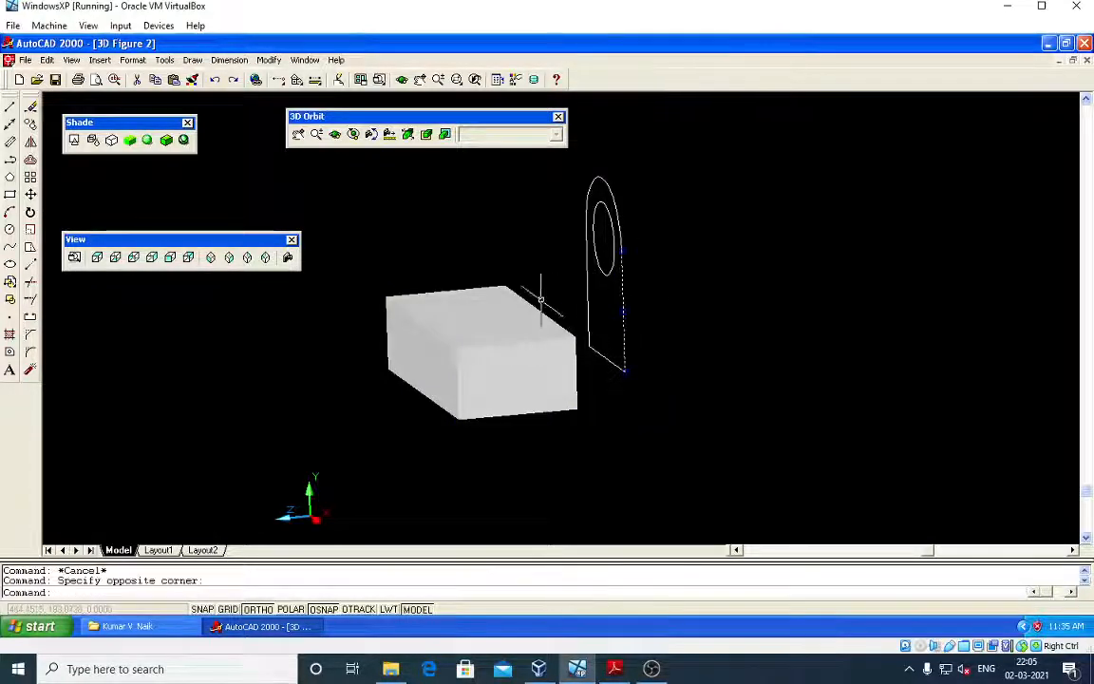
pyautogui.press('Escape')
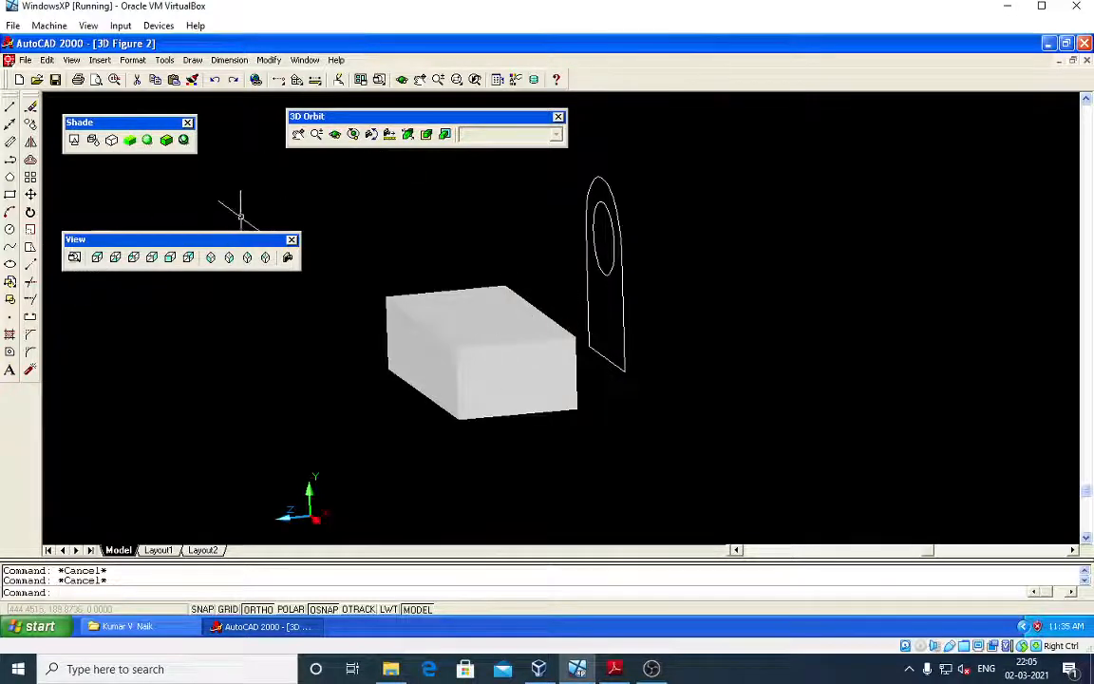
# Convert the round-topped plate outline and its inner circle into regions.
pyautogui.write('r')
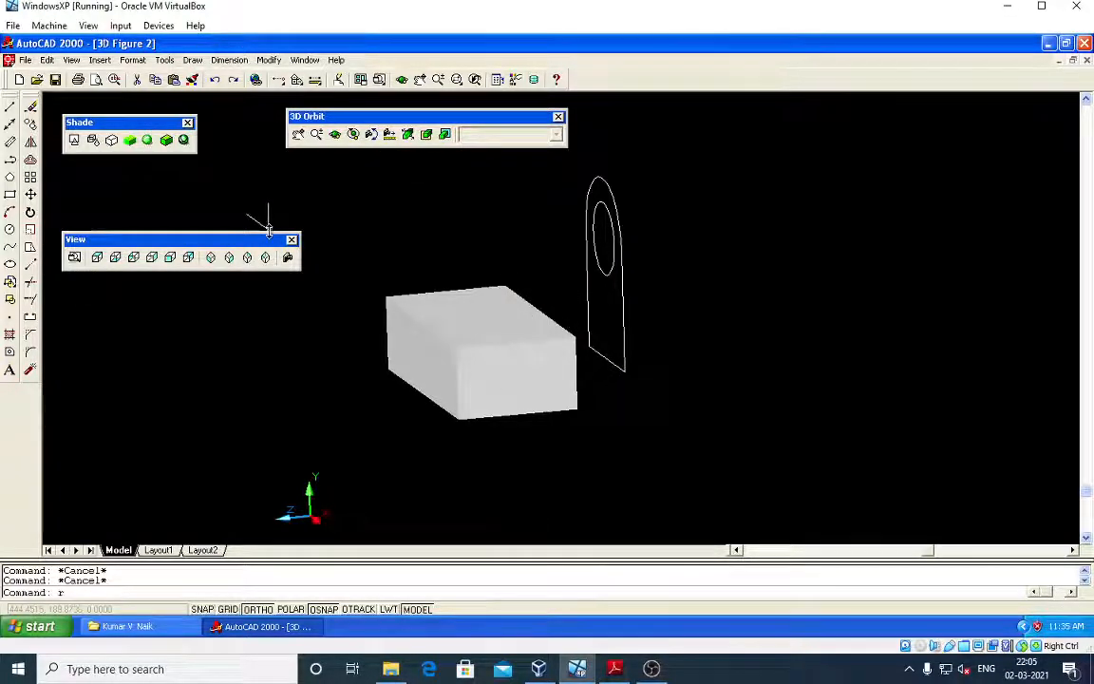
pyautogui.write('eg')
pyautogui.press('Return')
pyautogui.click(641, 375)
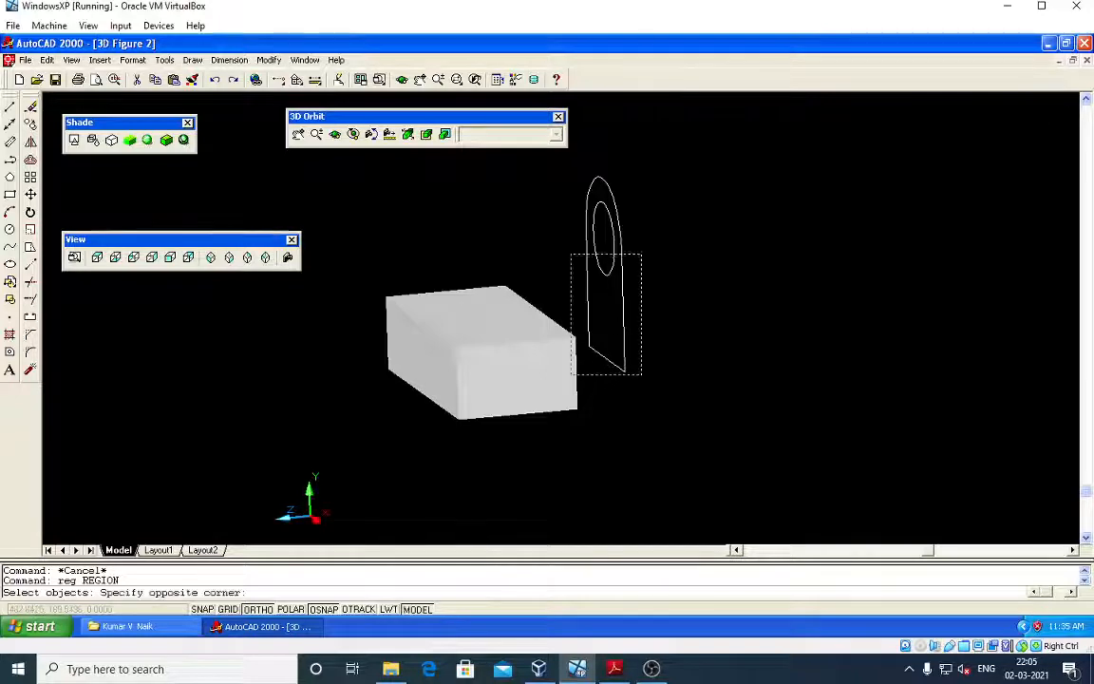
pyautogui.click(586, 161)
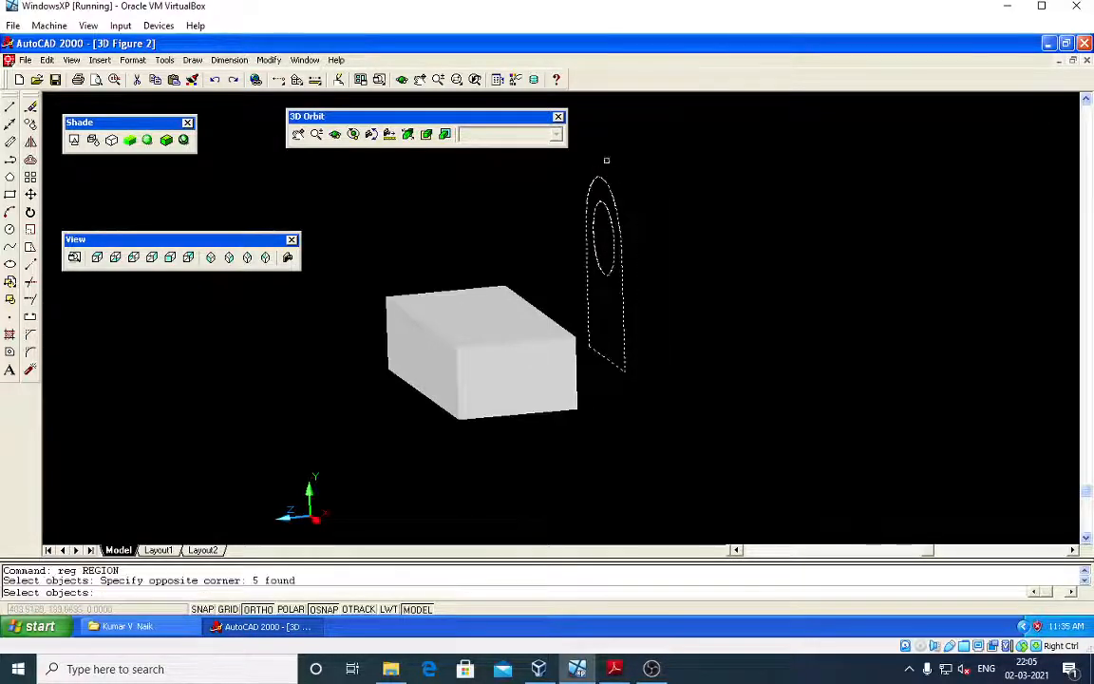
pyautogui.press('Return')
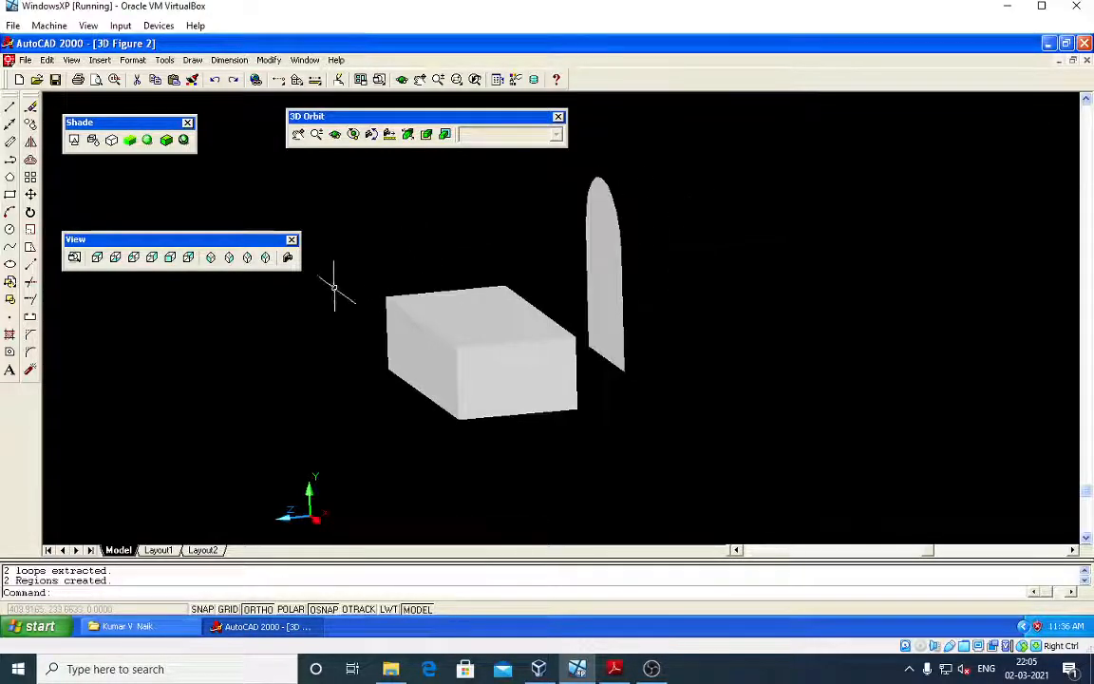
# Check the plate thickness in the PDF's Fig 1 and extrude both plate regions in AutoCAD to a height of 30 with taper angle 0.
pyautogui.write('ext')
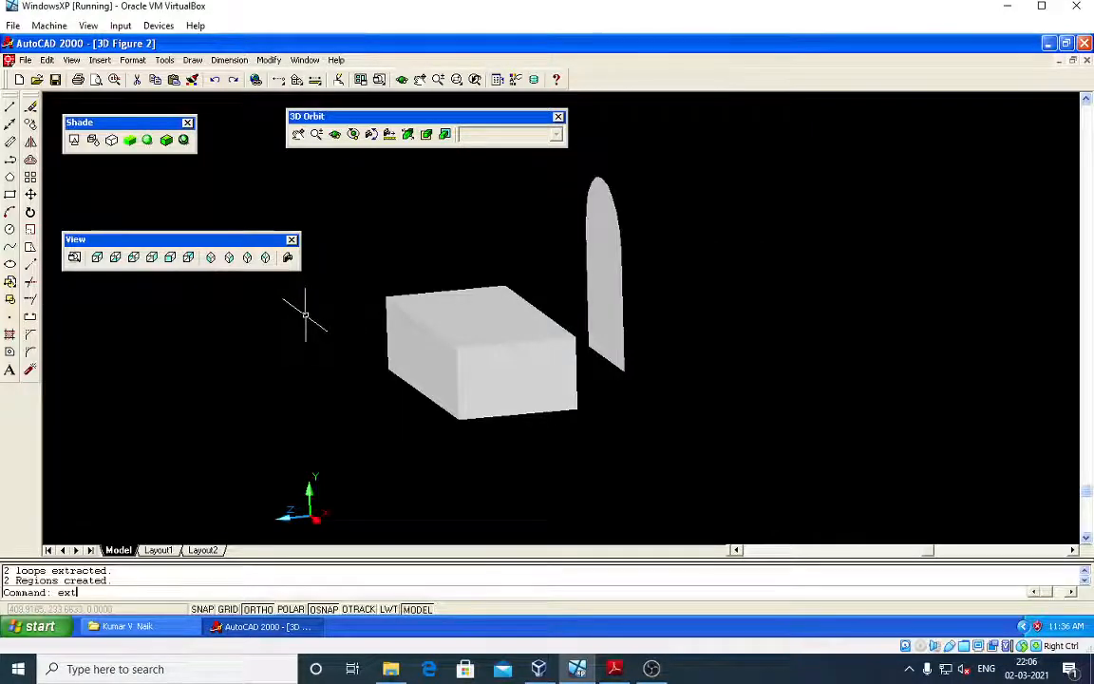
pyautogui.press('Return')
pyautogui.click(647, 371)
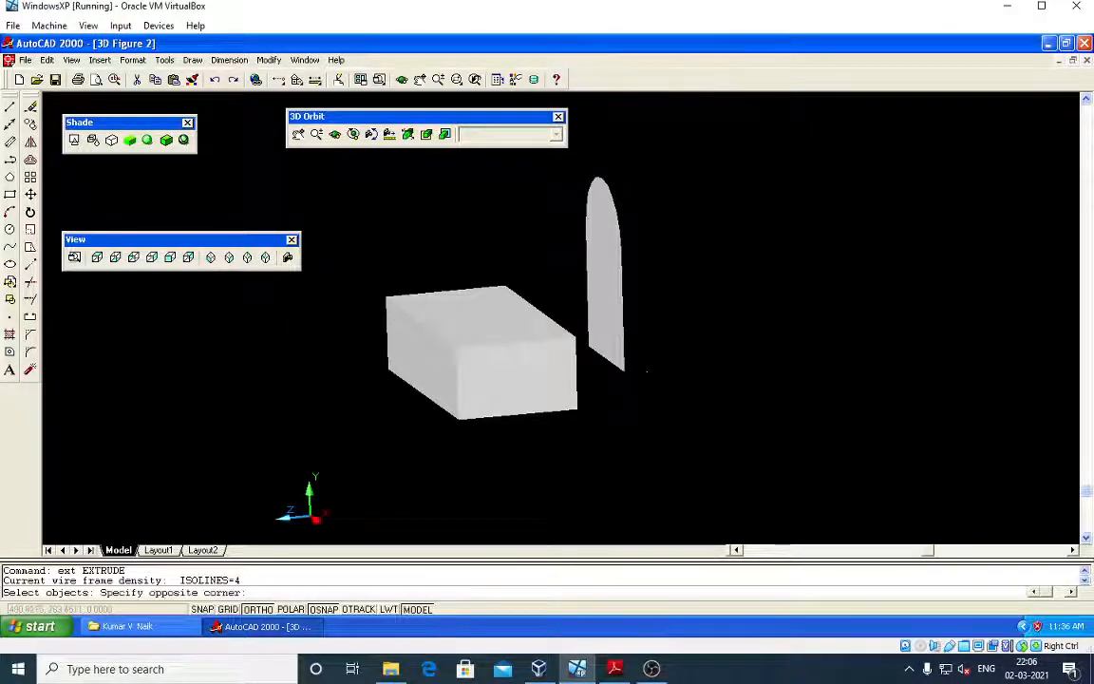
pyautogui.click(585, 168)
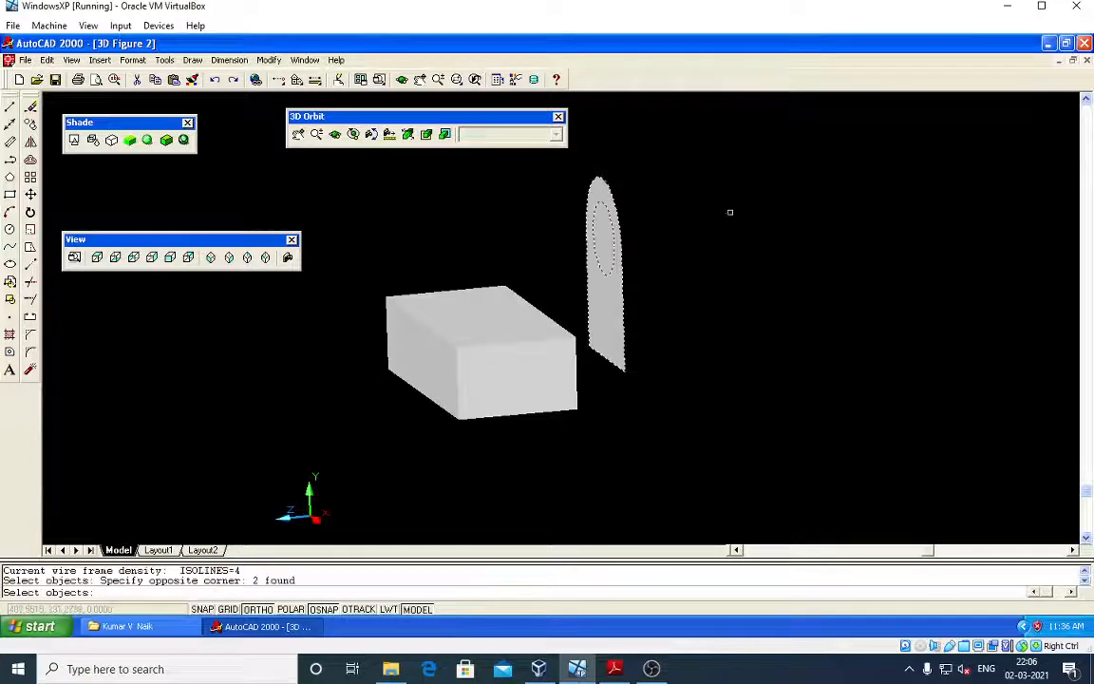
pyautogui.press('Return')
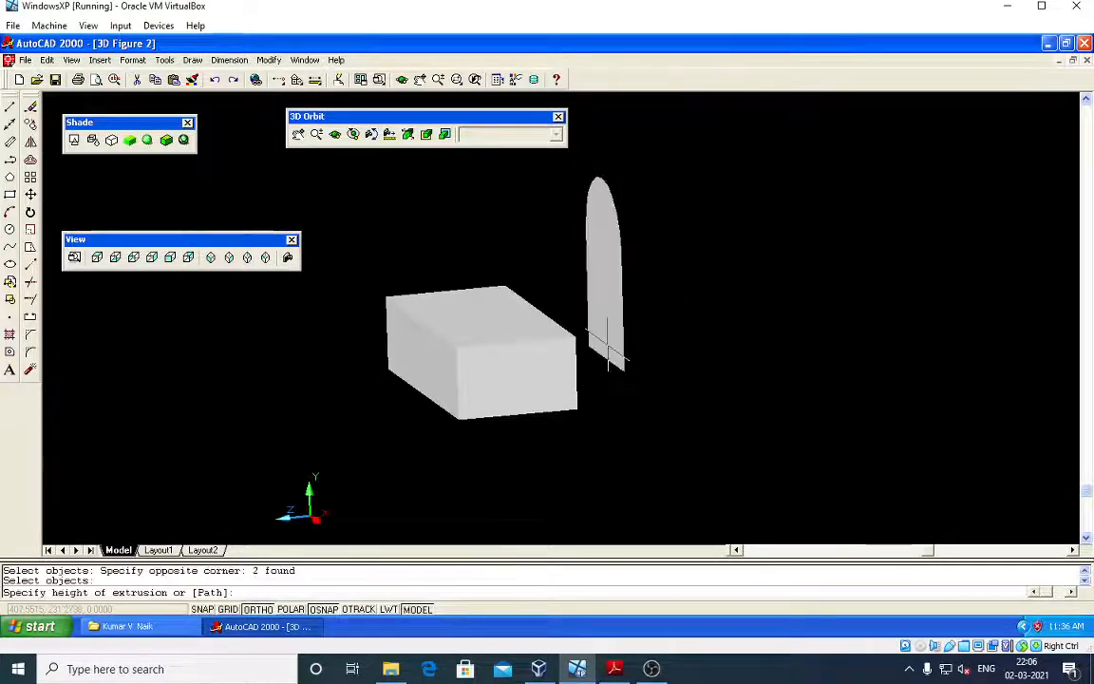
pyautogui.click(612, 669)
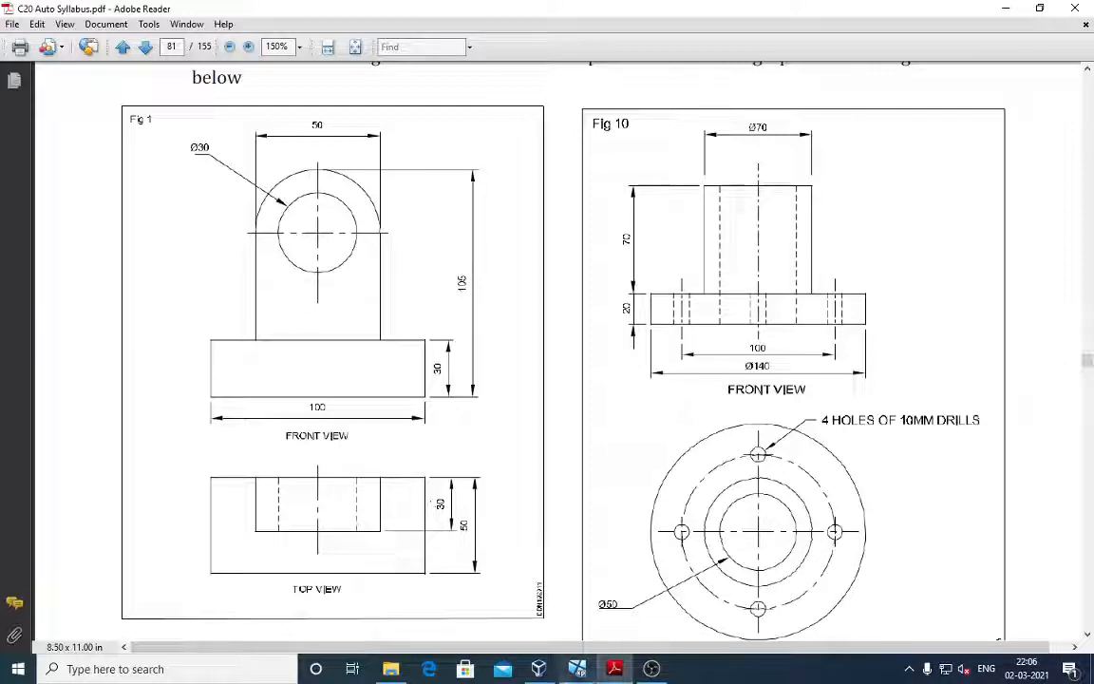
pyautogui.click(577, 671)
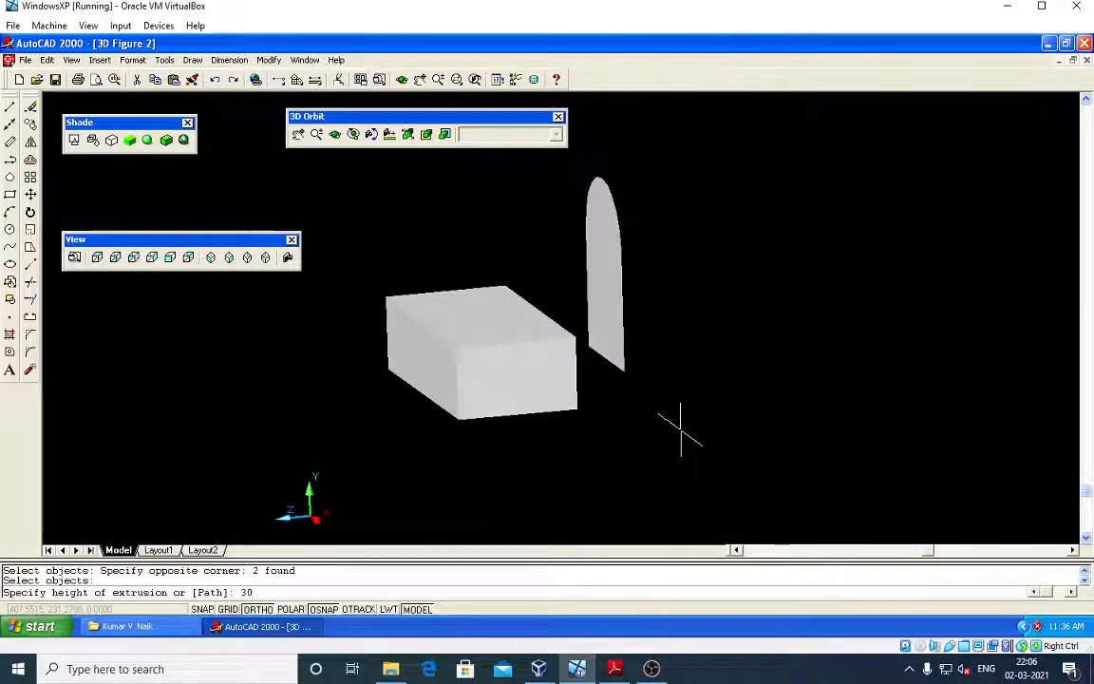
pyautogui.press('Return')
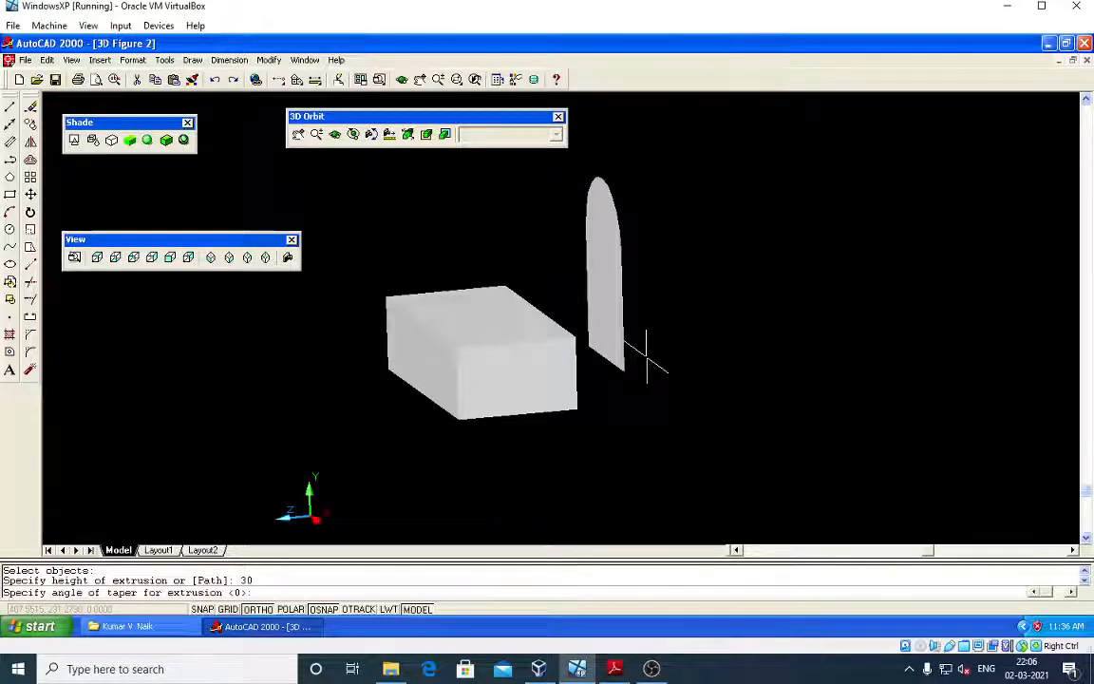
pyautogui.press('Return')
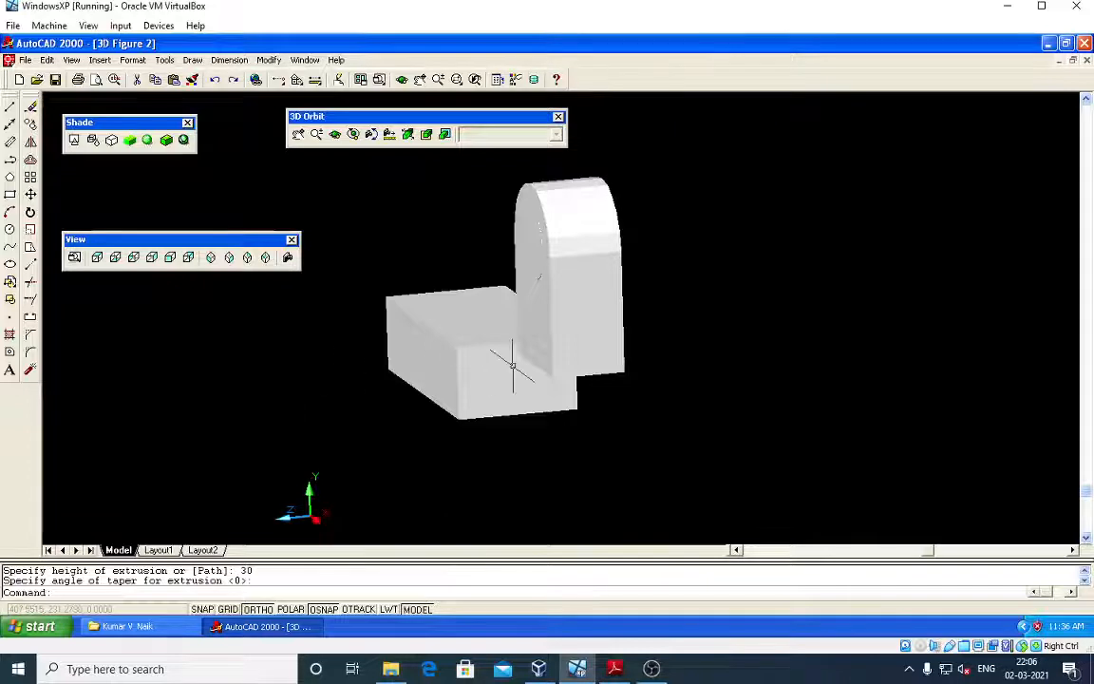
# Zoom in and orbit the model so the front faces of the block and extruded plate show.
pyautogui.moveTo(518, 367); pyautogui.dragTo(558, 359, button='middle')
pyautogui.press('Escape')
pyautogui.press('Escape')
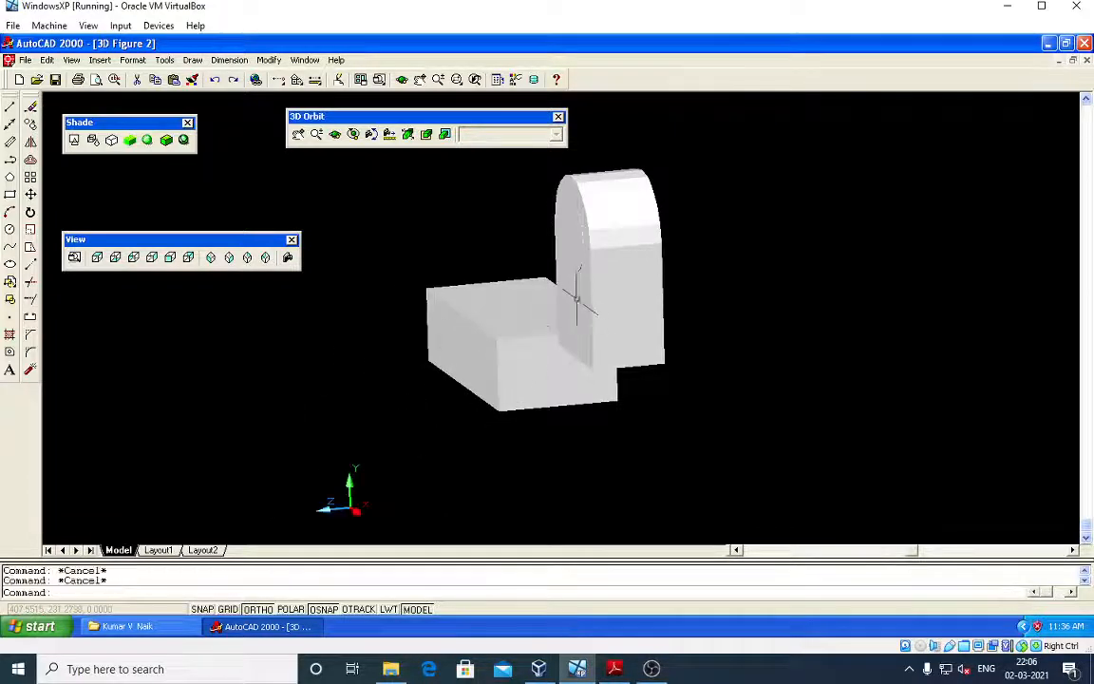
pyautogui.scroll(1, 525, 305)
pyautogui.click(335, 134)
pyautogui.moveTo(466, 321); pyautogui.dragTo(539, 342)
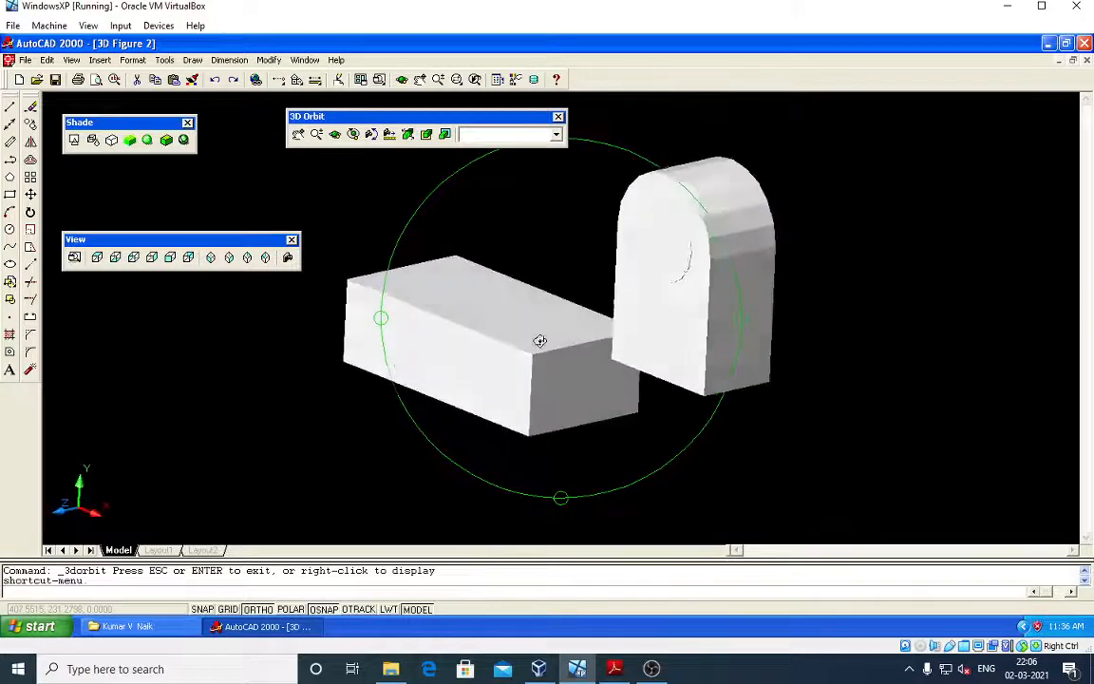
# Subtract the inner cylinder from the extruded round-topped plate to cut the through hole.
pyautogui.press('Escape')
pyautogui.press('Escape')
pyautogui.press('Escape')
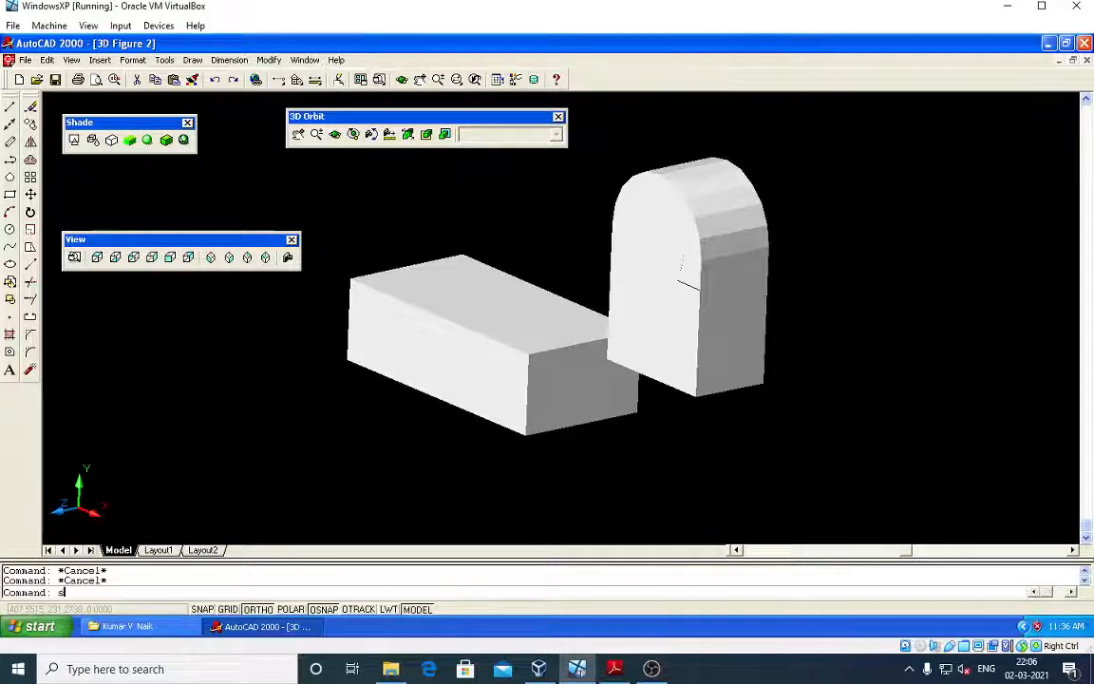
pyautogui.write('su')
pyautogui.press('Return')
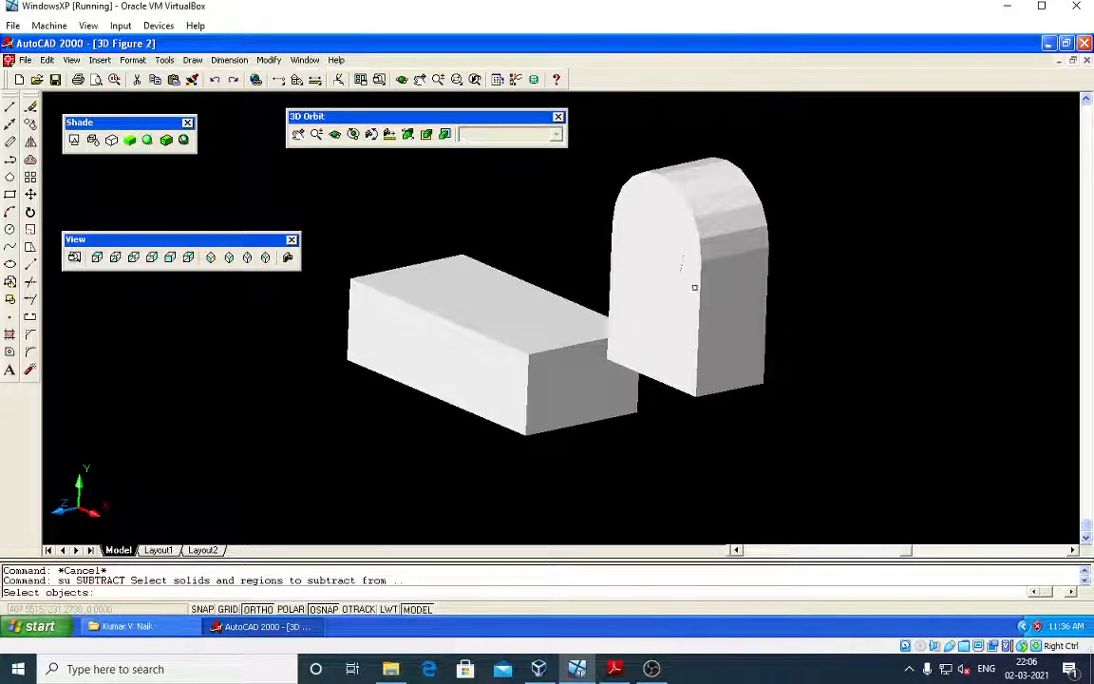
pyautogui.click(681, 268)
pyautogui.press('Return')
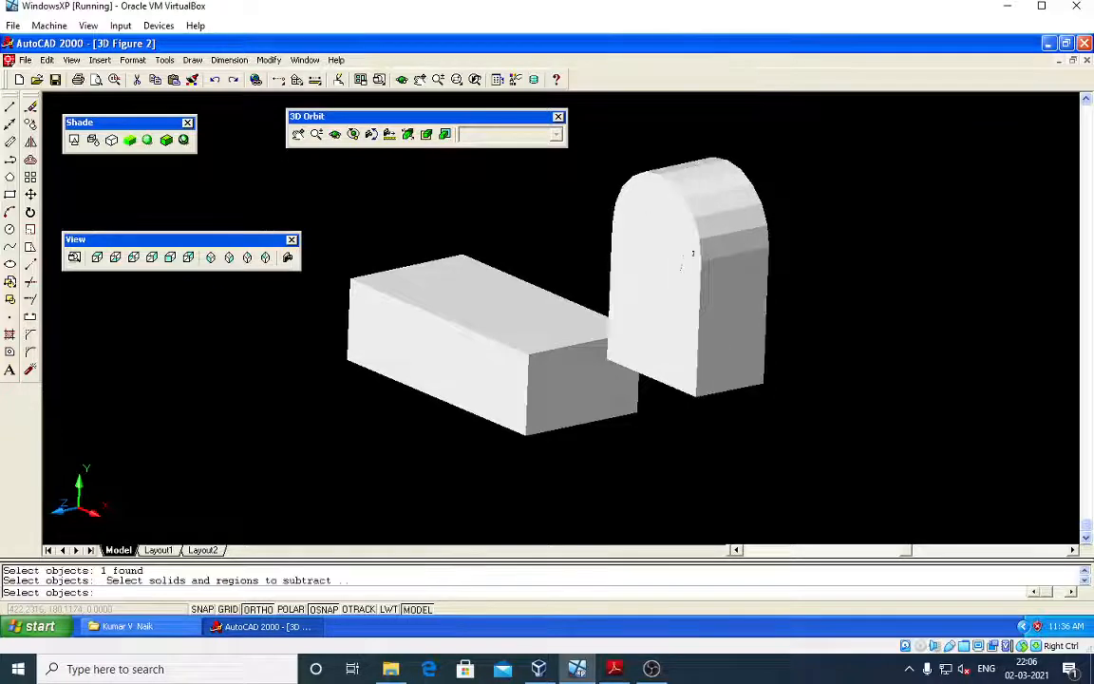
pyautogui.click(627, 228)
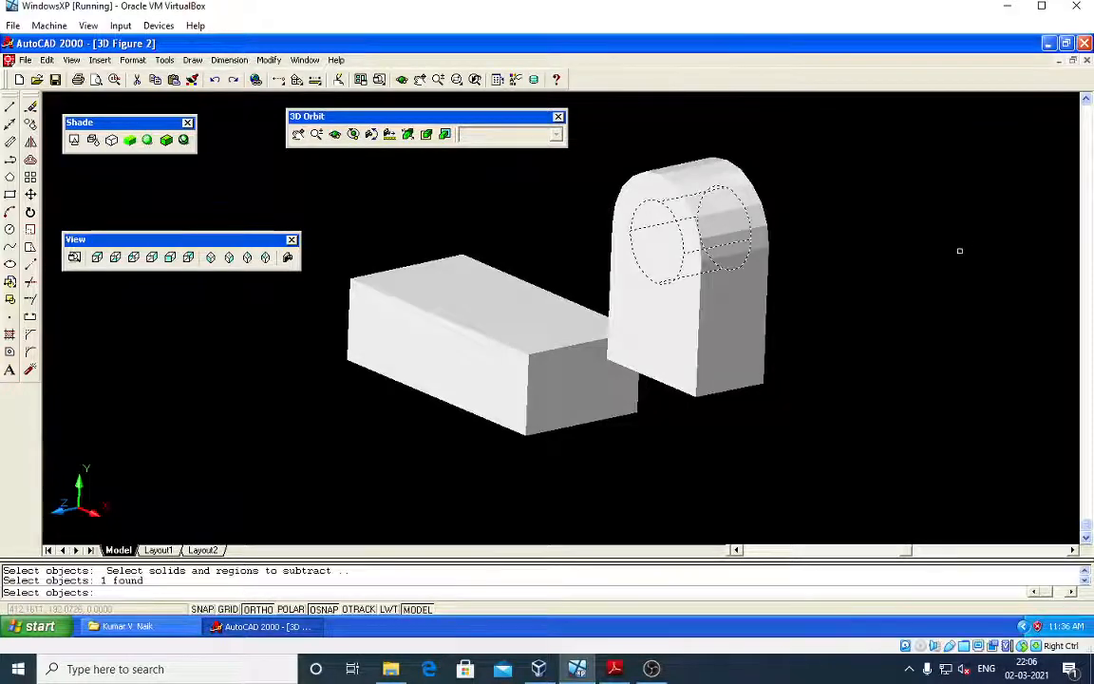
pyautogui.press('Return')
pyautogui.press('Escape')
pyautogui.press('Escape')
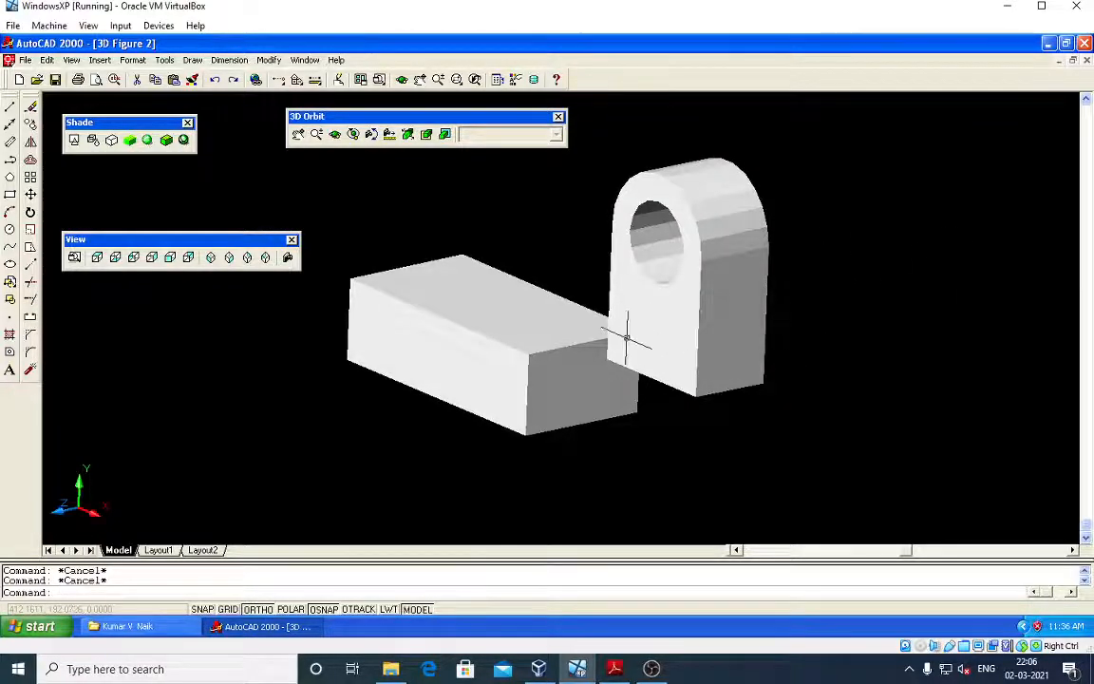
# Inspect the two solids in the top, bottom, left, right, front and back standard views, ending in the top view.
pyautogui.scroll(3, 625, 334)
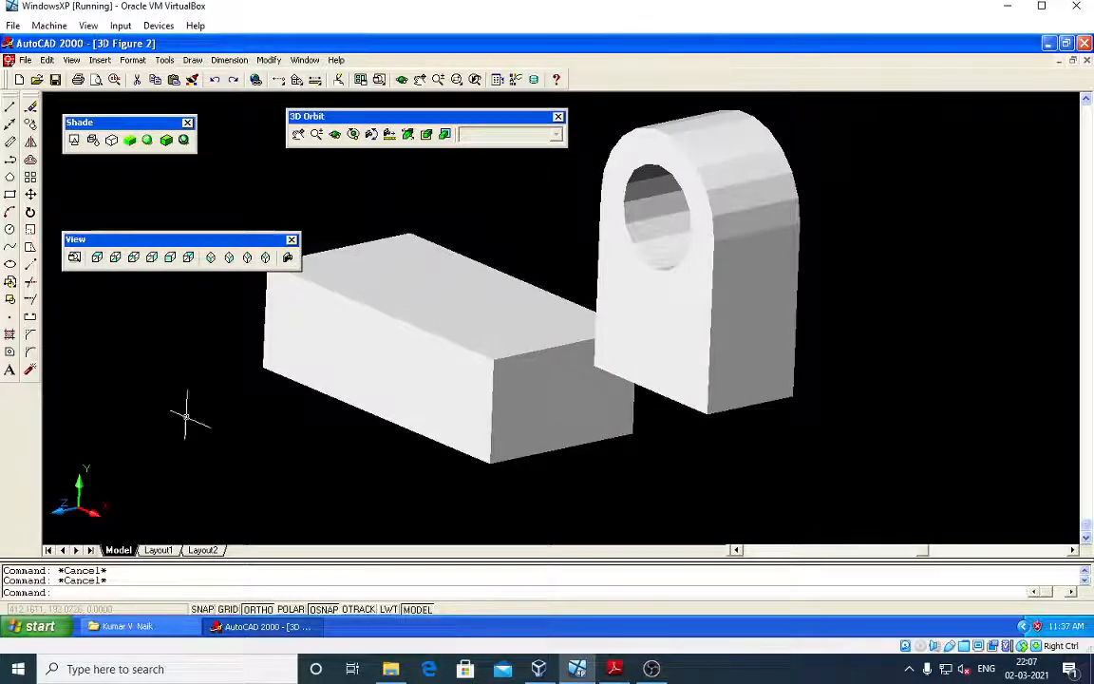
pyautogui.click(96, 257)
pyautogui.scroll(-3, 654, 342)
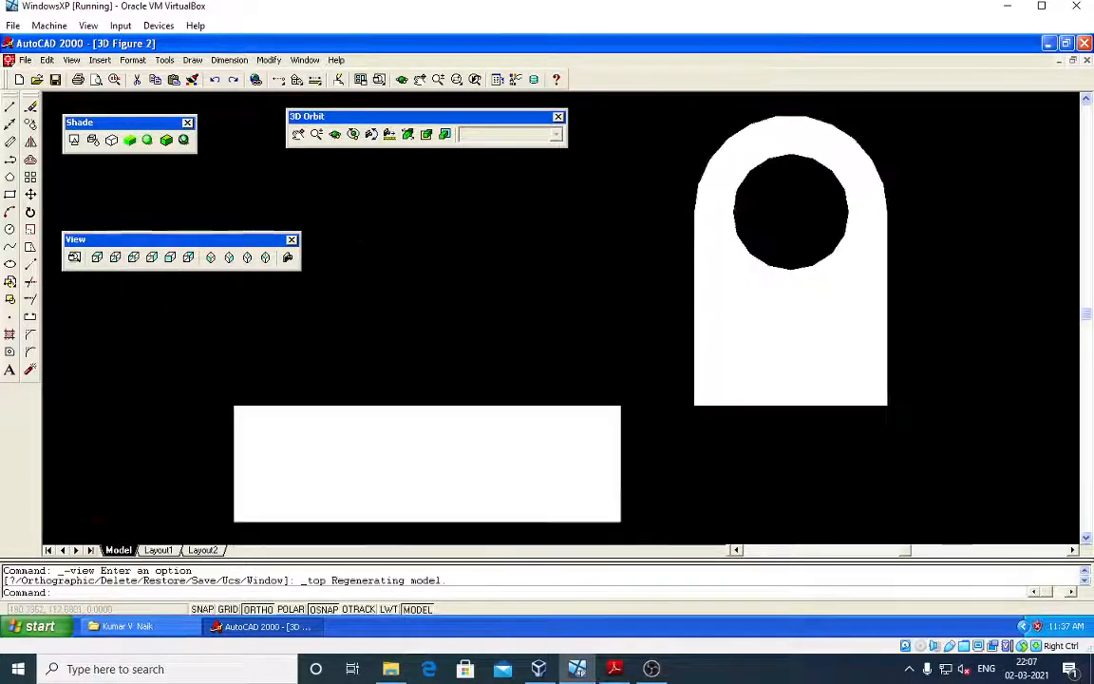
pyautogui.click(115, 258)
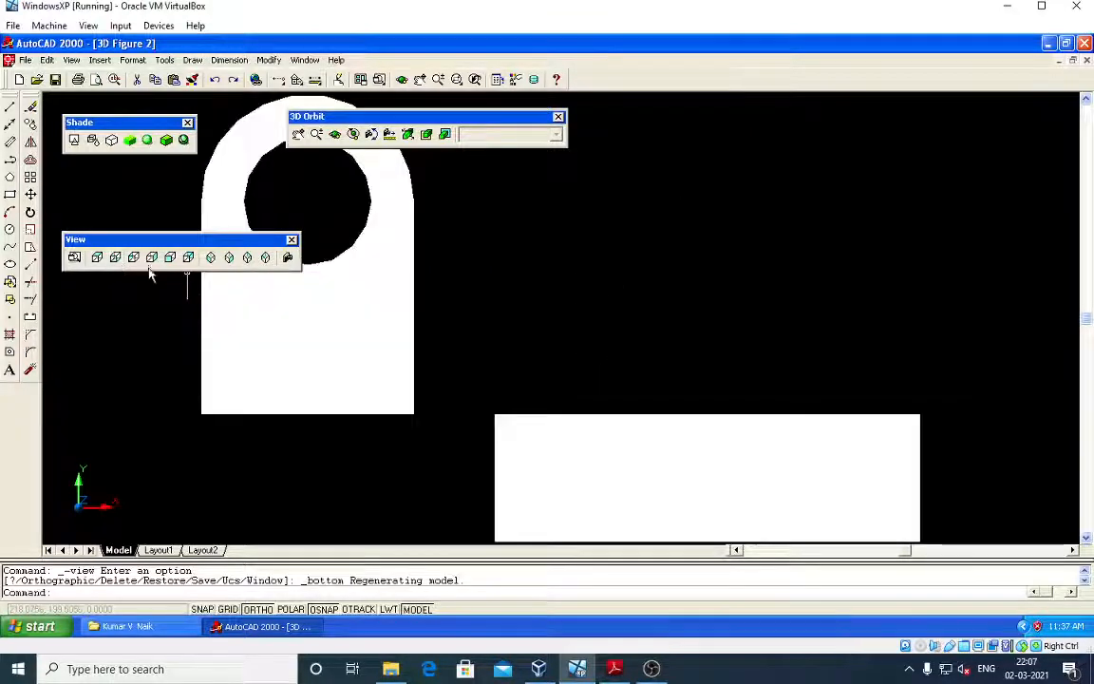
pyautogui.click(134, 258)
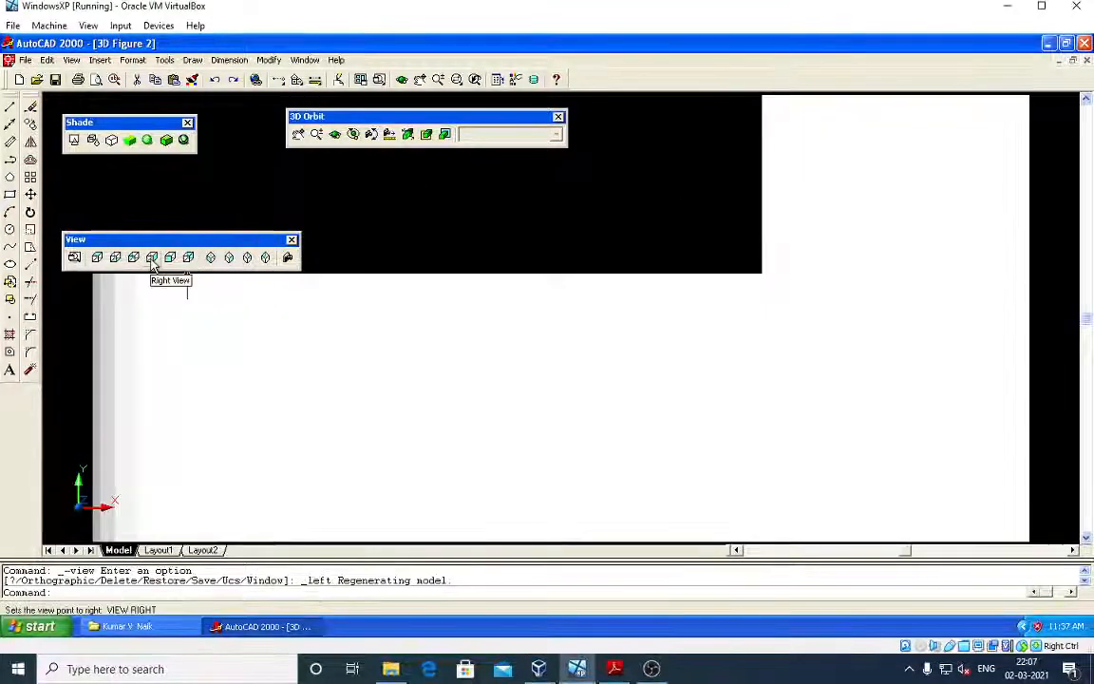
pyautogui.click(153, 260)
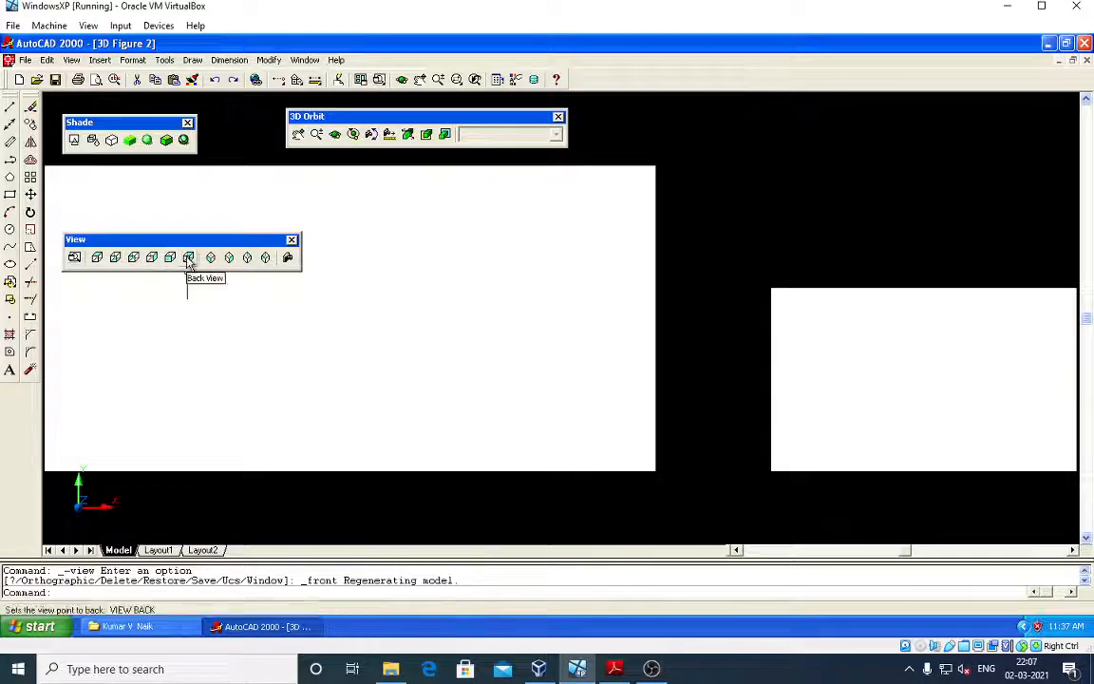
pyautogui.click(189, 258)
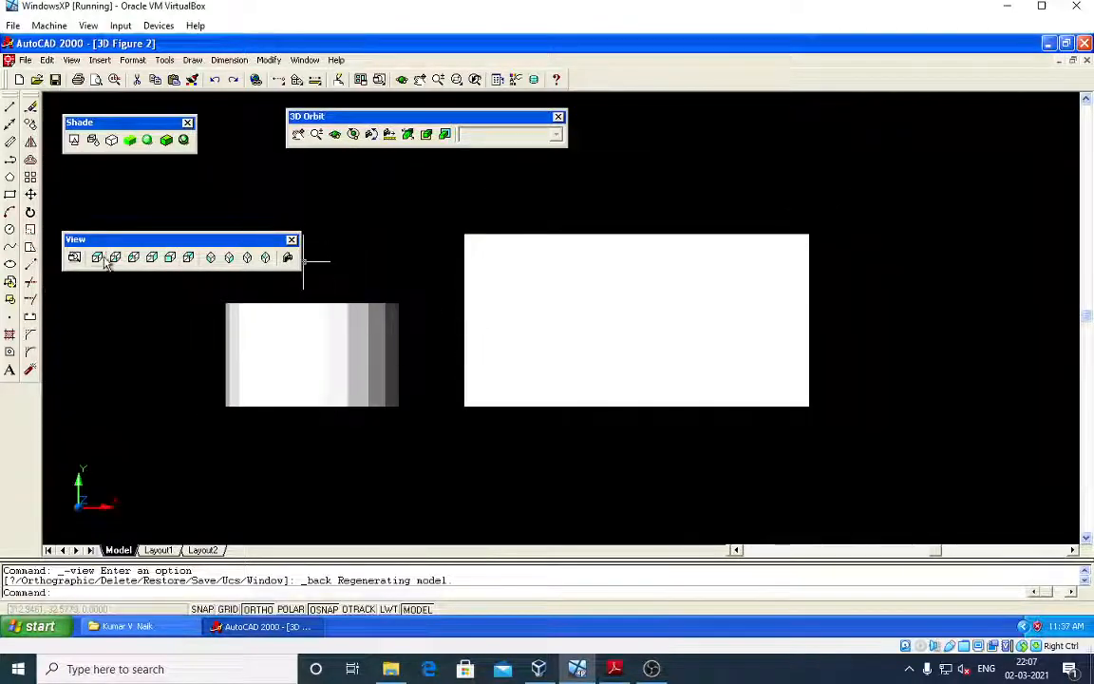
pyautogui.click(96, 258)
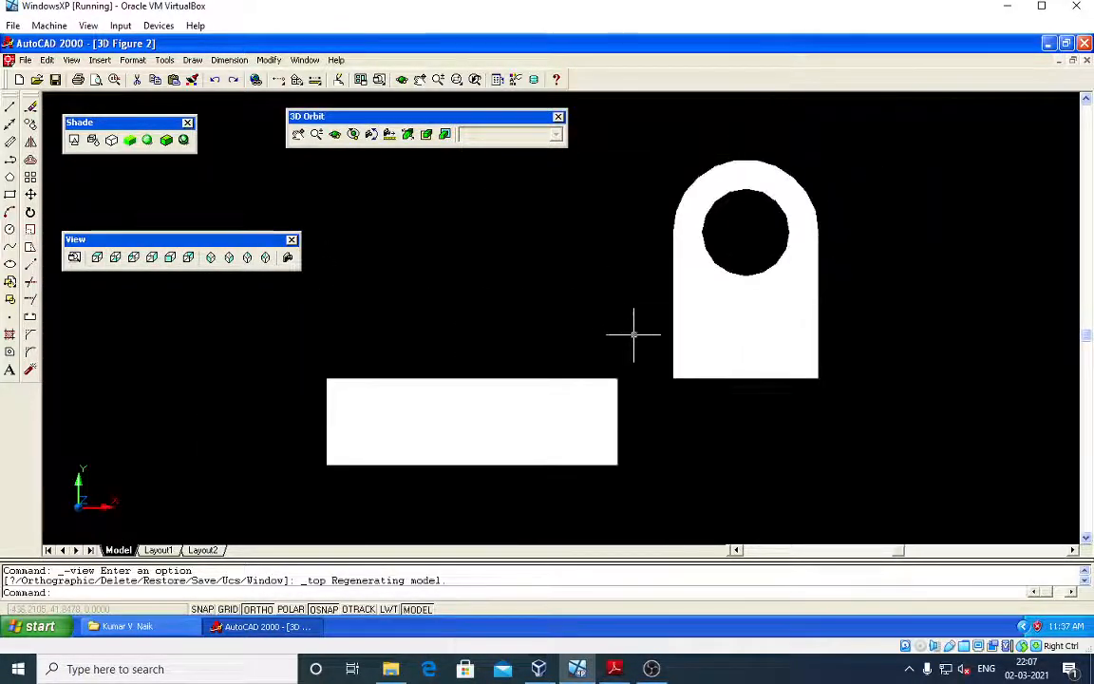
# Move the holed plate by its bottom edge midpoint onto the midpoint of the block's top edge.
pyautogui.press('Escape')
pyautogui.press('Escape')
pyautogui.write('m')
pyautogui.press('Return')
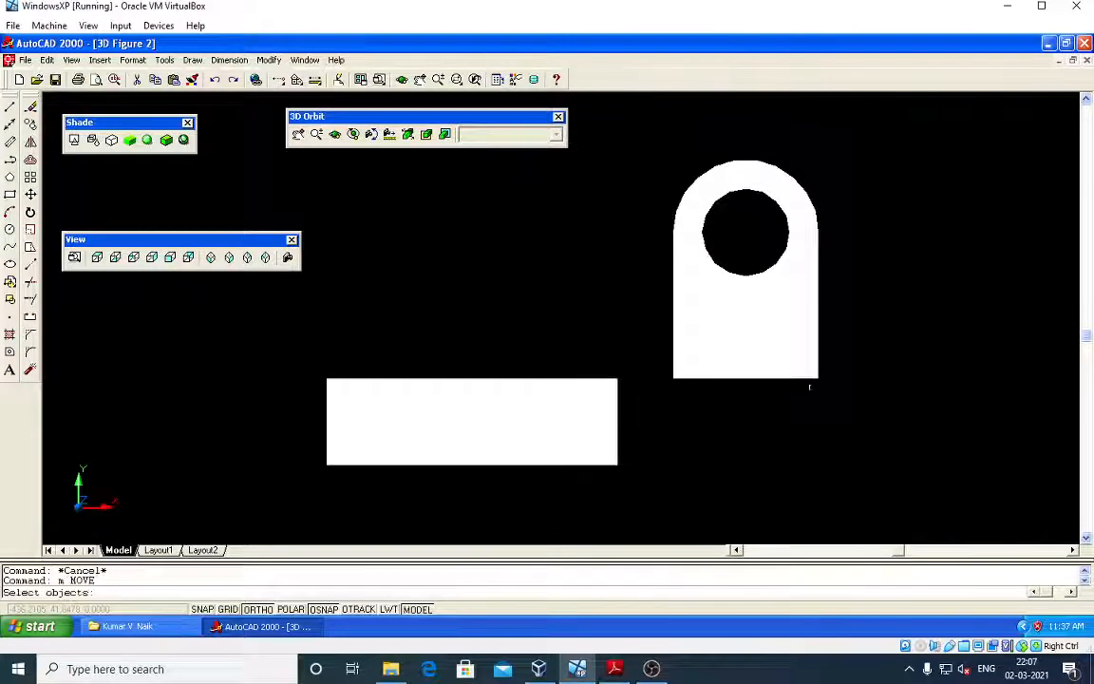
pyautogui.click(841, 396)
pyautogui.click(640, 135)
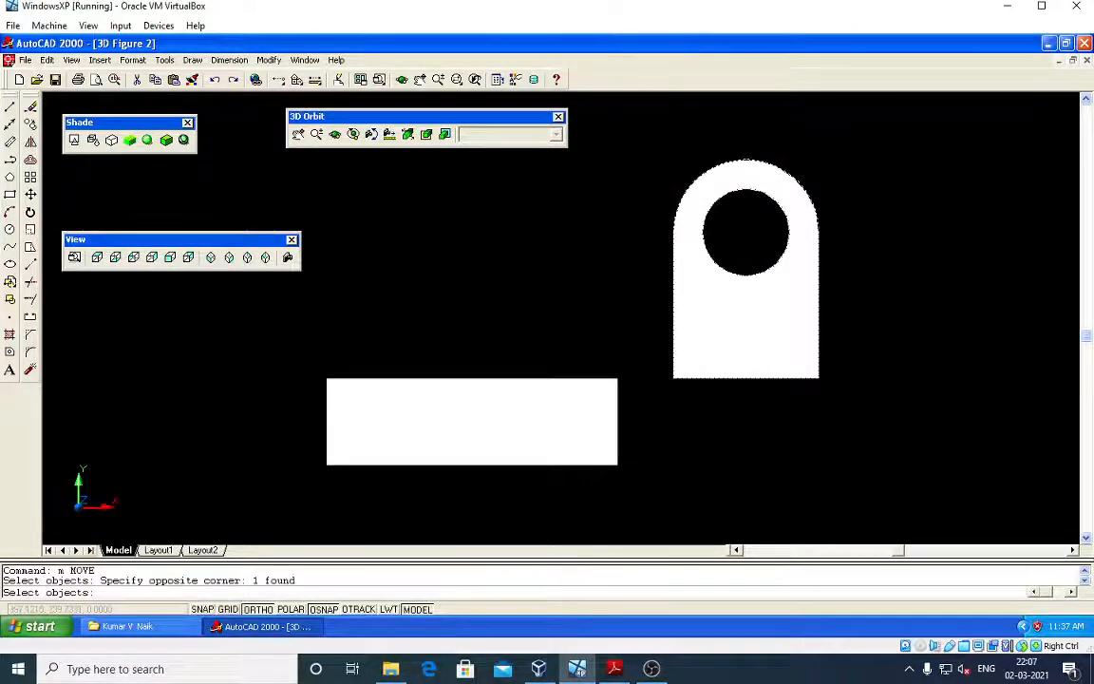
pyautogui.press('Return')
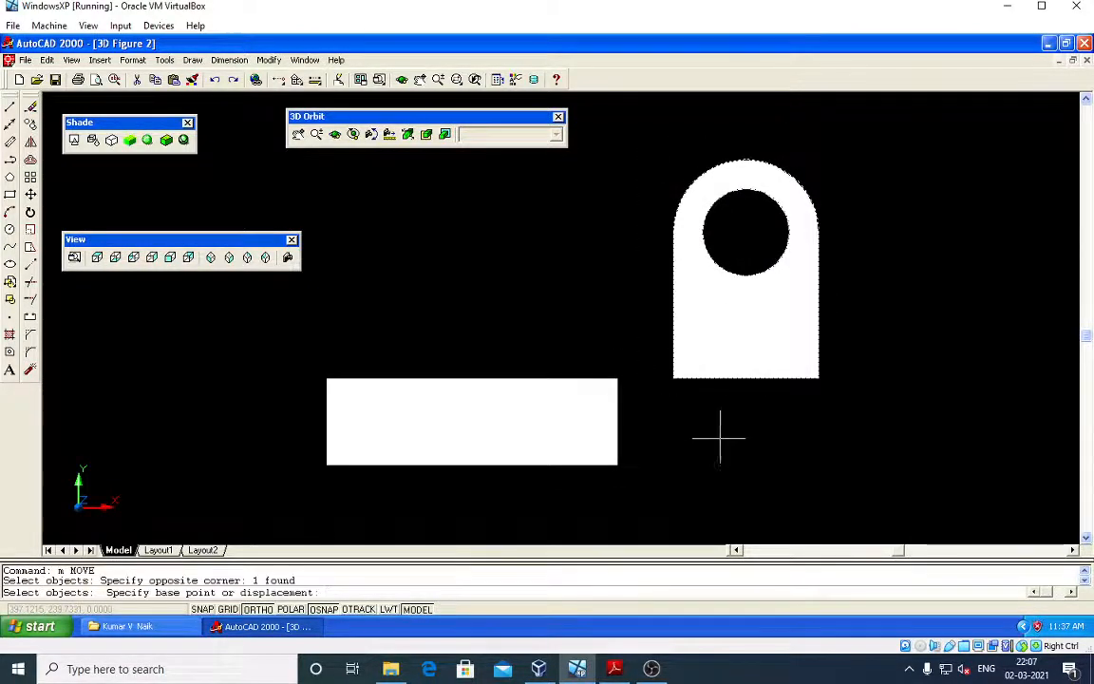
pyautogui.click(746, 377)
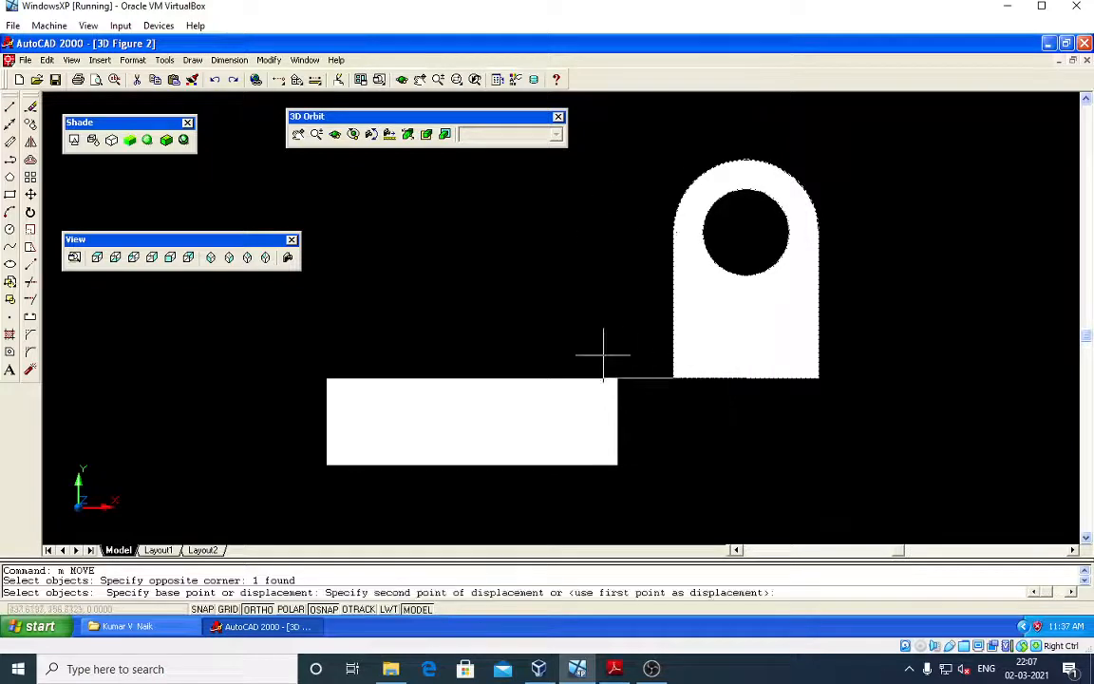
pyautogui.click(473, 377)
# Inspect the assembled block and plate by orbiting and in the four isometric views, ending in the top view.
pyautogui.click(339, 135)
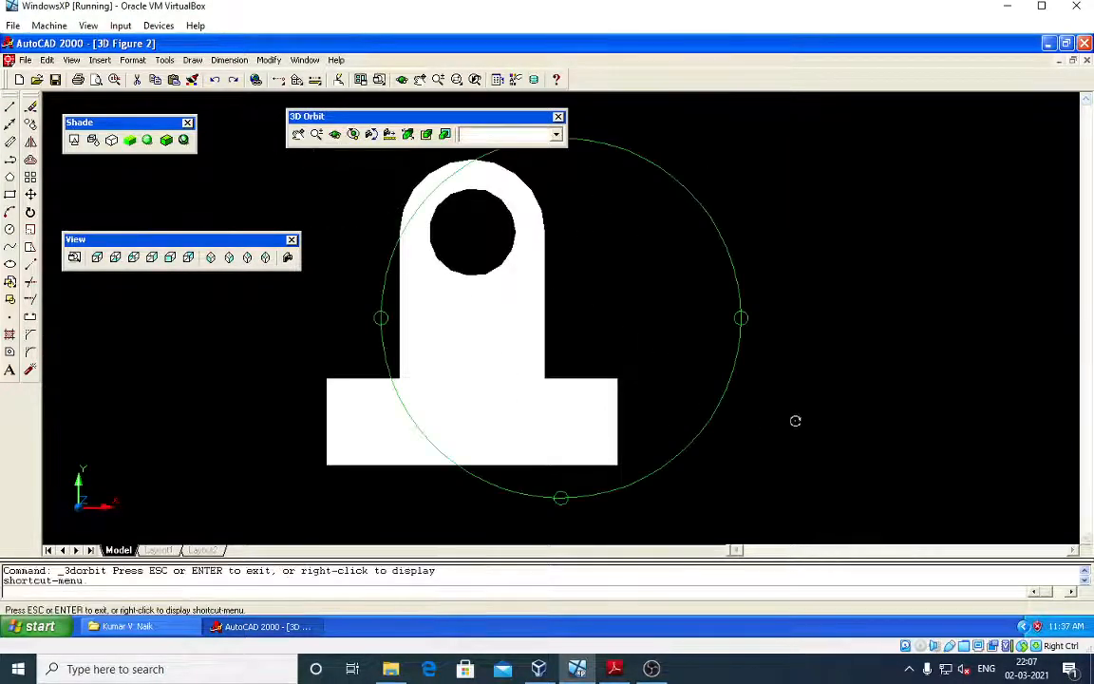
pyautogui.moveTo(794, 420); pyautogui.dragTo(581, 335)
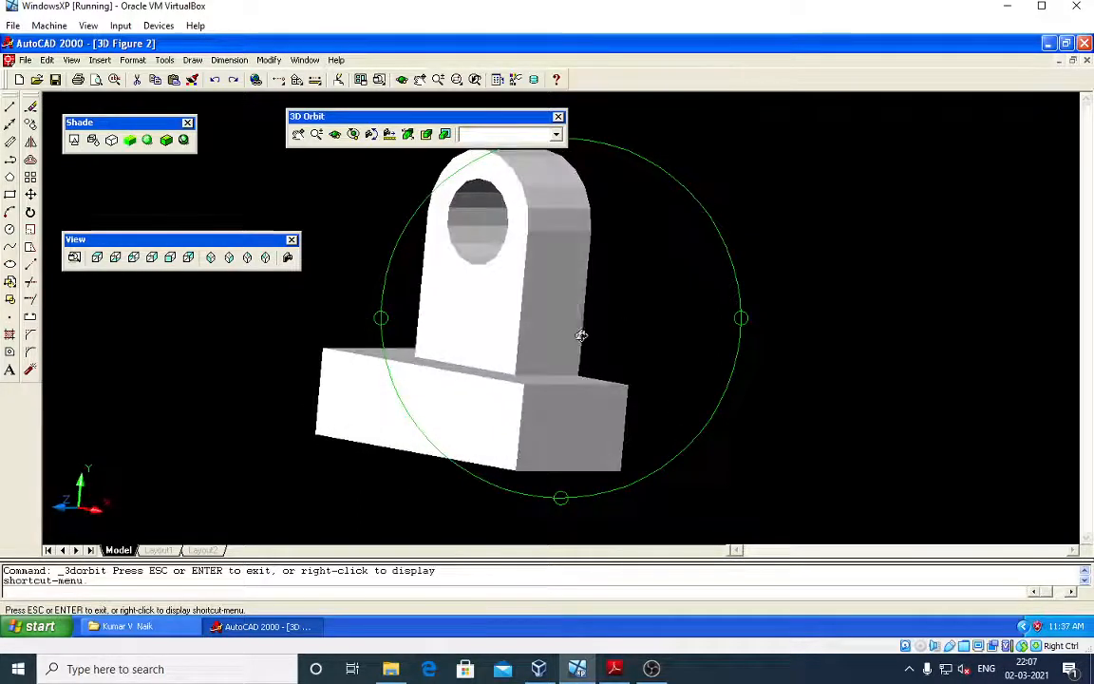
pyautogui.click(96, 256)
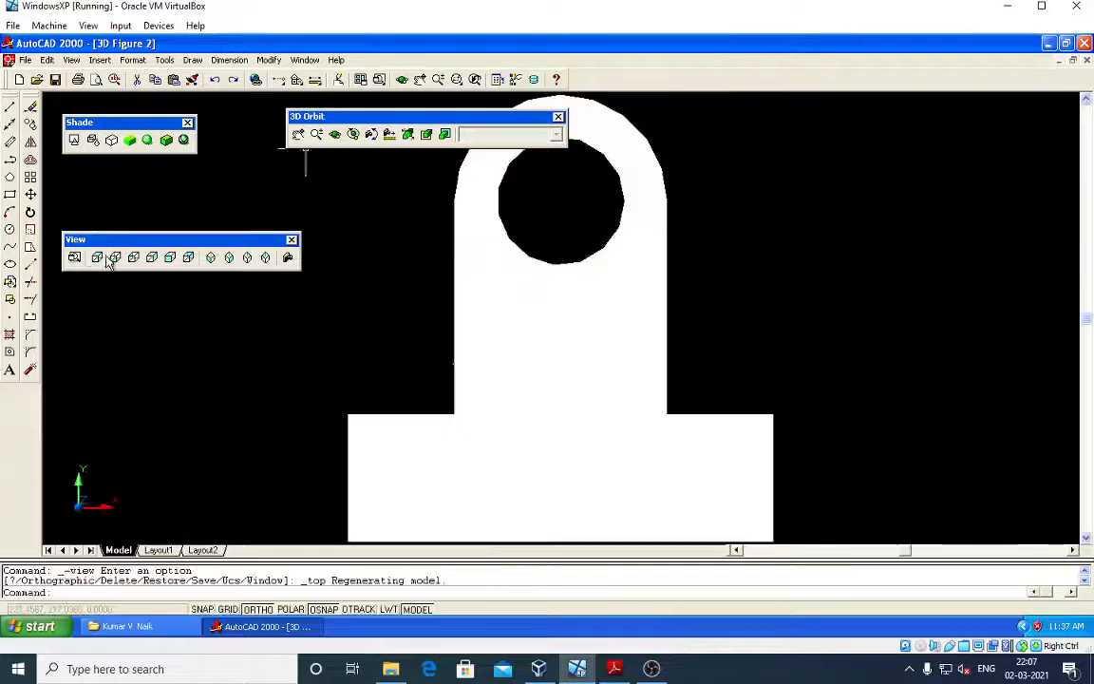
pyautogui.click(213, 265)
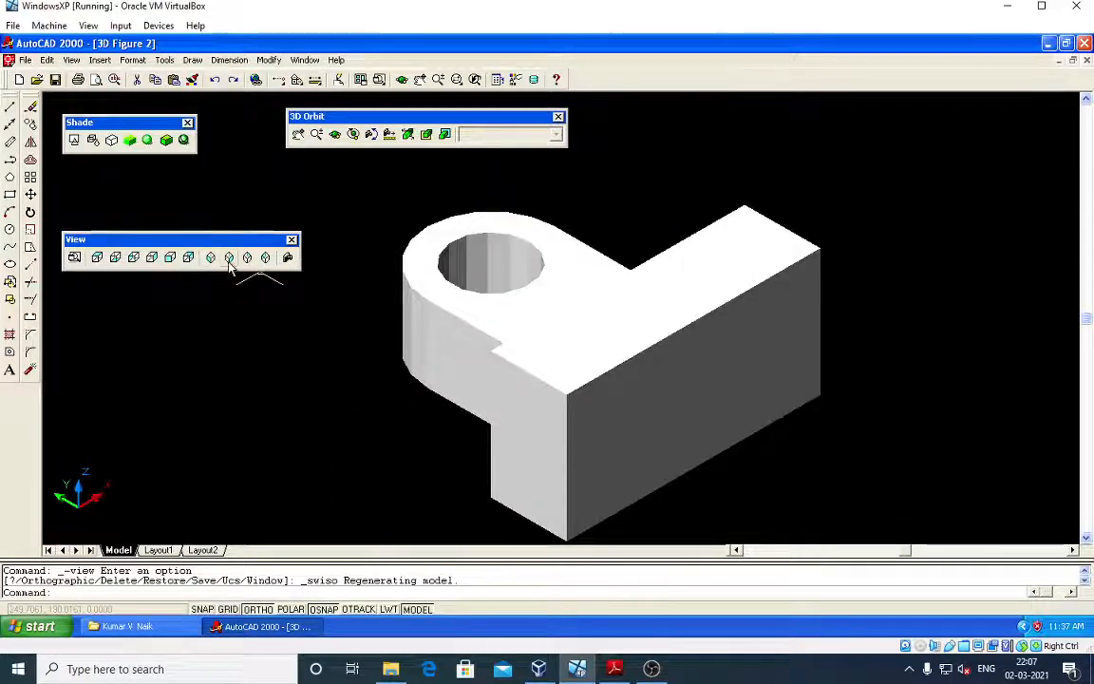
pyautogui.click(230, 262)
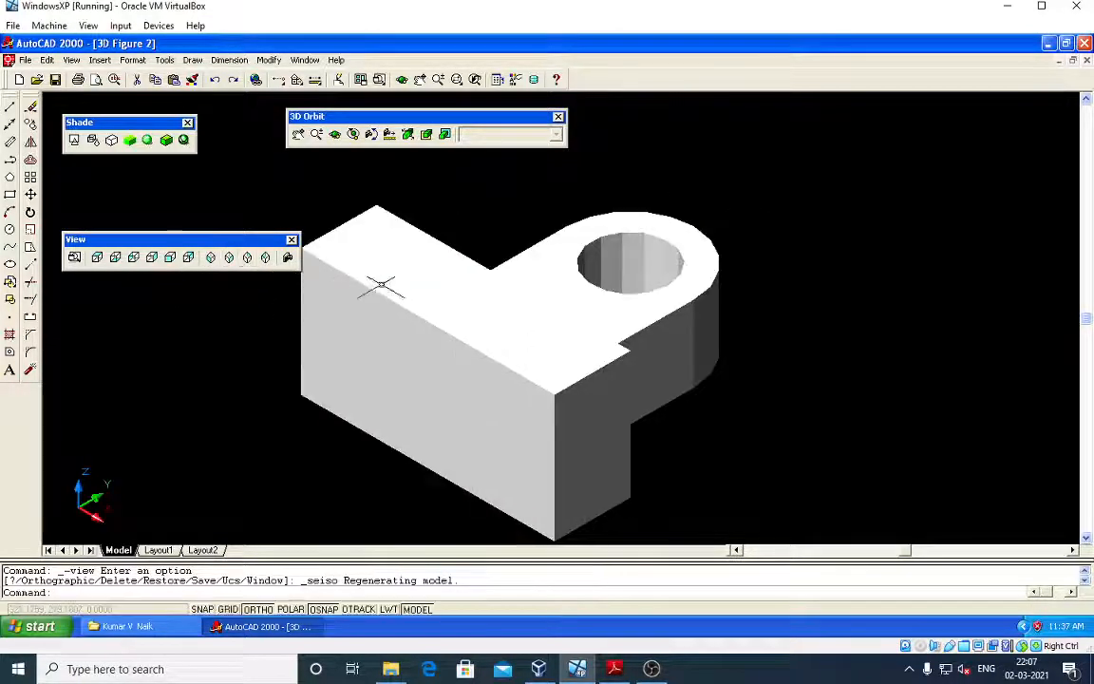
pyautogui.click(246, 262)
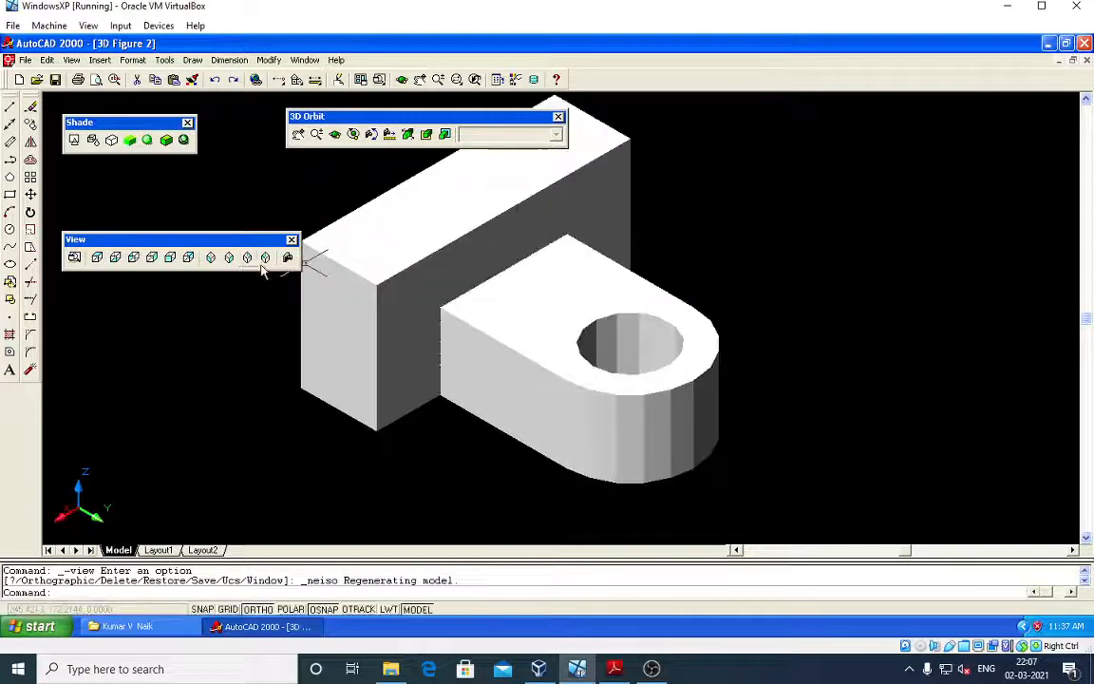
pyautogui.click(267, 260)
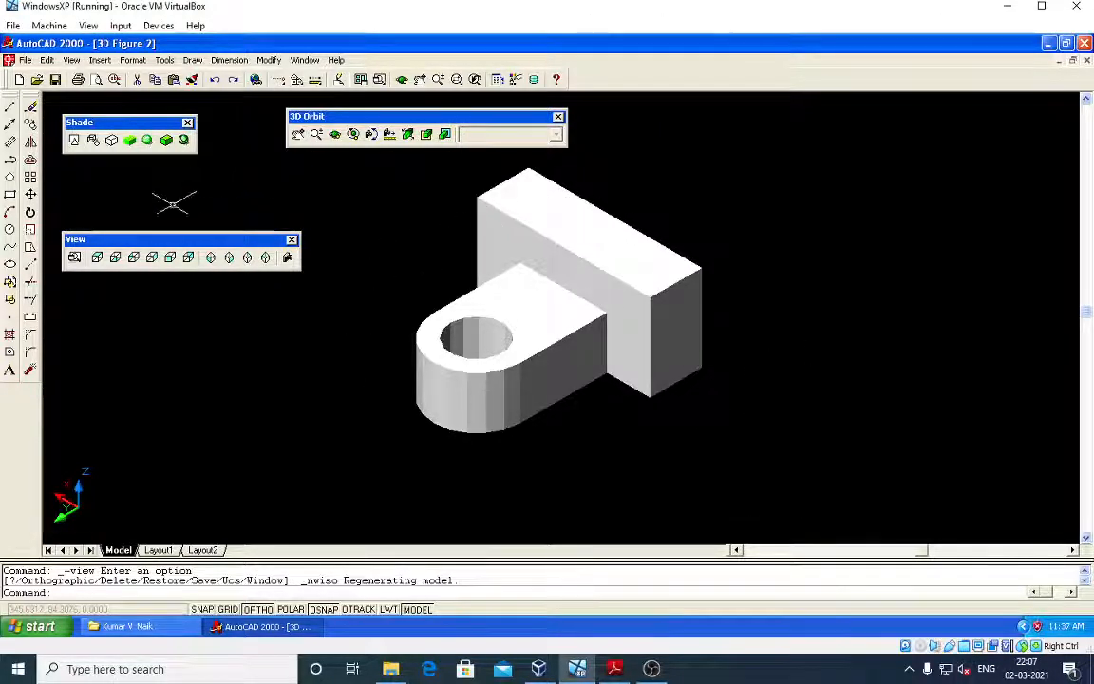
pyautogui.click(97, 258)
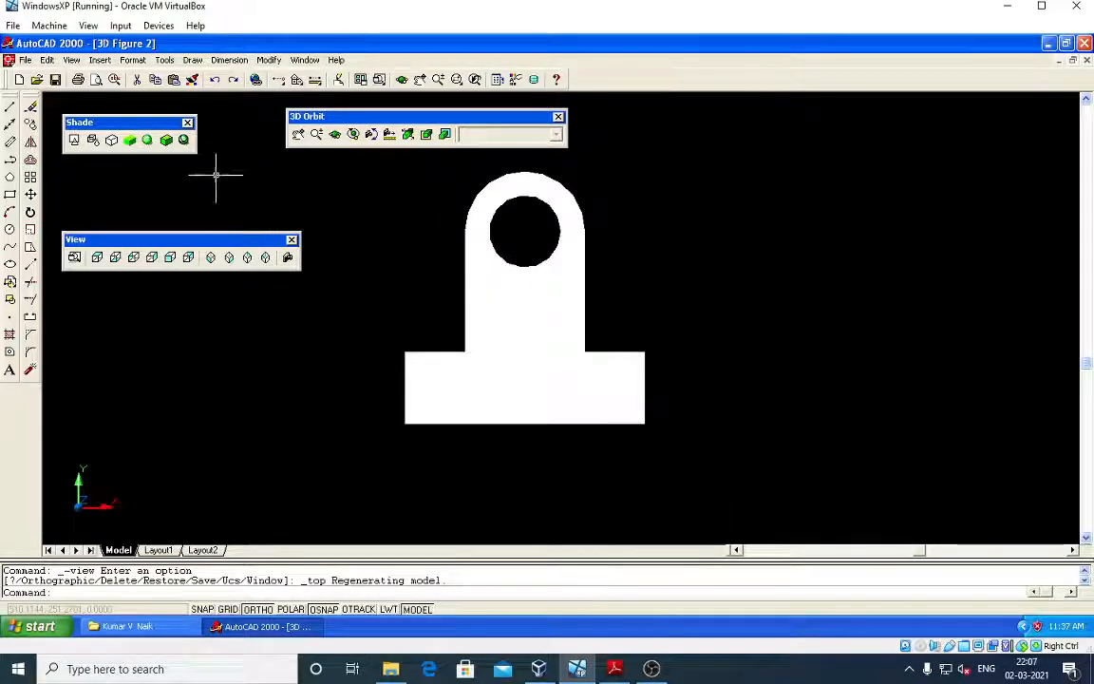
# Save the drawing and make free drawing space beside the assembled solids.
pyautogui.click(56, 80)
pyautogui.scroll(-2, 652, 319)
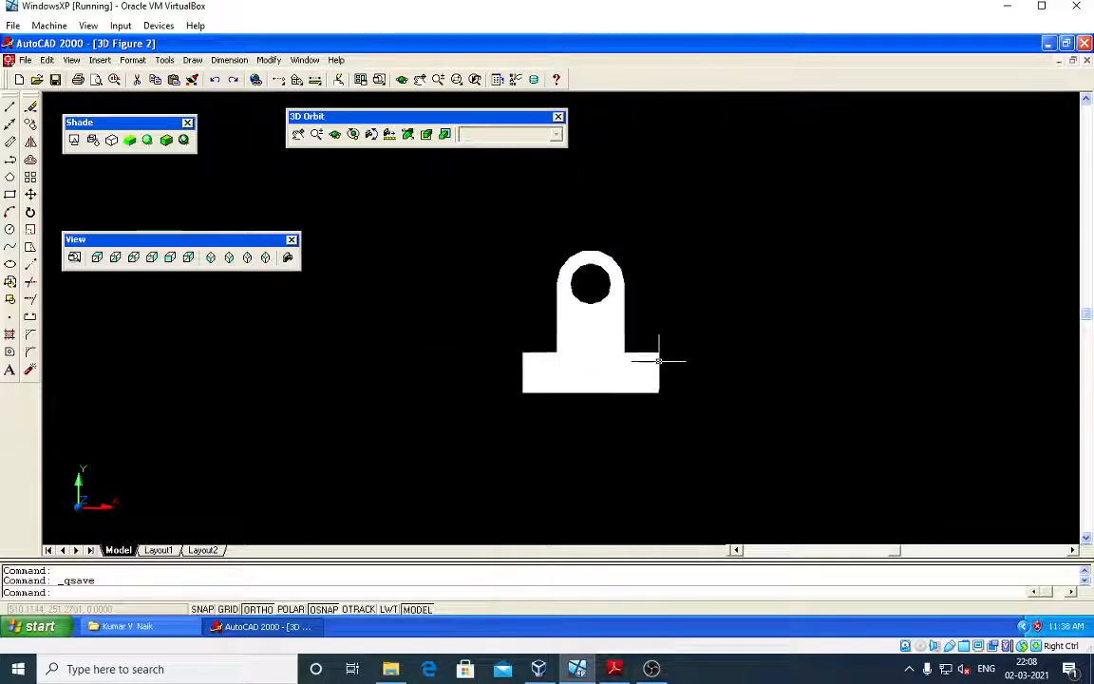
pyautogui.scroll(-1, 557, 398)
pyautogui.moveTo(557, 398); pyautogui.dragTo(402, 405, button='middle')
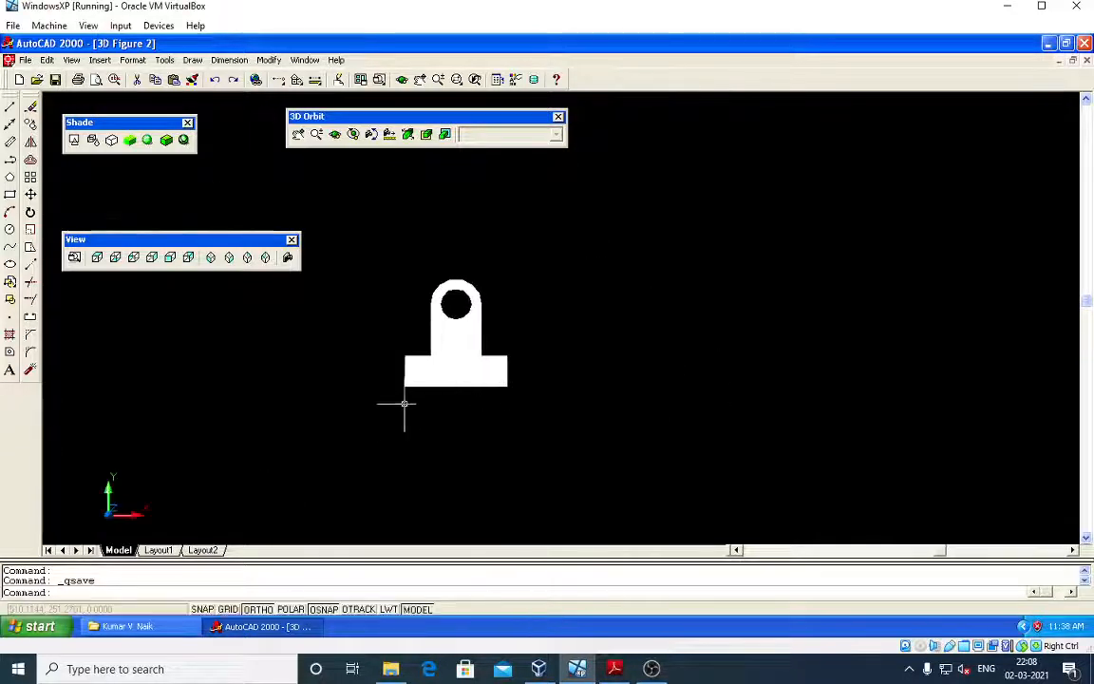
# Switch to the syllabus PDF and review the front and top view dimensions of Fig 1.
pyautogui.click(614, 668)
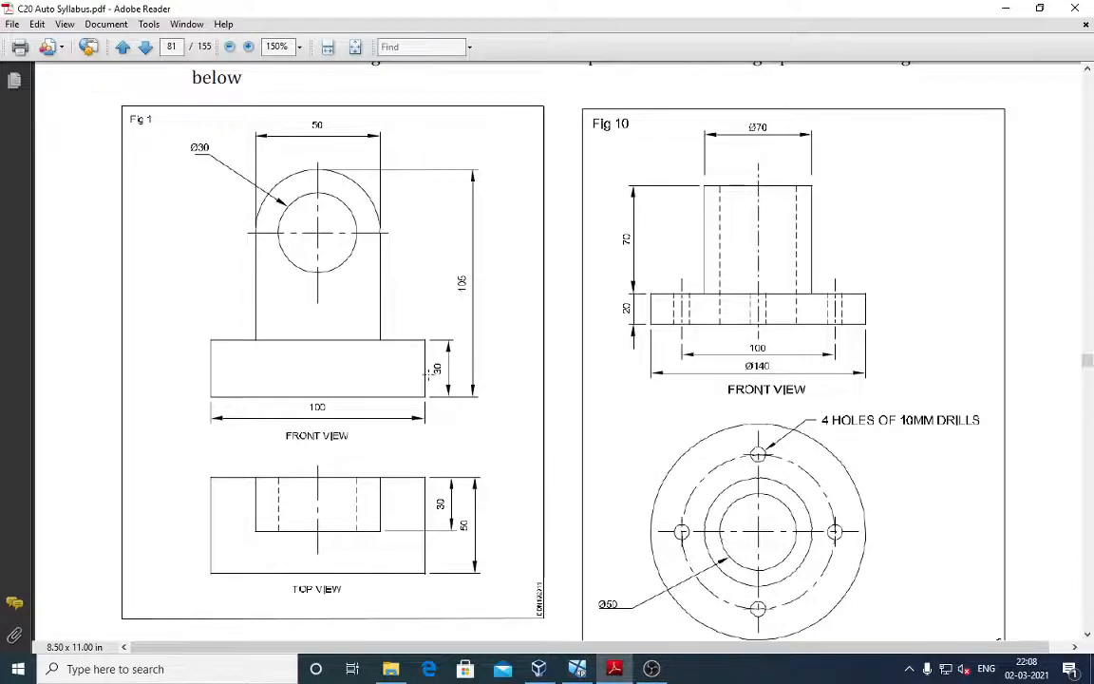
pyautogui.scroll(-5, 483, 384)
pyautogui.scroll(9, 539, 384)
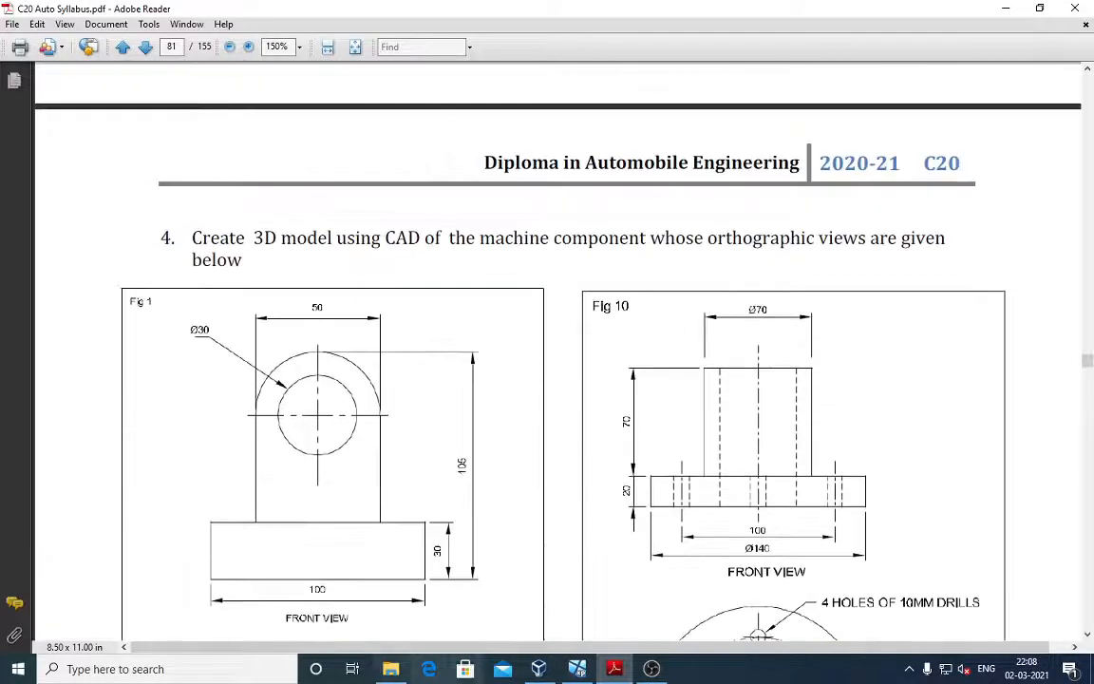
# Switch to AutoCAD and draw a closed 100 by 50 rectangle with lines in the free space beside the assembled solid.
pyautogui.click(576, 669)
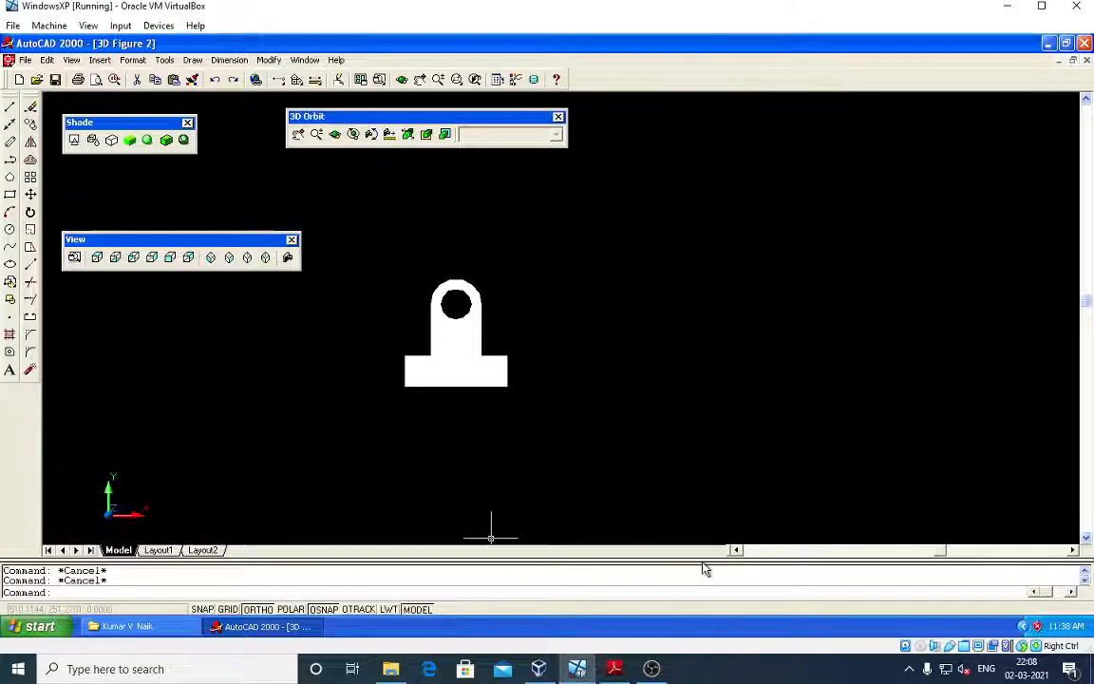
pyautogui.write('l')
pyautogui.press('Return')
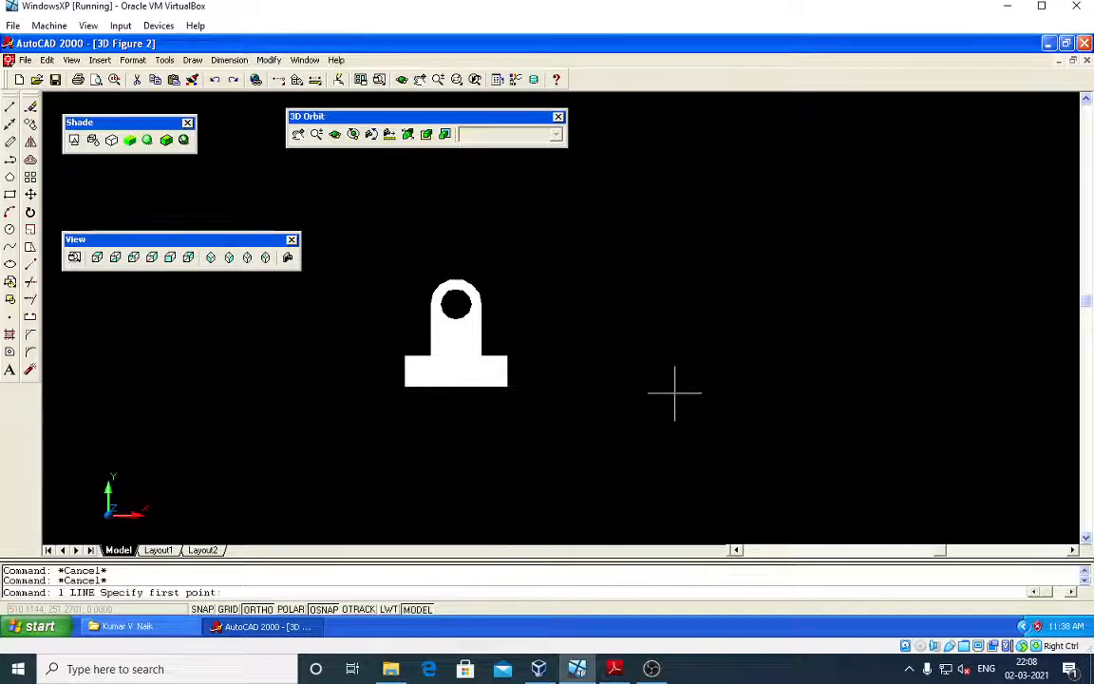
pyautogui.click(676, 393)
pyautogui.write('100')
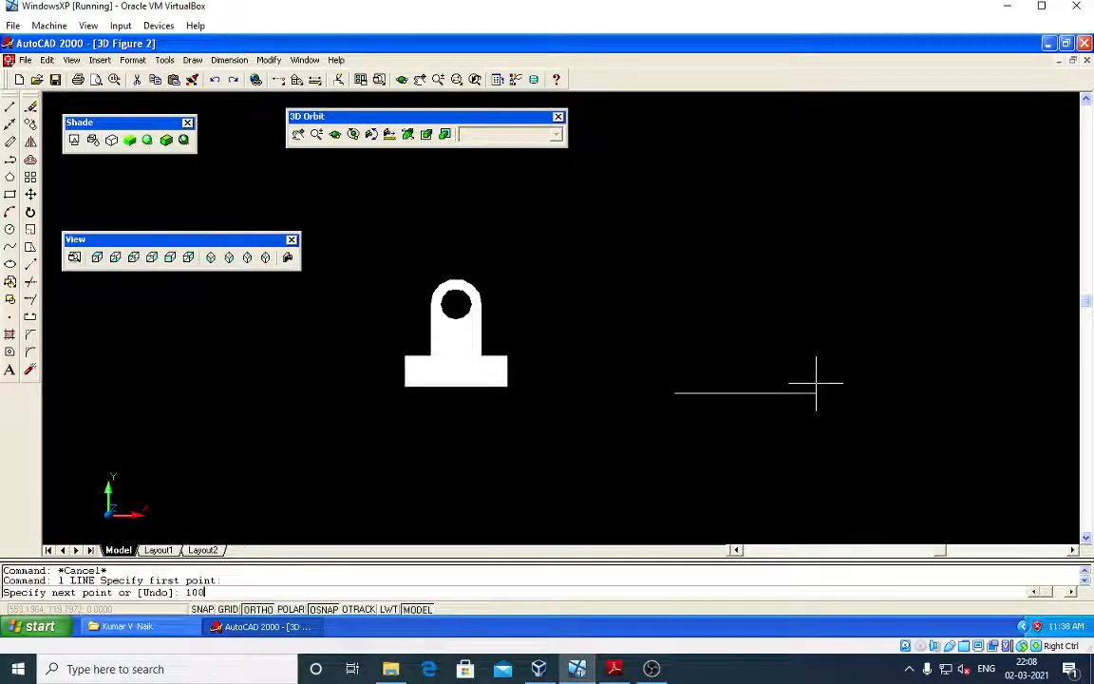
pyautogui.press('Return')
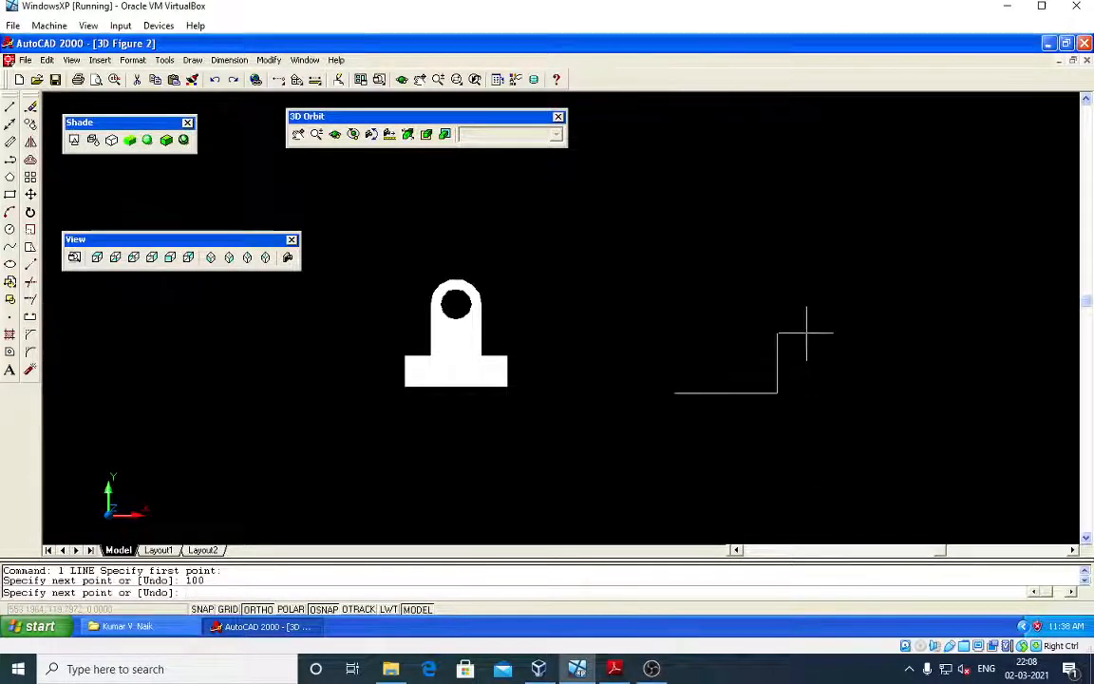
pyautogui.write('50')
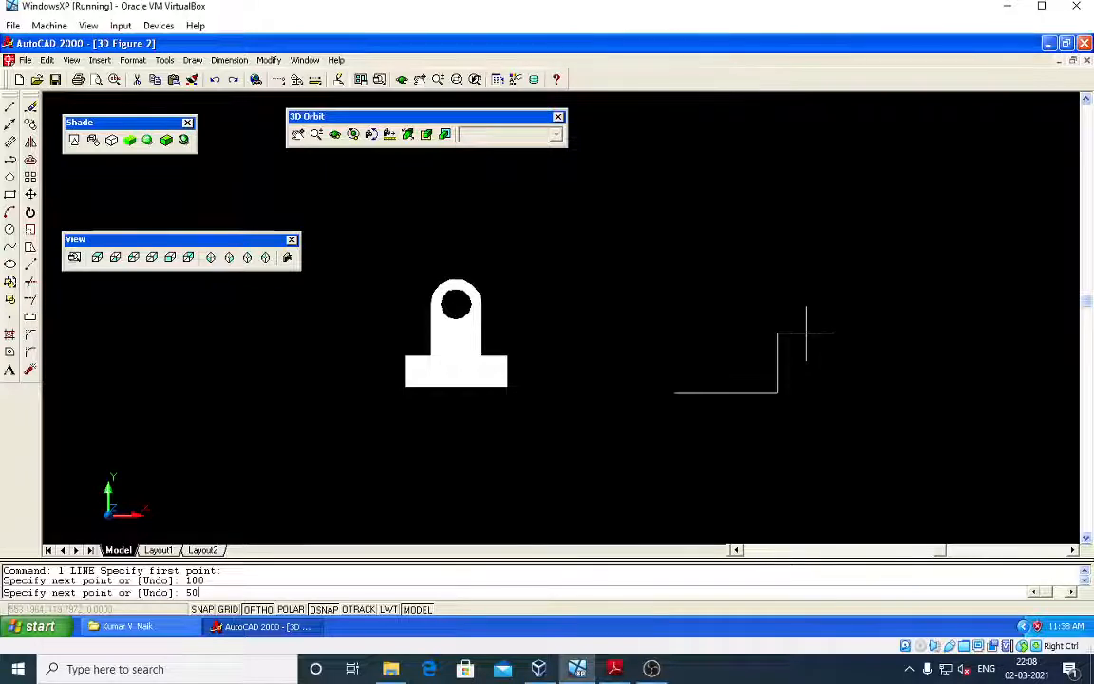
pyautogui.press('Return')
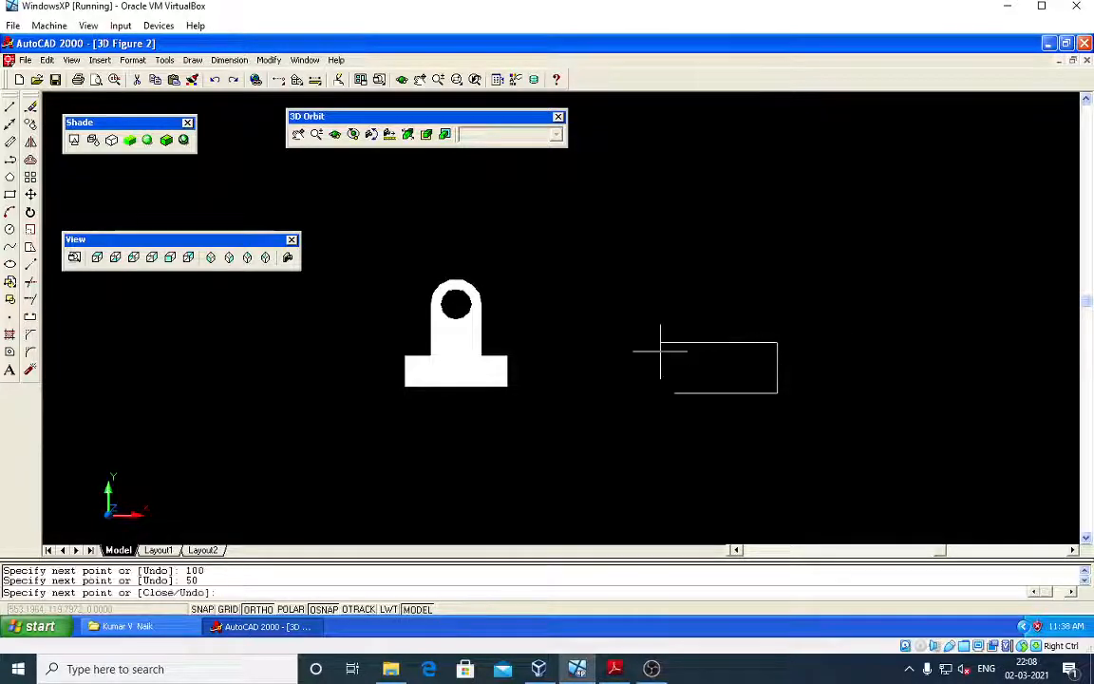
pyautogui.write('100')
pyautogui.press('Return')
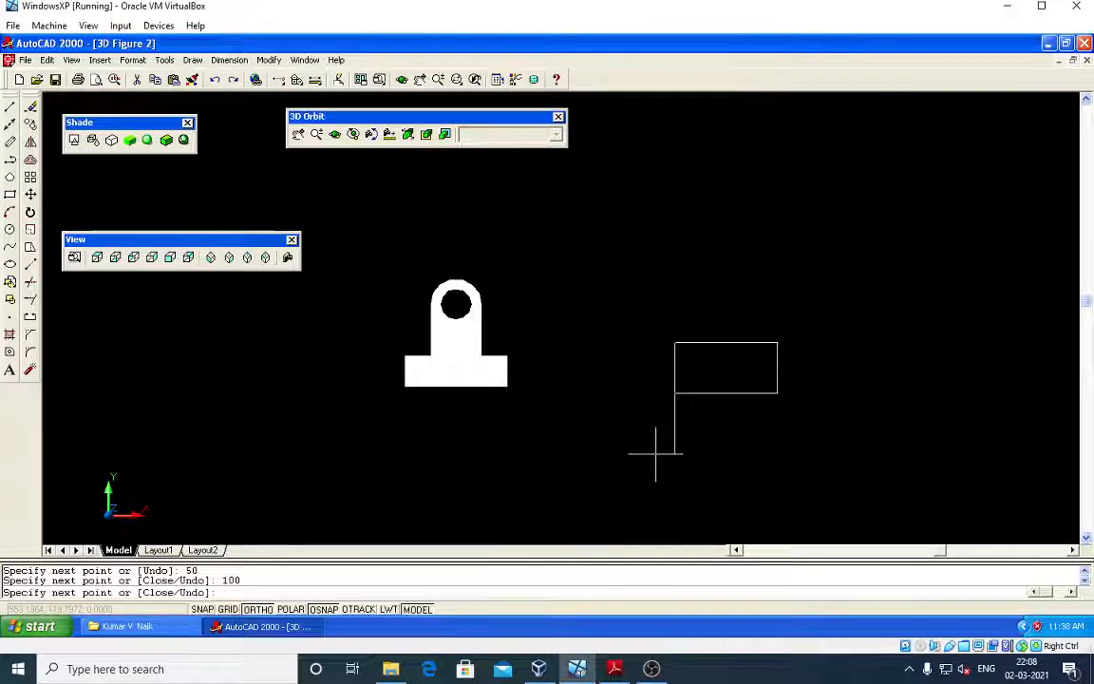
pyautogui.write('50')
pyautogui.press('Return')
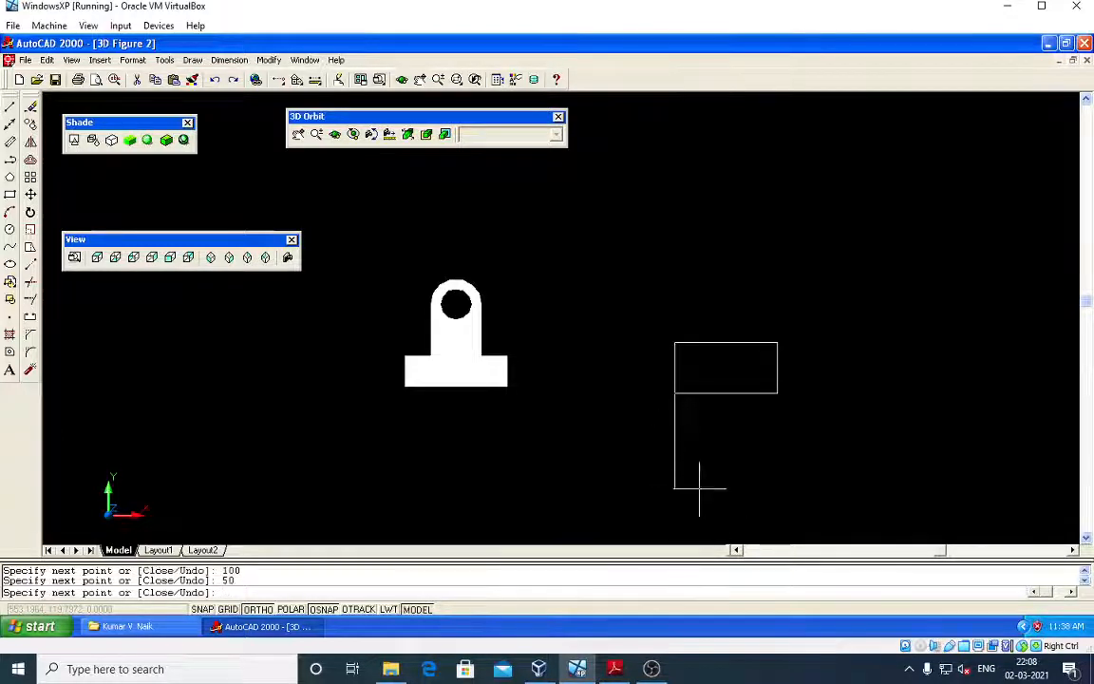
pyautogui.press('Escape')
pyautogui.press('Escape')
pyautogui.press('Escape')
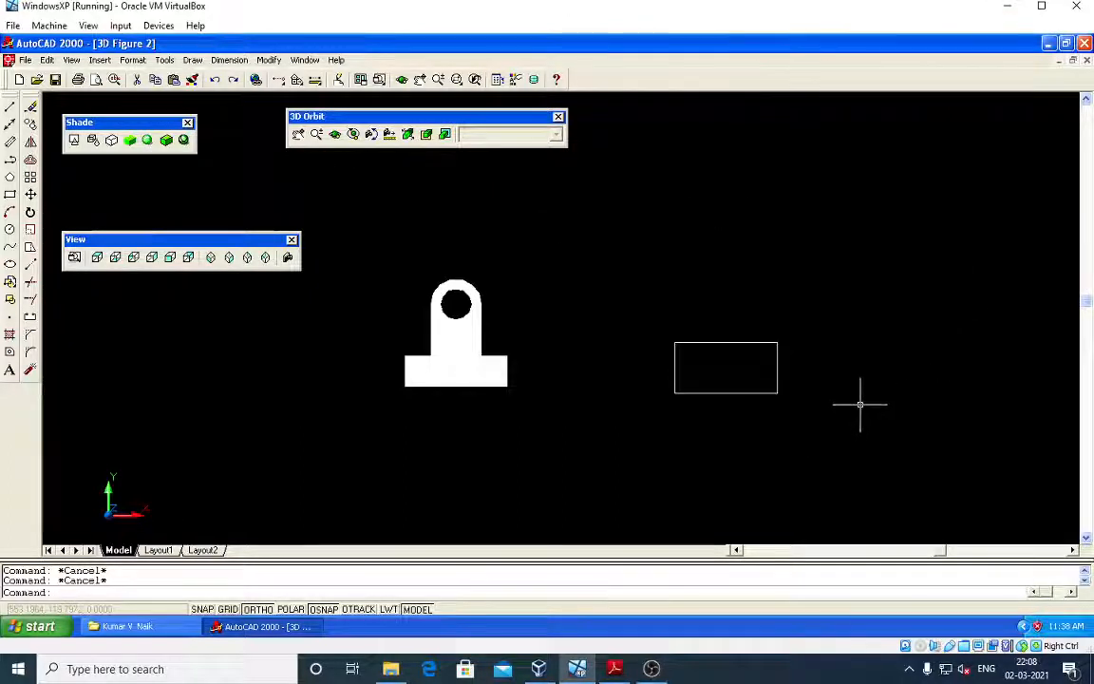
# Convert the four lines of the 100 by 50 rectangle into a region.
pyautogui.write('reg')
pyautogui.press('Return')
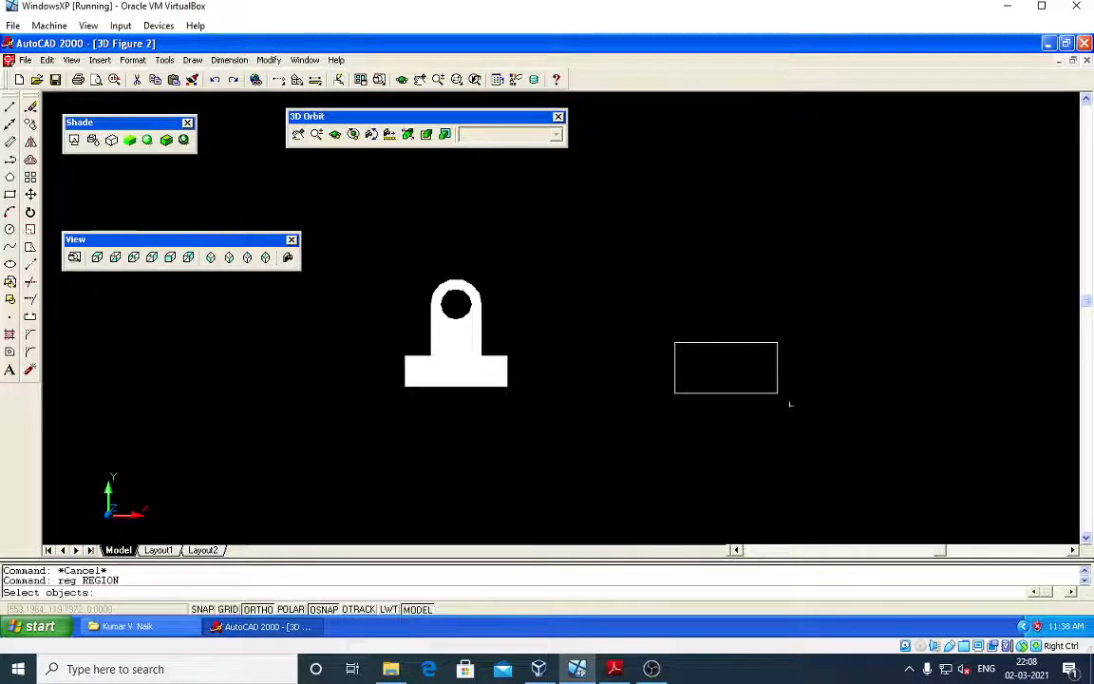
pyautogui.click(789, 401)
pyautogui.click(623, 290)
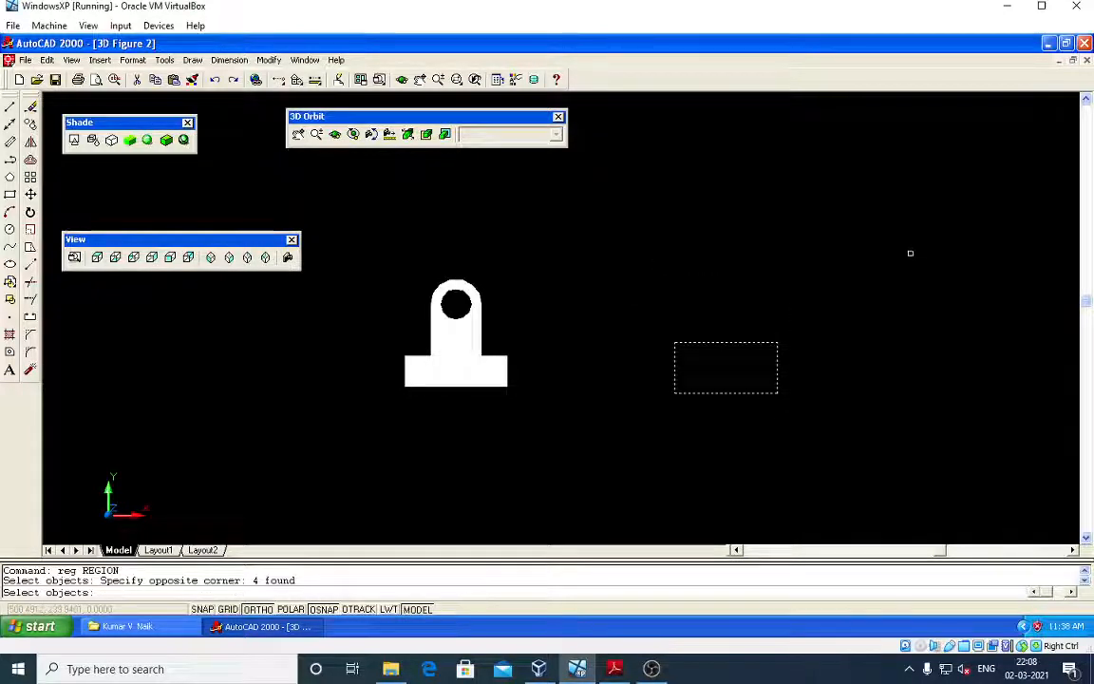
pyautogui.press('Return')
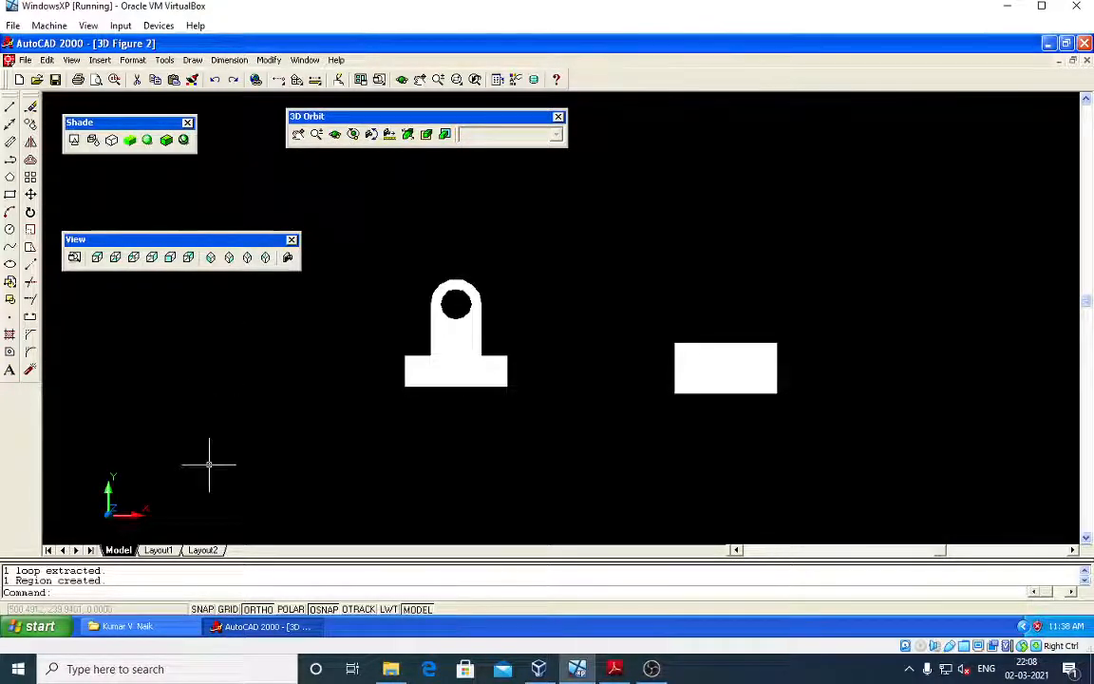
# Check the base dimensions in the Fig 1 front and top views of the syllabus PDF, and return to AutoCAD.
pyautogui.click(618, 669)
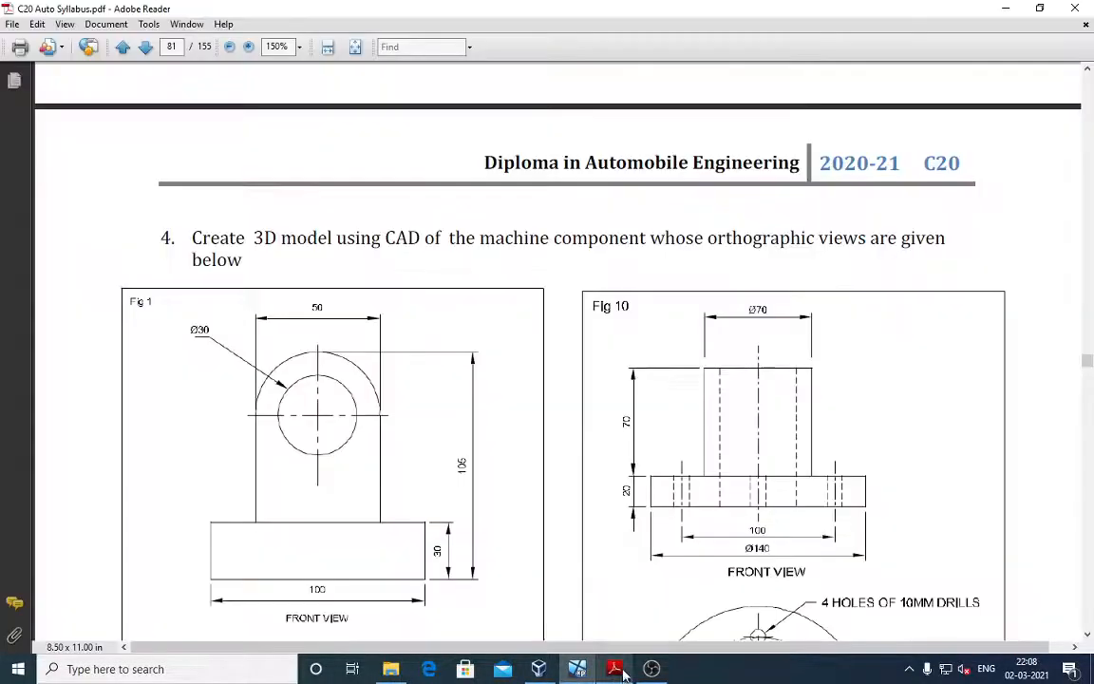
pyautogui.scroll(-3, 427, 529)
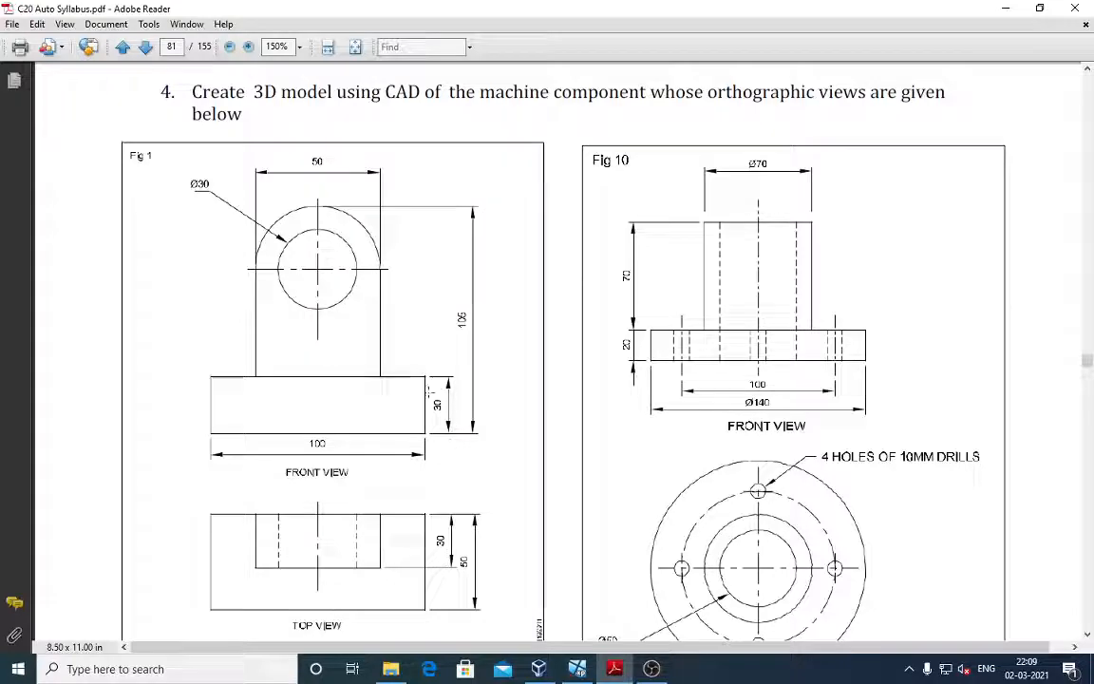
pyautogui.click(618, 670)
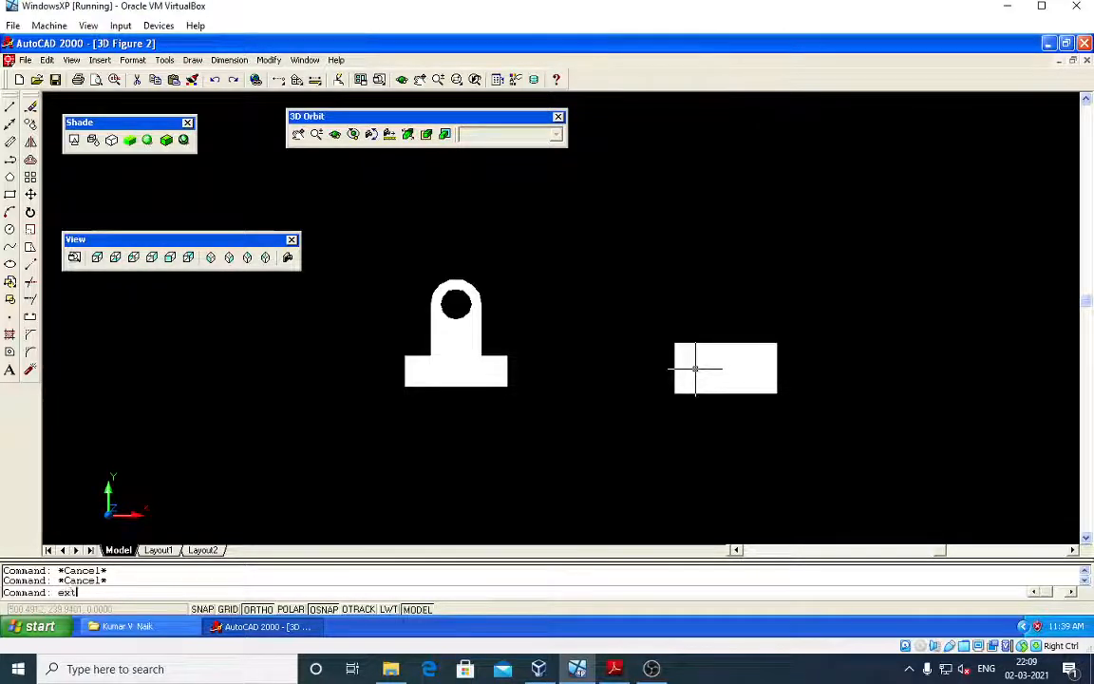
# Extrude the rectangular region to a height of 30 with a taper angle of 0.
pyautogui.write('xt')
pyautogui.press('Return')
pyautogui.click(782, 421)
pyautogui.click(729, 330)
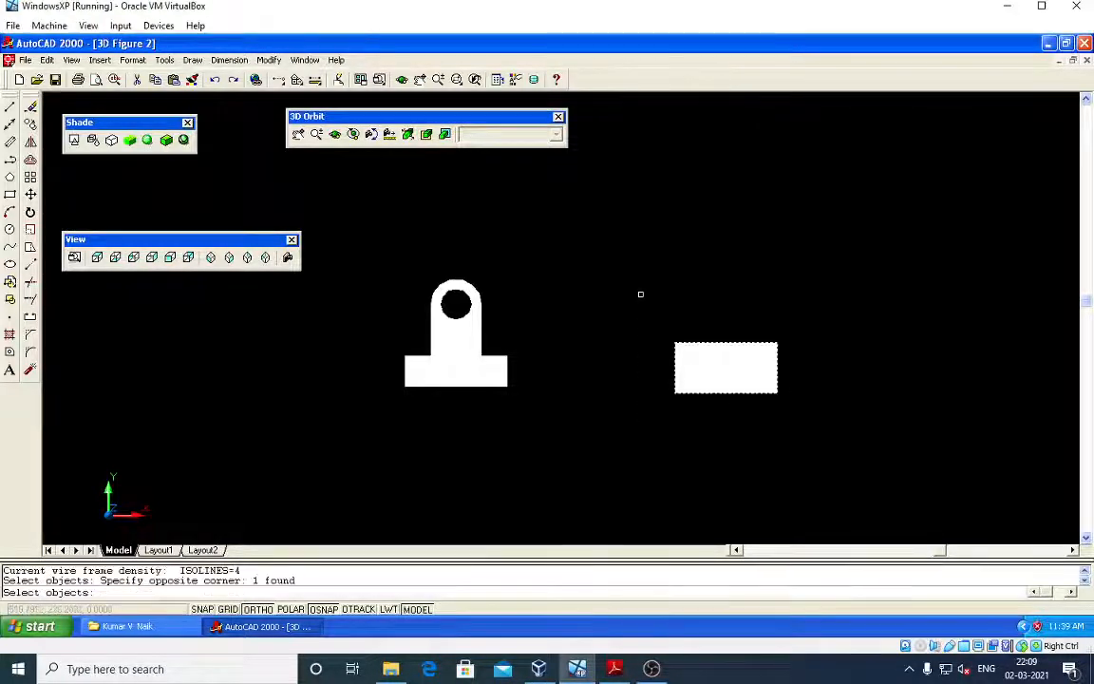
pyautogui.press('Return')
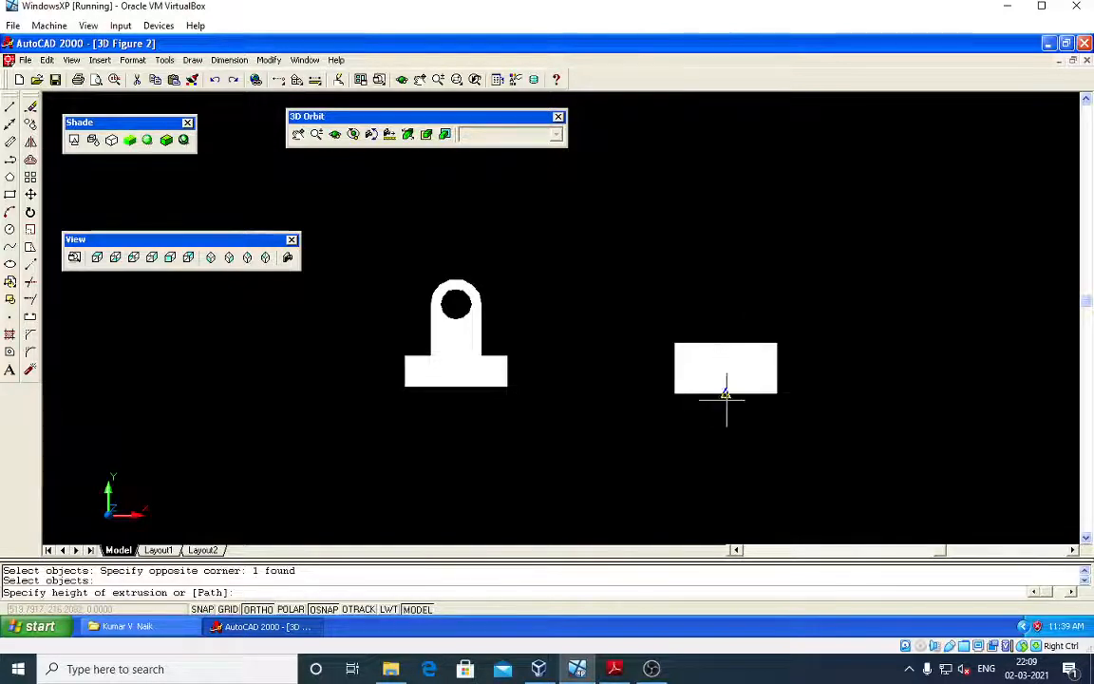
pyautogui.write('30')
pyautogui.press('Return')
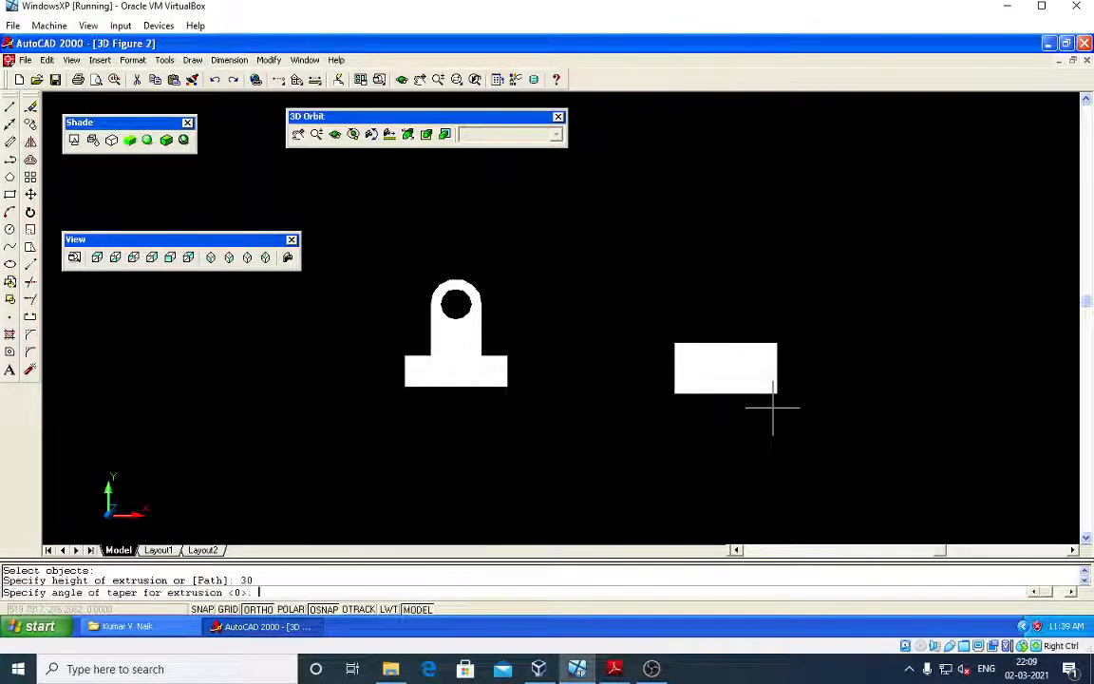
pyautogui.press('Return')
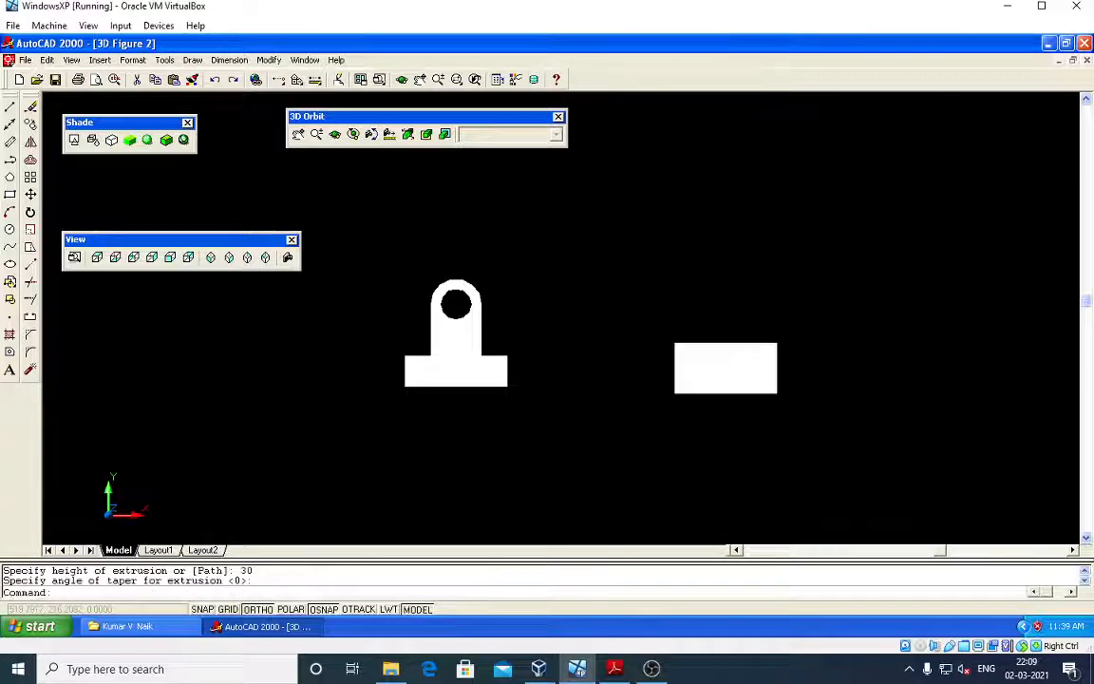
# Orbit around both solids to inspect the extruded block, and return to the top view.
pyautogui.click(334, 136)
pyautogui.moveTo(549, 300); pyautogui.dragTo(608, 419)
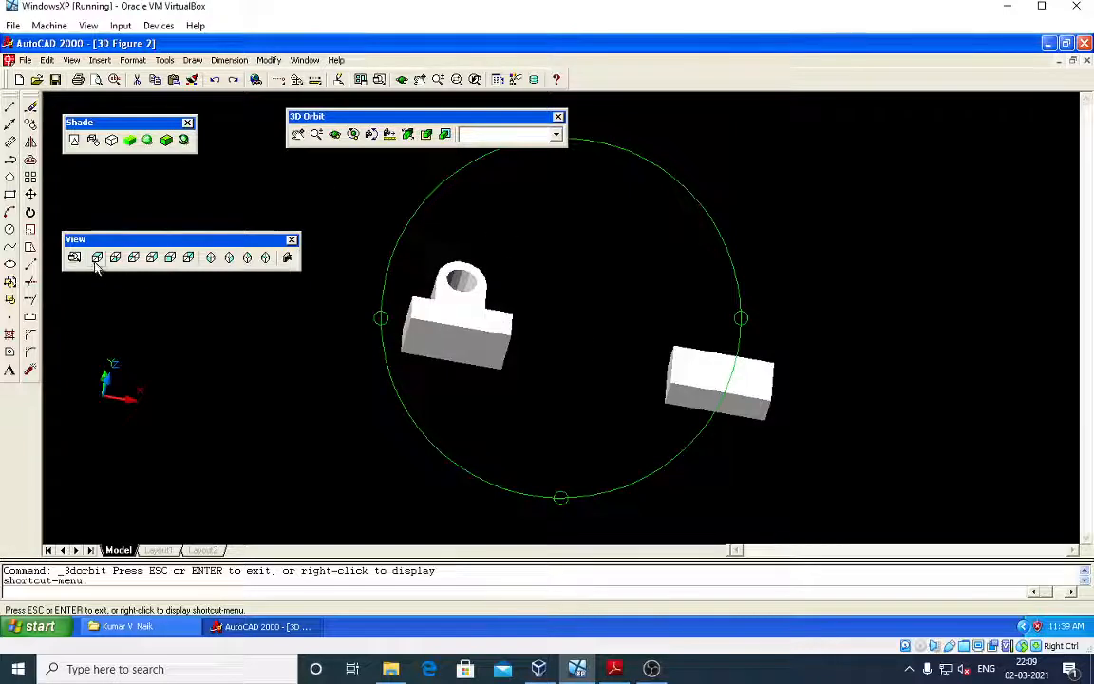
pyautogui.click(96, 259)
pyautogui.scroll(-5, 665, 318)
pyautogui.moveTo(759, 386); pyautogui.dragTo(516, 394, button='middle')
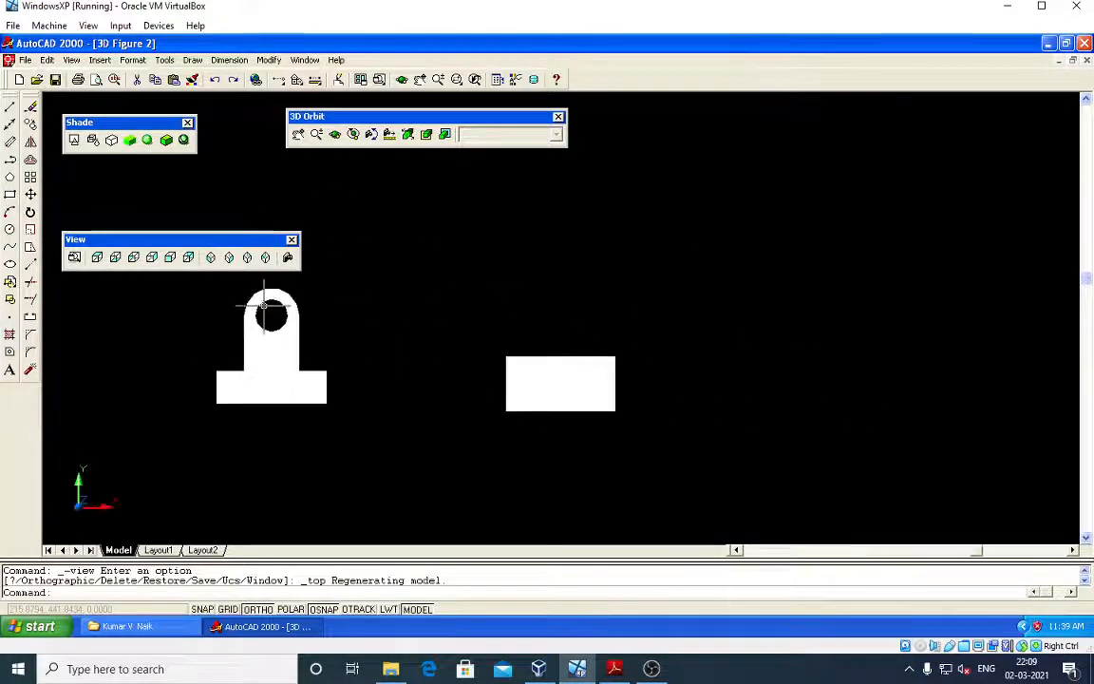
# Compare the new block and the assembled solid in the back and front views.
pyautogui.click(188, 258)
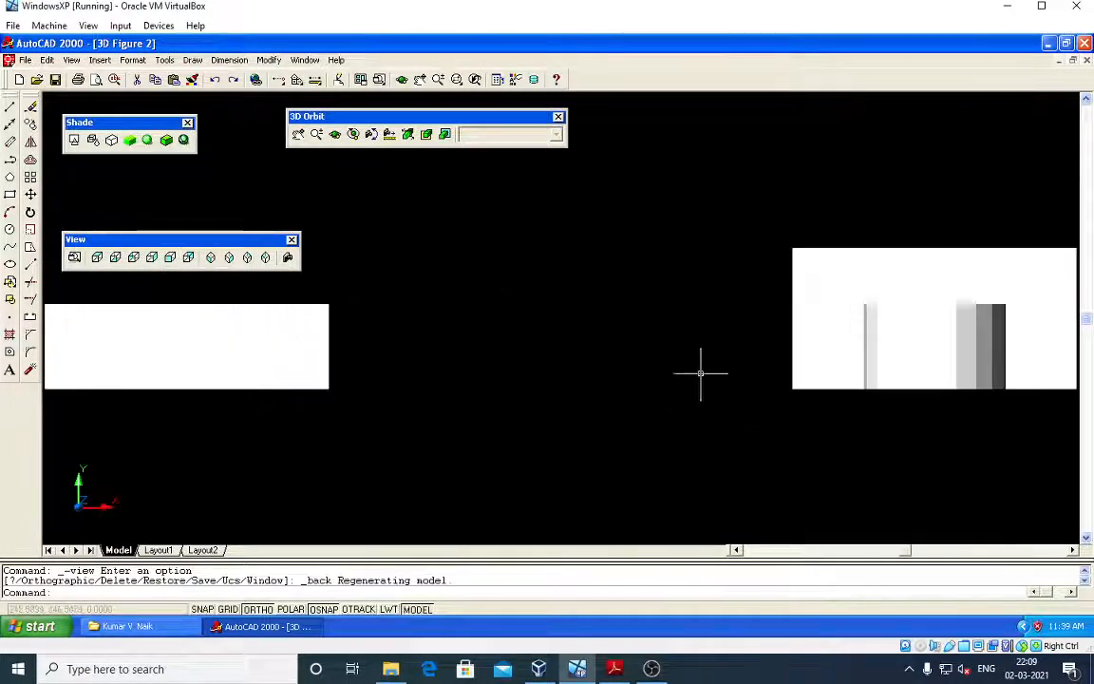
pyautogui.scroll(-2, 700, 373)
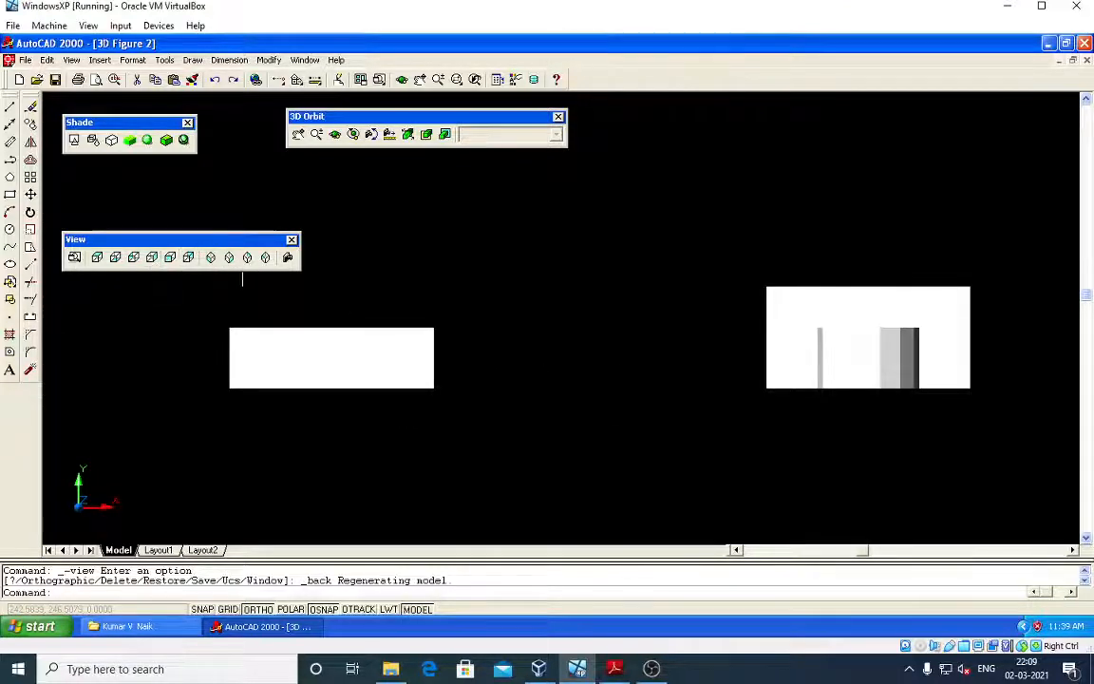
pyautogui.scroll(2, 176, 276)
pyautogui.scroll(1, 290, 292)
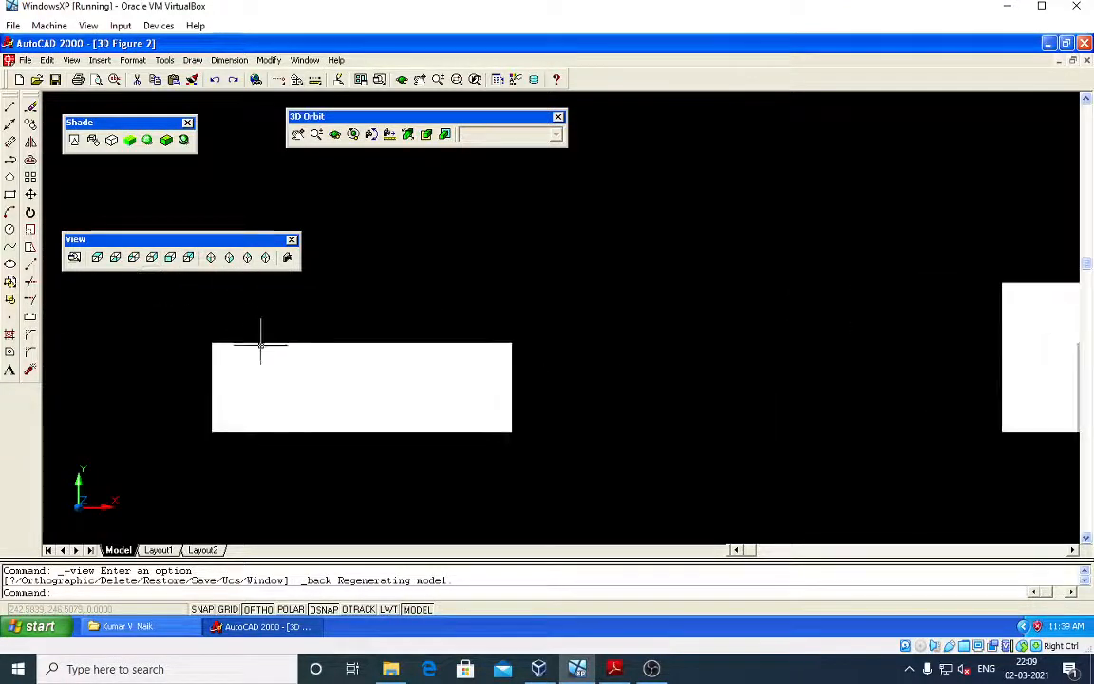
pyautogui.click(189, 266)
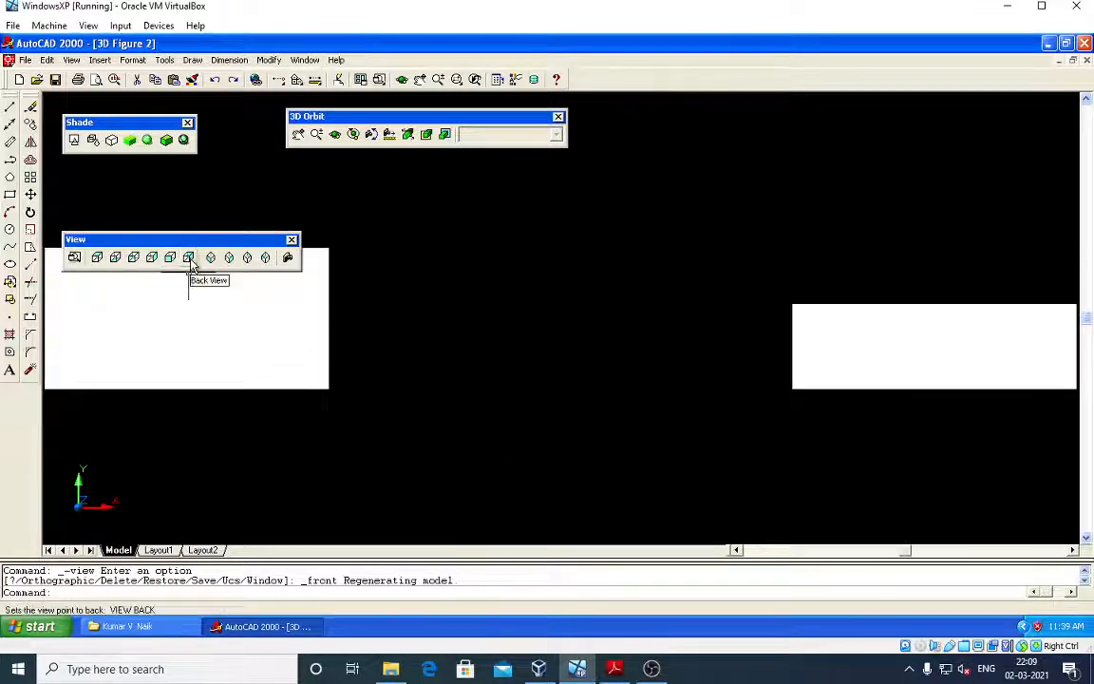
pyautogui.scroll(-3, 422, 310)
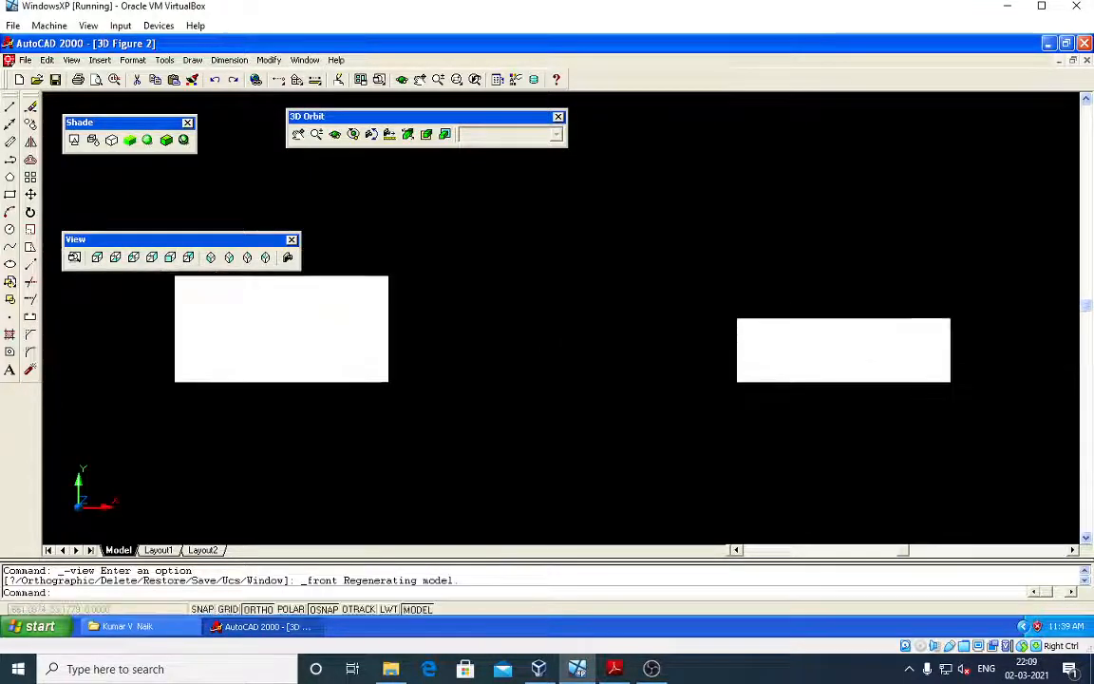
pyautogui.click(188, 257)
pyautogui.scroll(-2, 435, 370)
pyautogui.moveTo(434, 370); pyautogui.dragTo(539, 373, button='middle')
# Orbit around the new block and inspect the solids in the left view.
pyautogui.click(334, 134)
pyautogui.moveTo(360, 339); pyautogui.dragTo(710, 205)
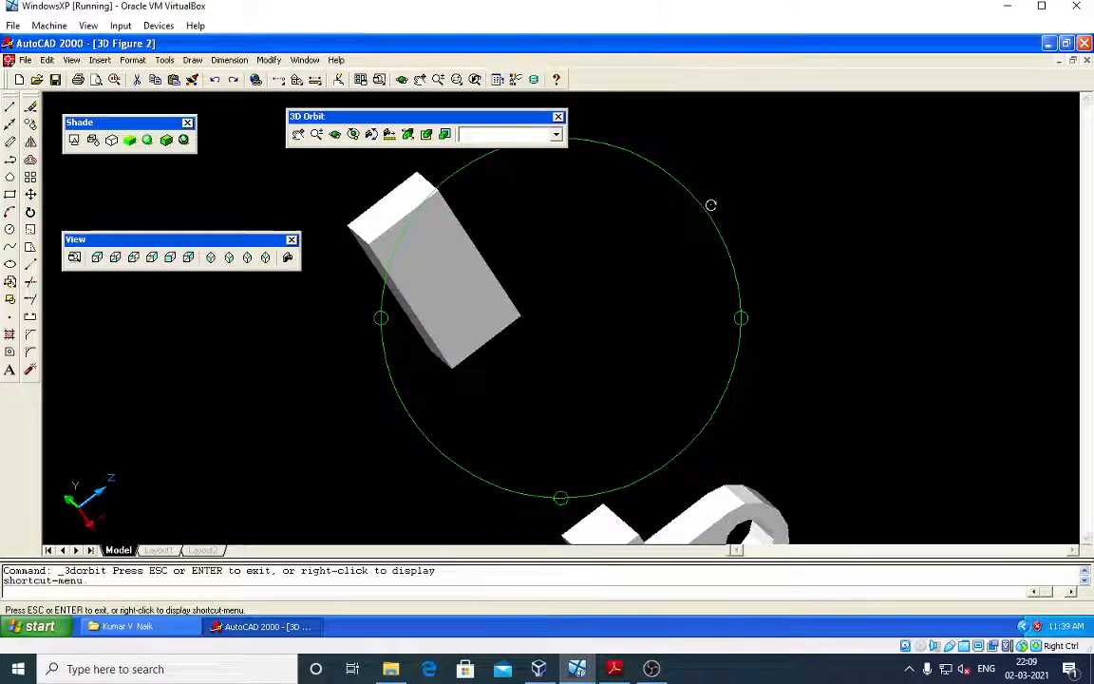
pyautogui.click(133, 257)
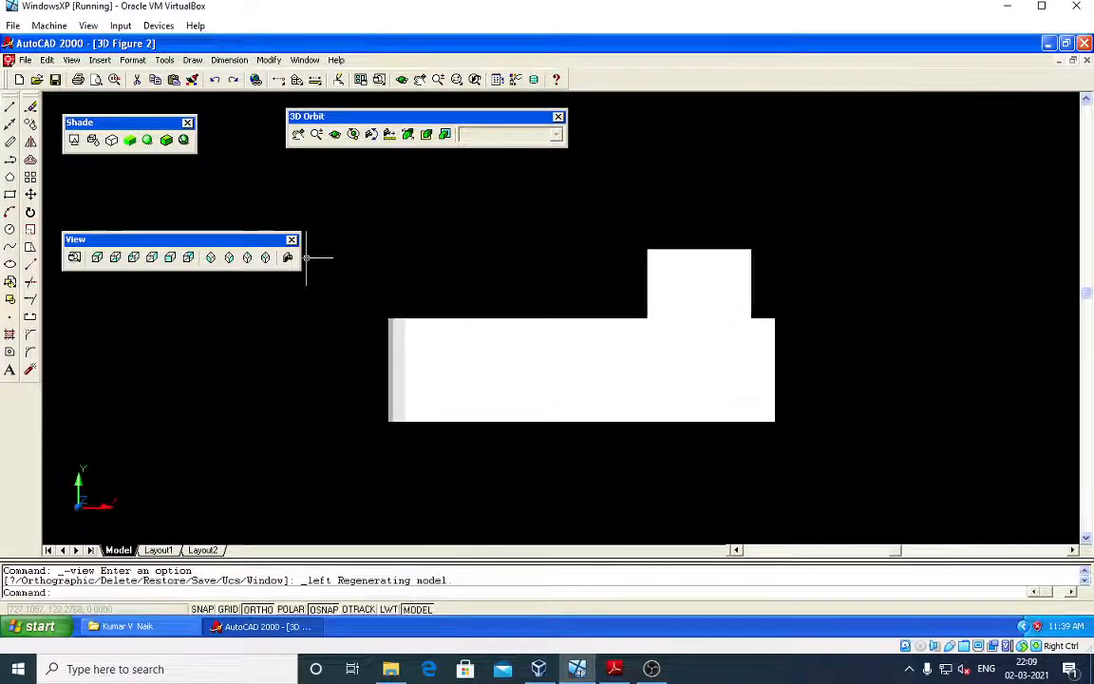
pyautogui.click(335, 133)
pyautogui.moveTo(379, 193); pyautogui.dragTo(714, 351)
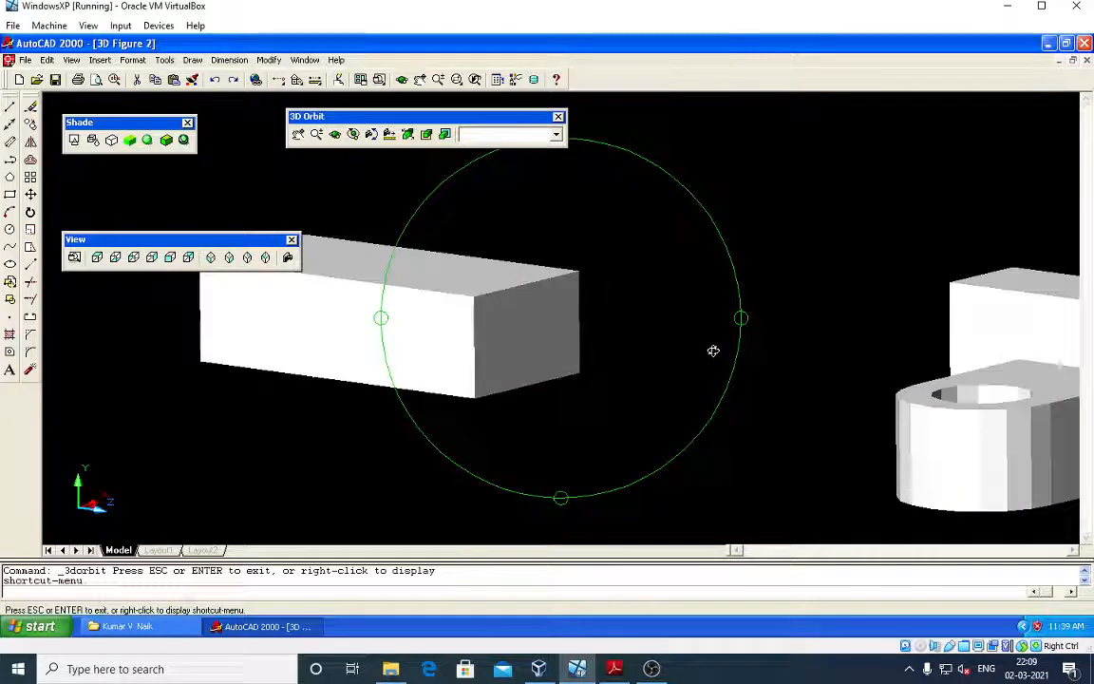
pyautogui.click(133, 257)
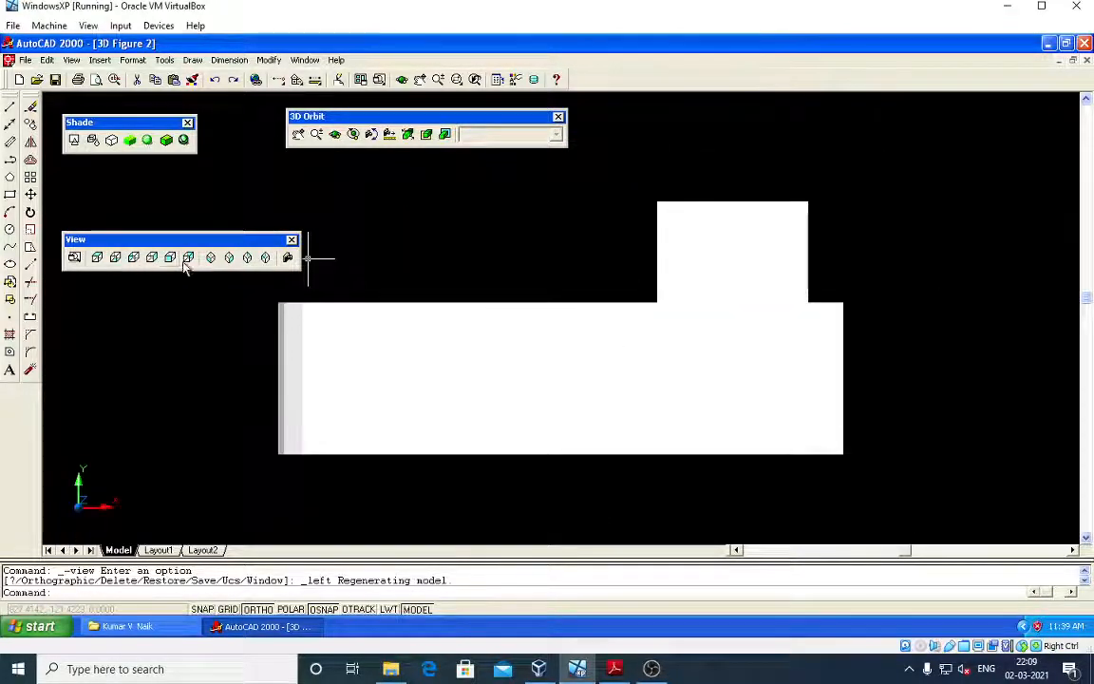
# In the front view, measure the new block's height with a linear dimension along its side edge, and discard the dimension.
pyautogui.click(172, 262)
pyautogui.scroll(-3, 684, 367)
pyautogui.moveTo(827, 371); pyautogui.dragTo(575, 343, button='middle')
pyautogui.scroll(1, 335, 149)
pyautogui.click(228, 59)
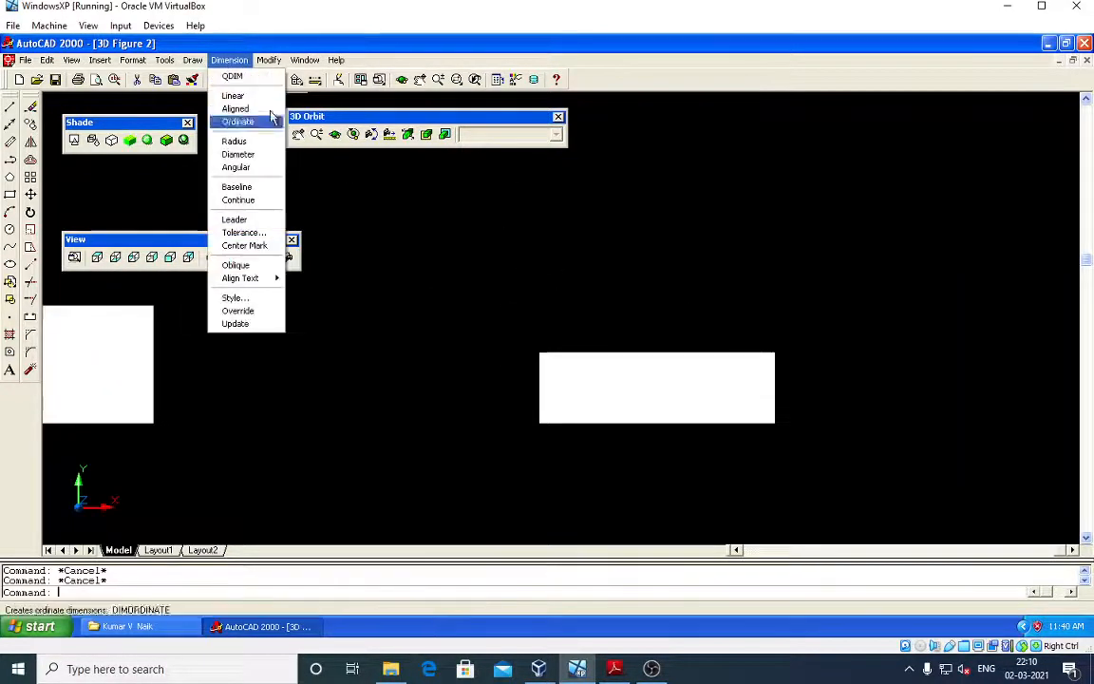
pyautogui.click(233, 96)
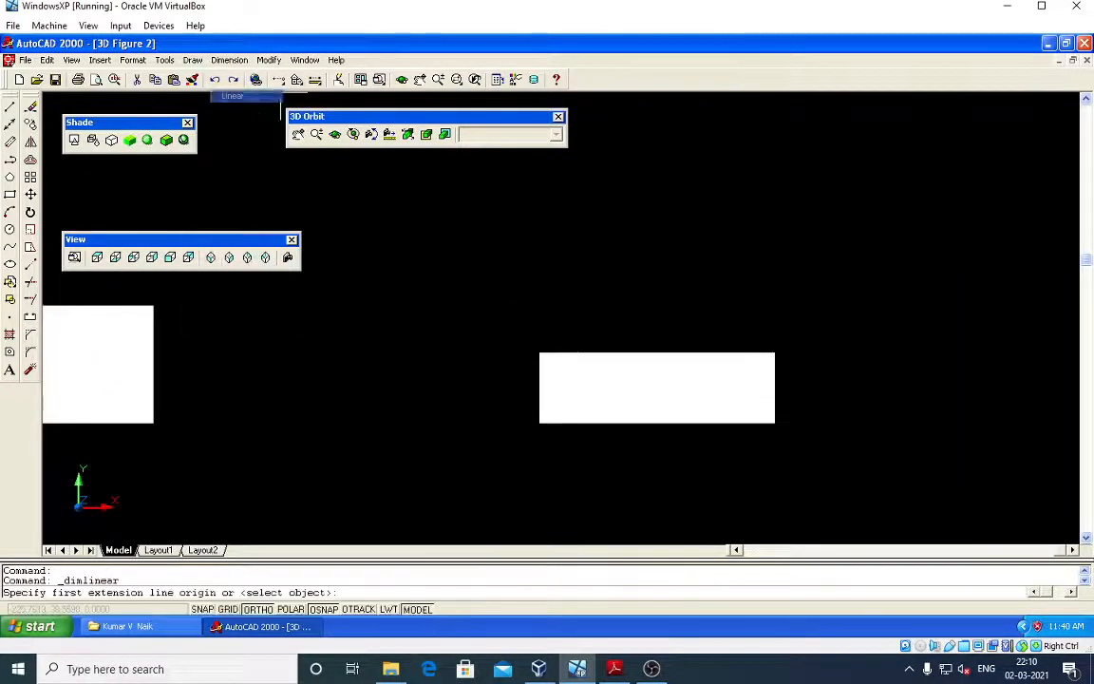
pyautogui.click(775, 352)
pyautogui.click(775, 424)
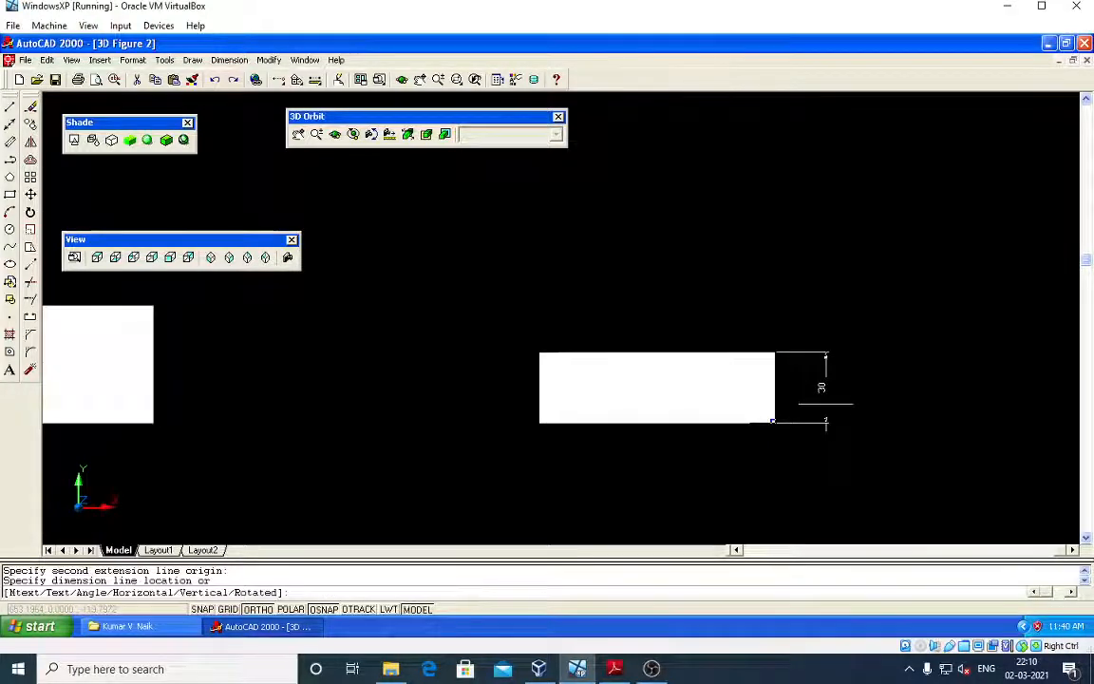
pyautogui.press('Escape')
pyautogui.press('Escape')
pyautogui.press('Escape')
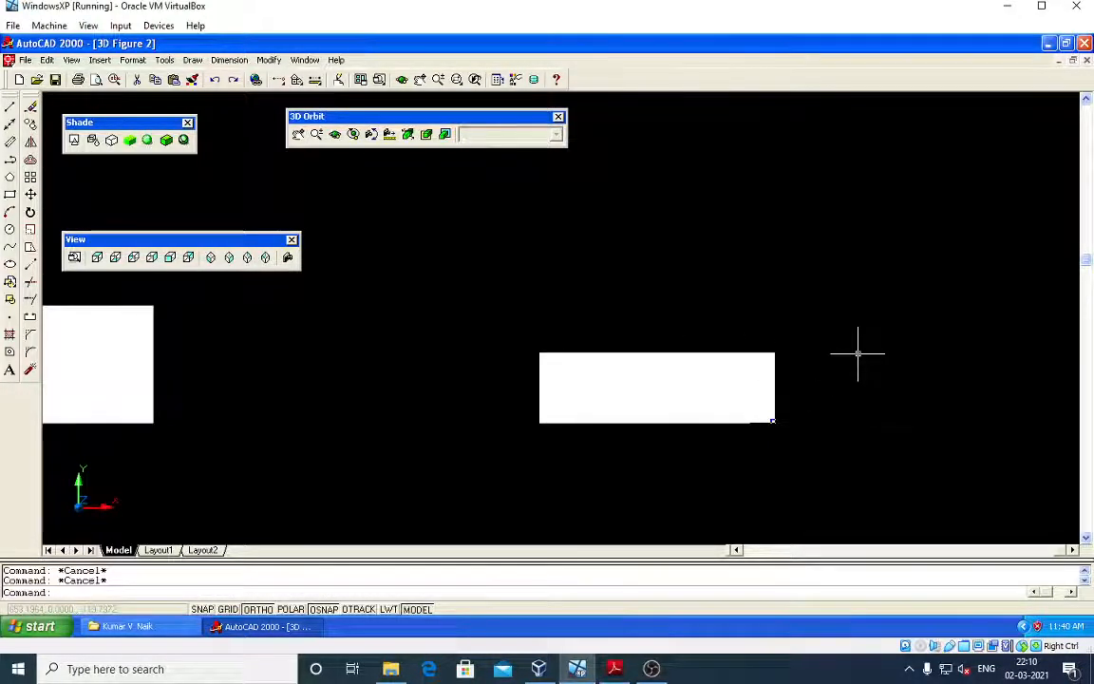
# Draw a 50 by 50 square from lines beside the new block, with its base level with the block's upper edge.
pyautogui.write('l')
pyautogui.press('Return')
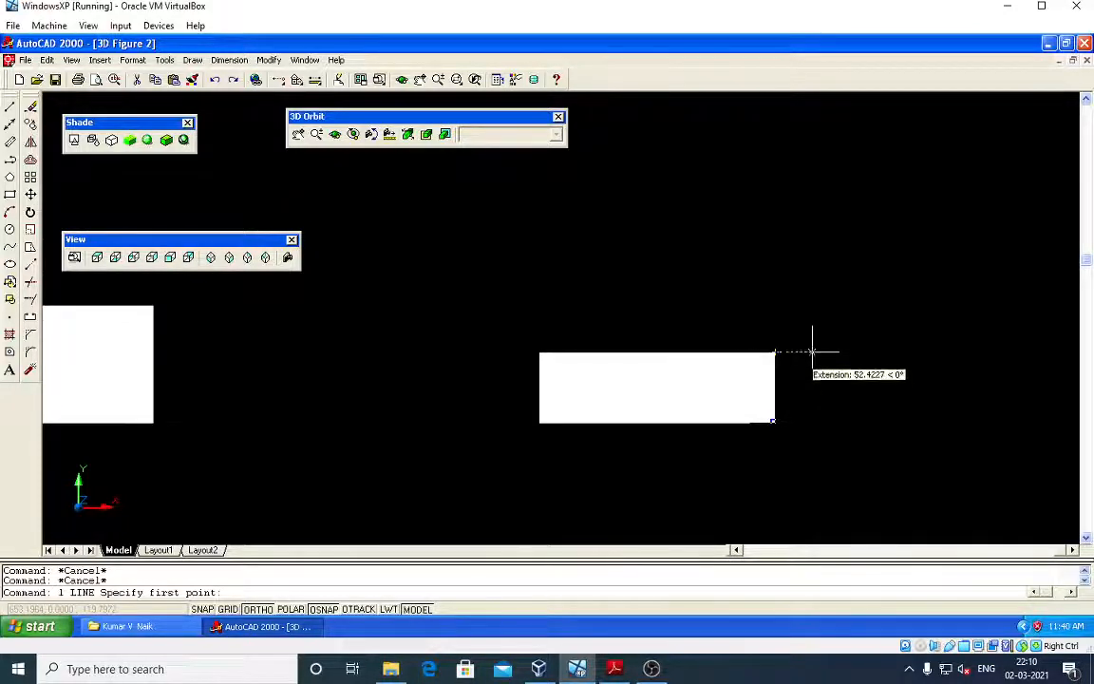
pyautogui.click(813, 352)
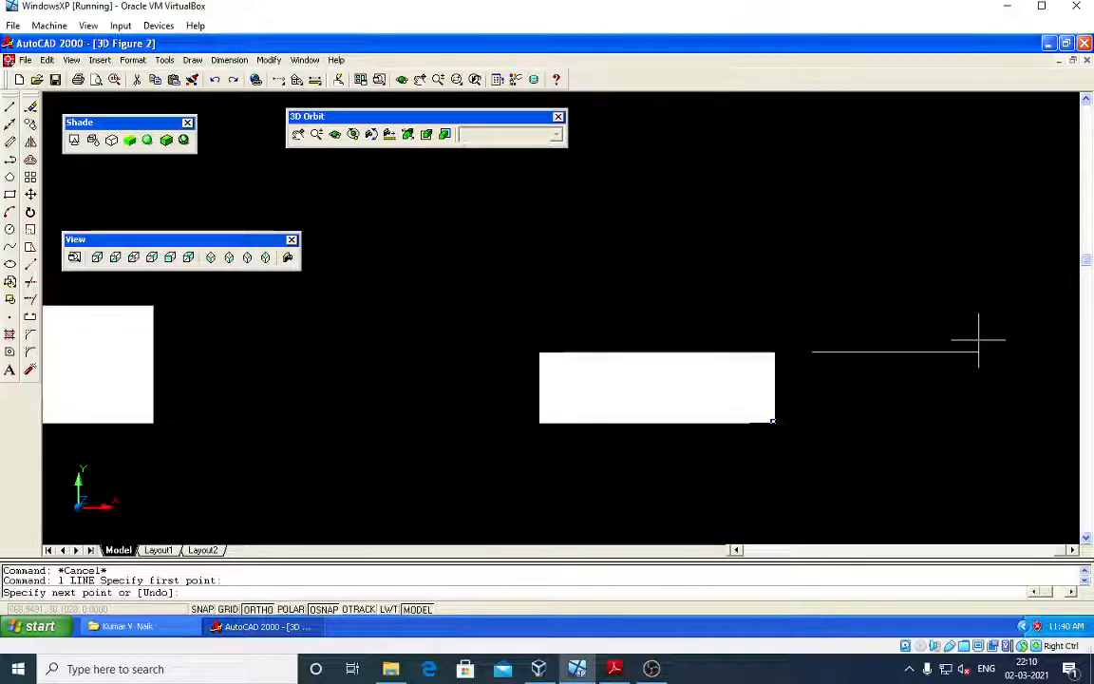
pyautogui.write('50')
pyautogui.press('Return')
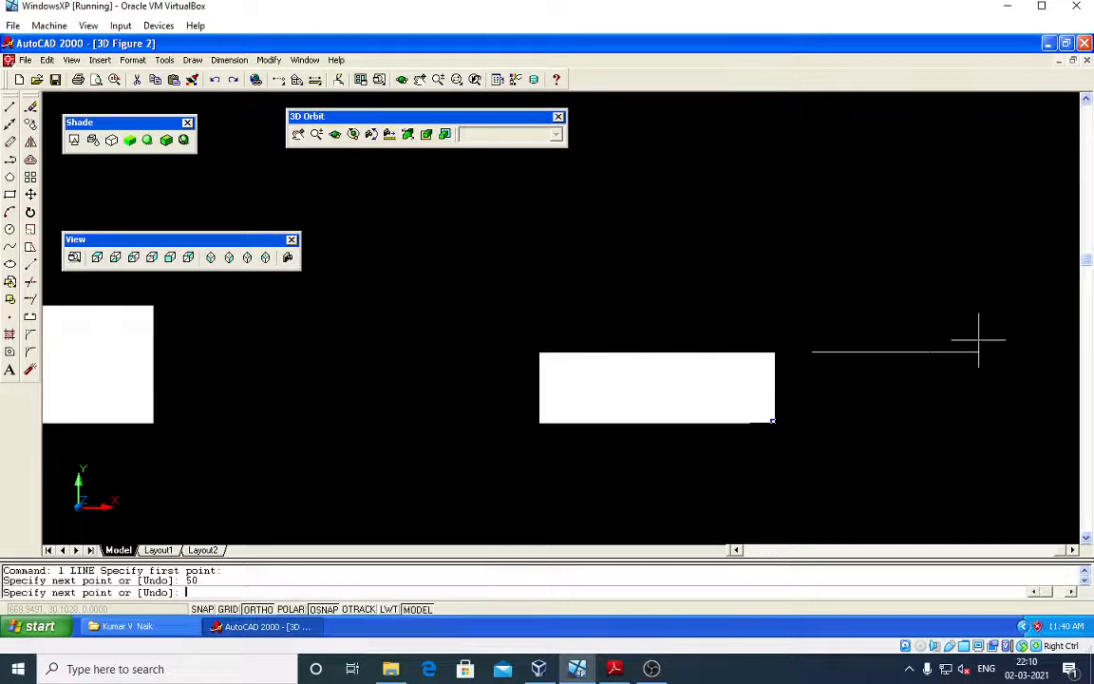
pyautogui.write('50')
pyautogui.press('Return')
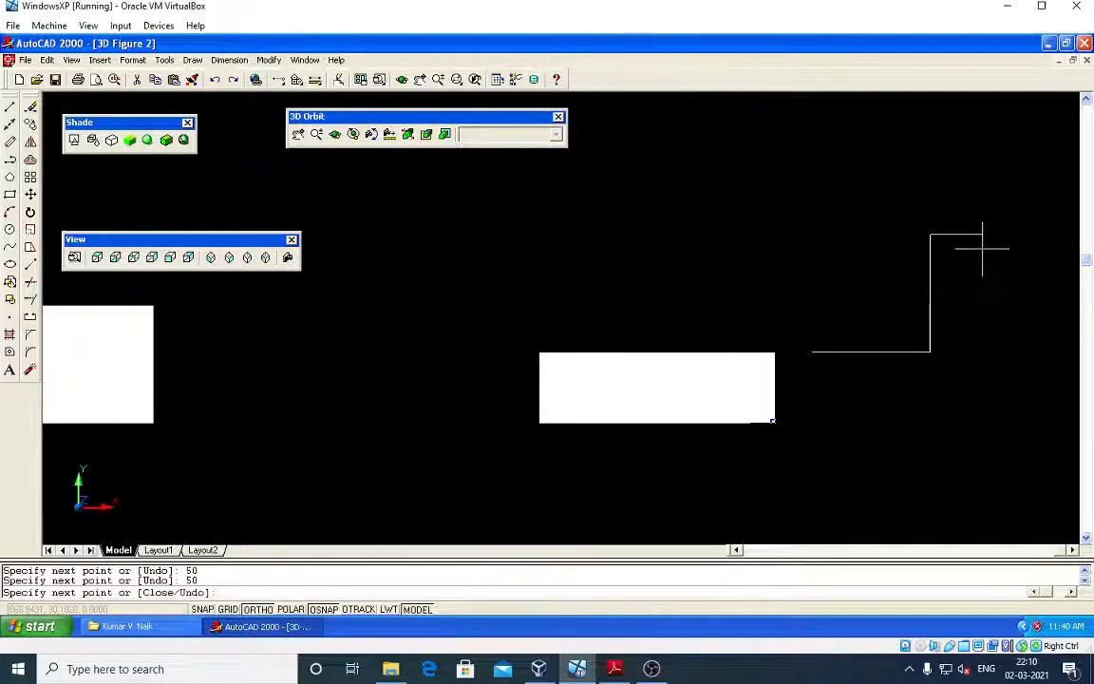
pyautogui.write('50')
pyautogui.press('Return')
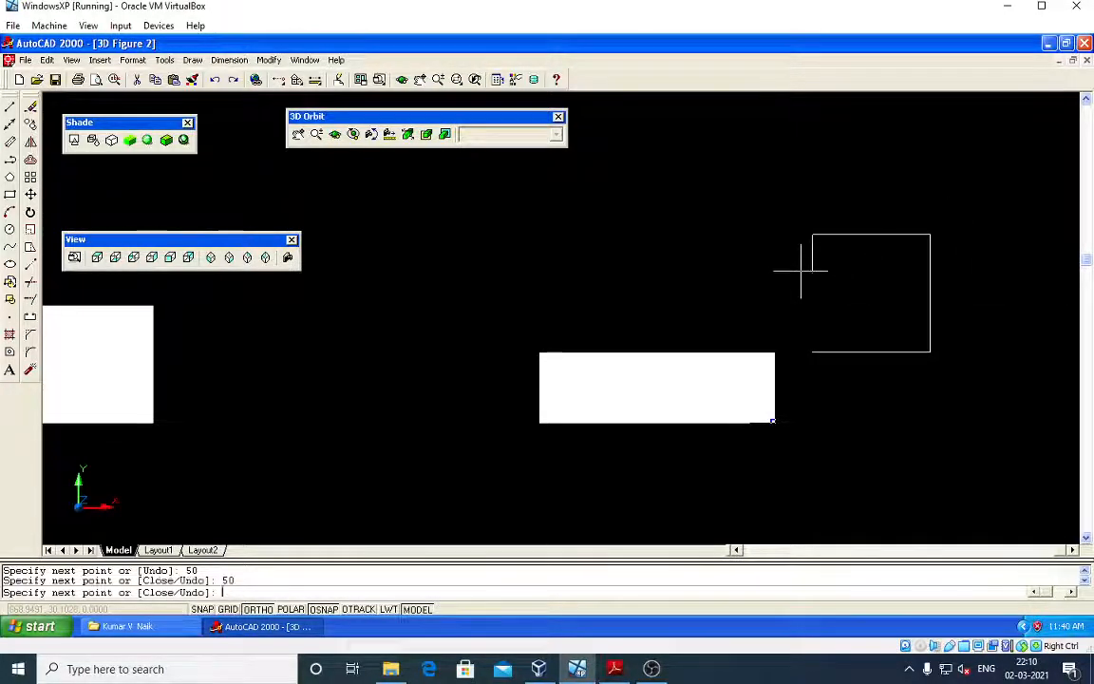
pyautogui.write('50')
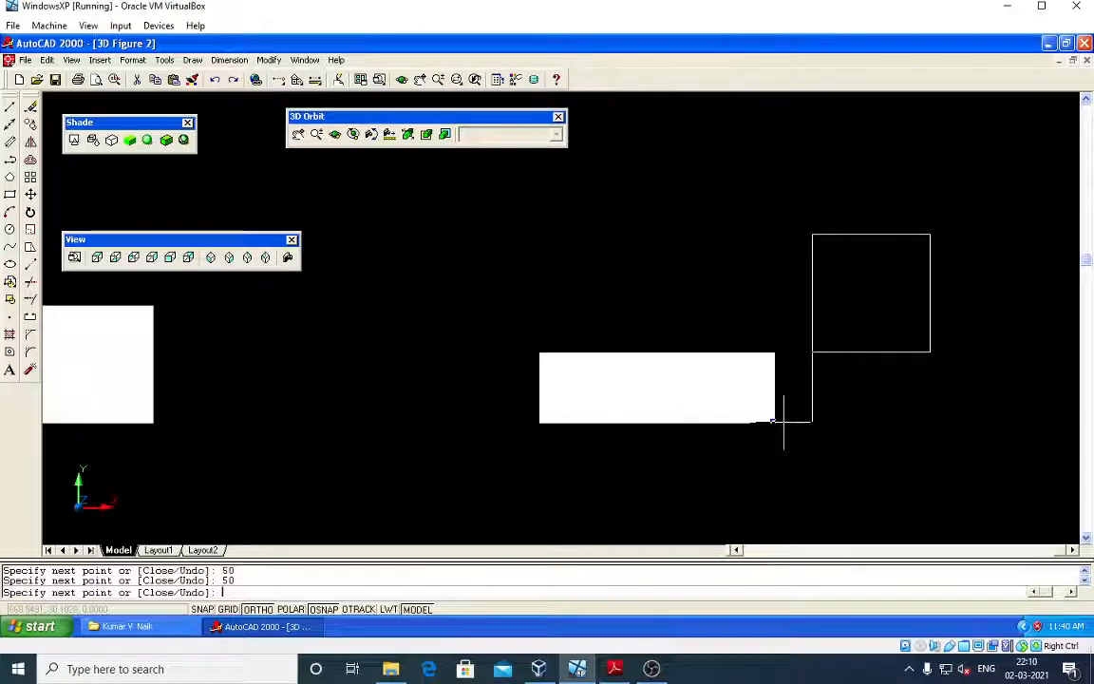
pyautogui.press('Escape')
pyautogui.press('Escape')
pyautogui.press('Escape')
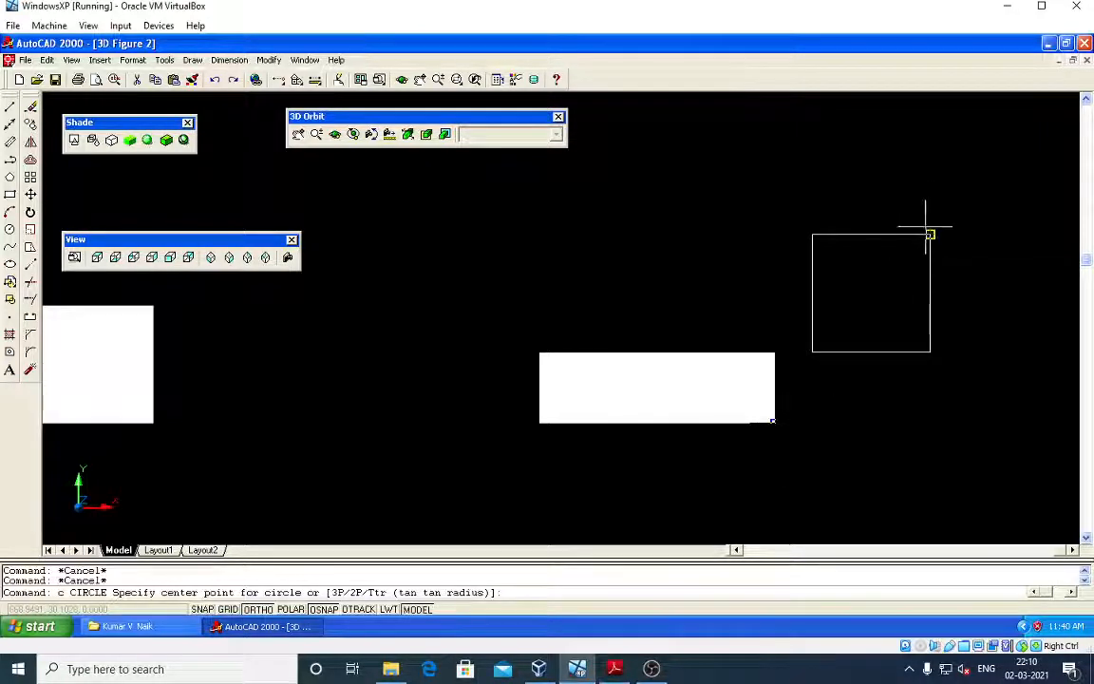
# Draw two concentric circles of radius 25 and 15 centred on the midpoint of the square's upper edge.
pyautogui.click(871, 235)
pyautogui.press('Return')
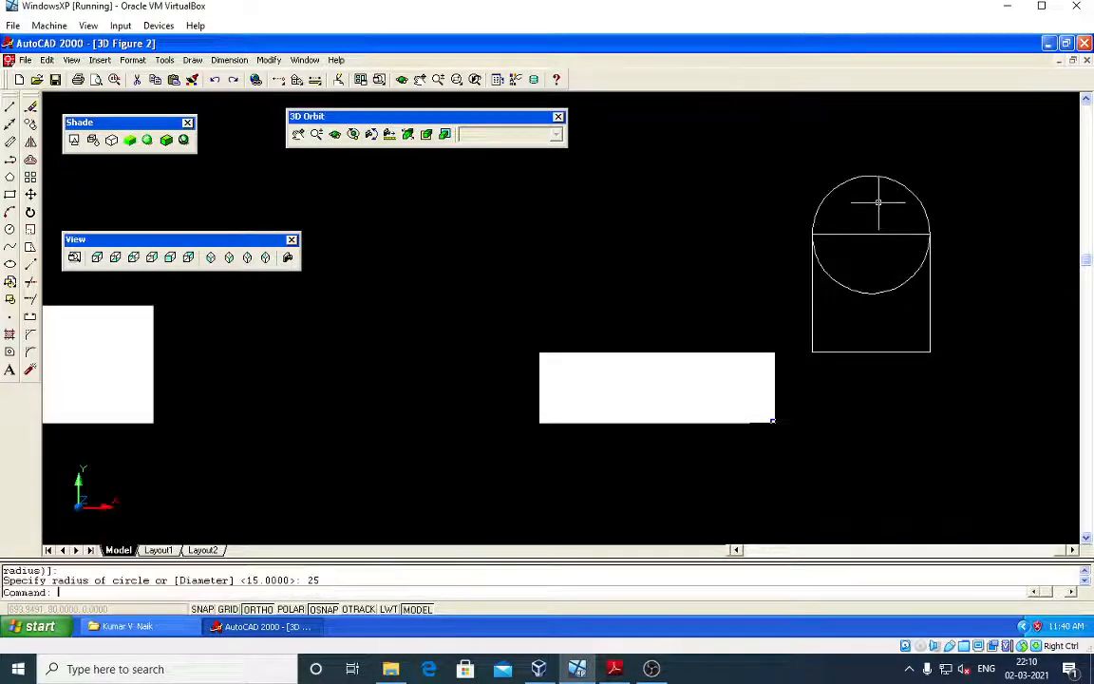
pyautogui.press('Return')
pyautogui.click(871, 235)
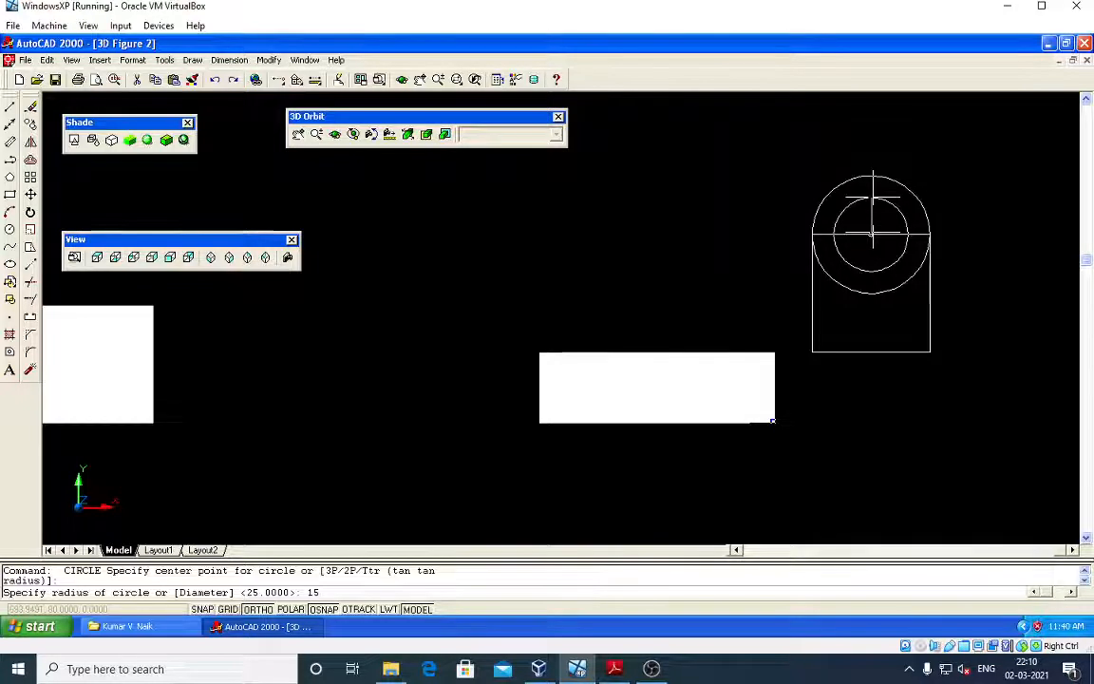
pyautogui.press('Return')
pyautogui.press('Escape')
pyautogui.press('Escape')
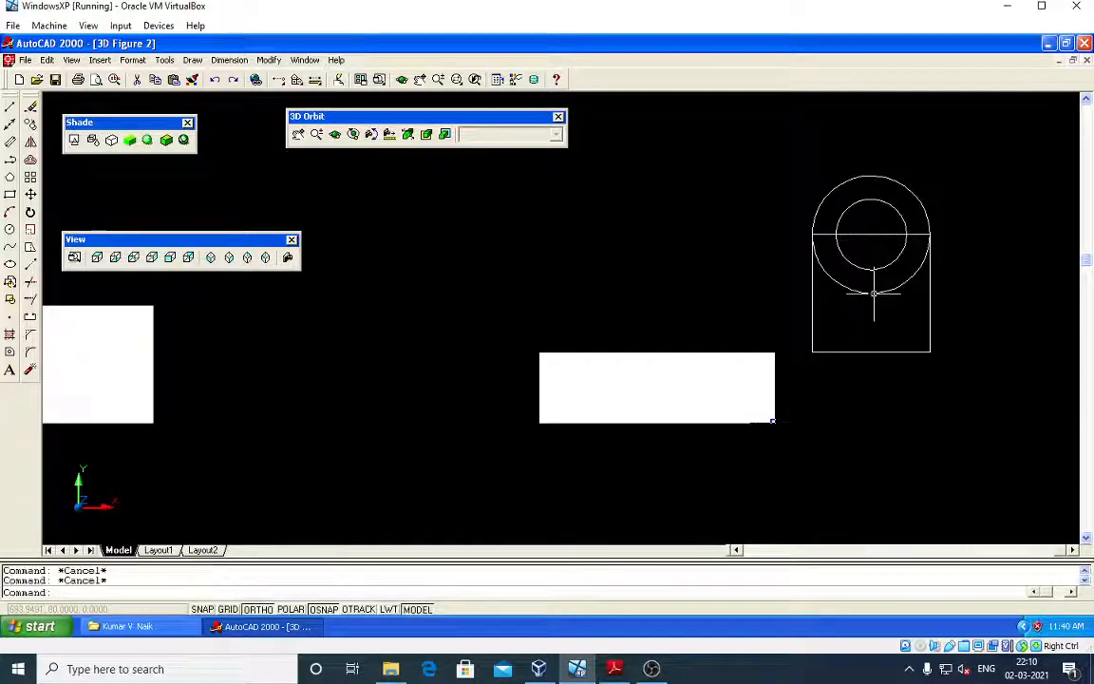
# Trim away the lower half of the radius 25 circle inside the square.
pyautogui.write('tr')
pyautogui.press('Return')
pyautogui.press('Return')
pyautogui.click(874, 290)
pyautogui.press('Escape')
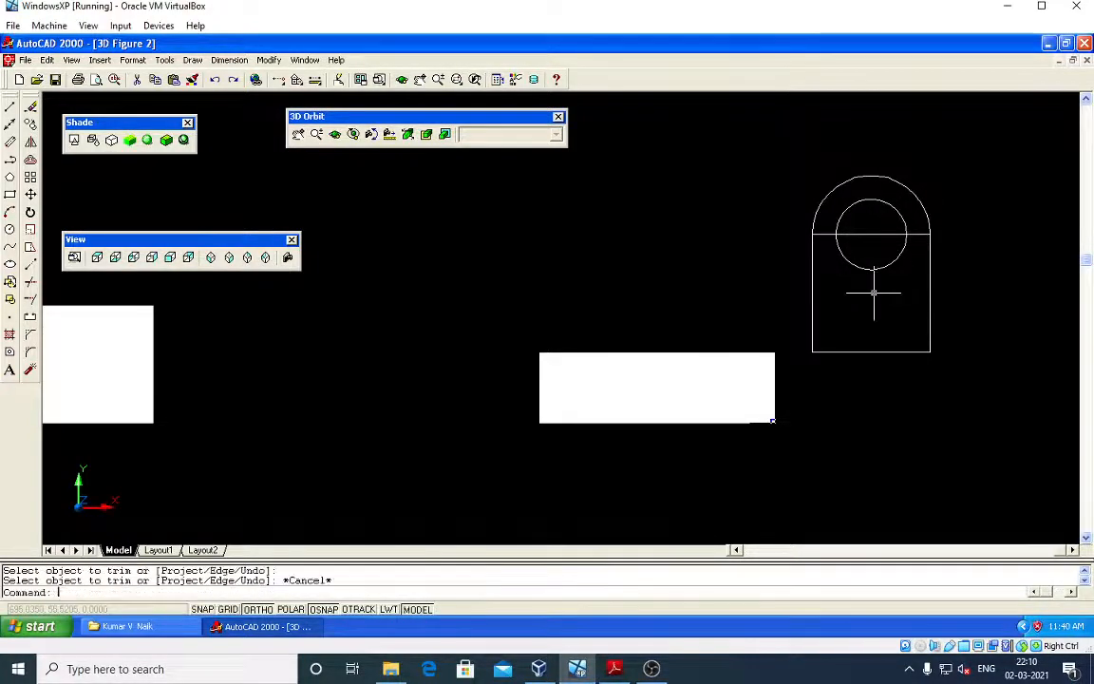
pyautogui.press('Escape')
pyautogui.press('Escape')
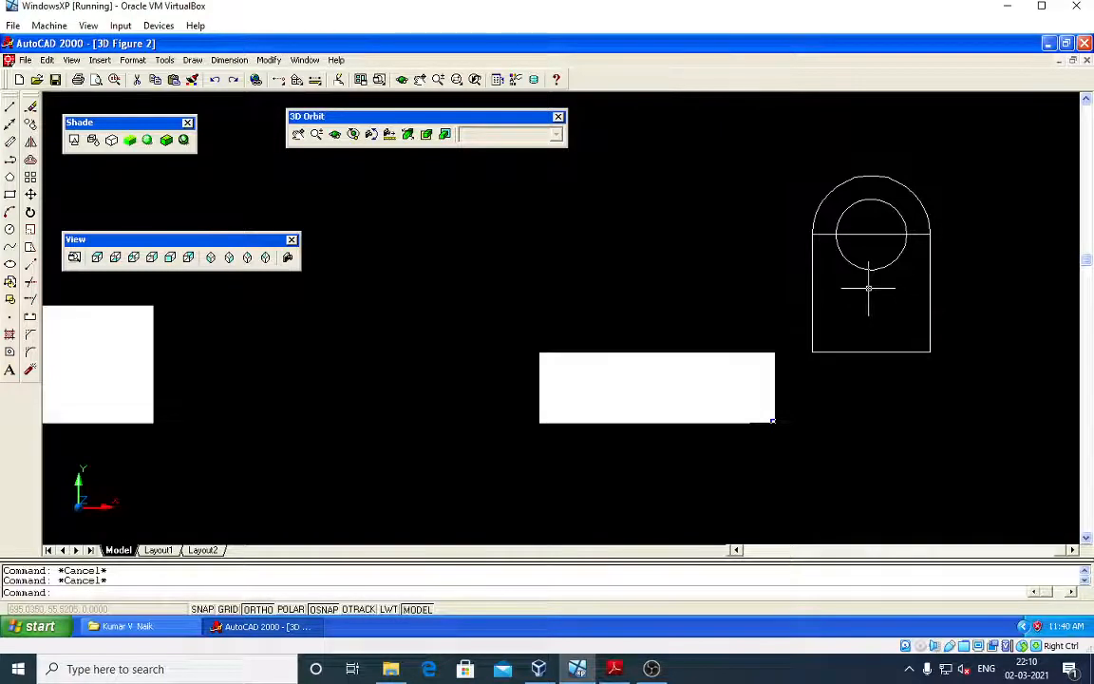
# Erase the square's upper edge line that crosses the radius 15 circle.
pyautogui.click(868, 233)
pyautogui.click(867, 238)
pyautogui.write('e')
pyautogui.press('Return')
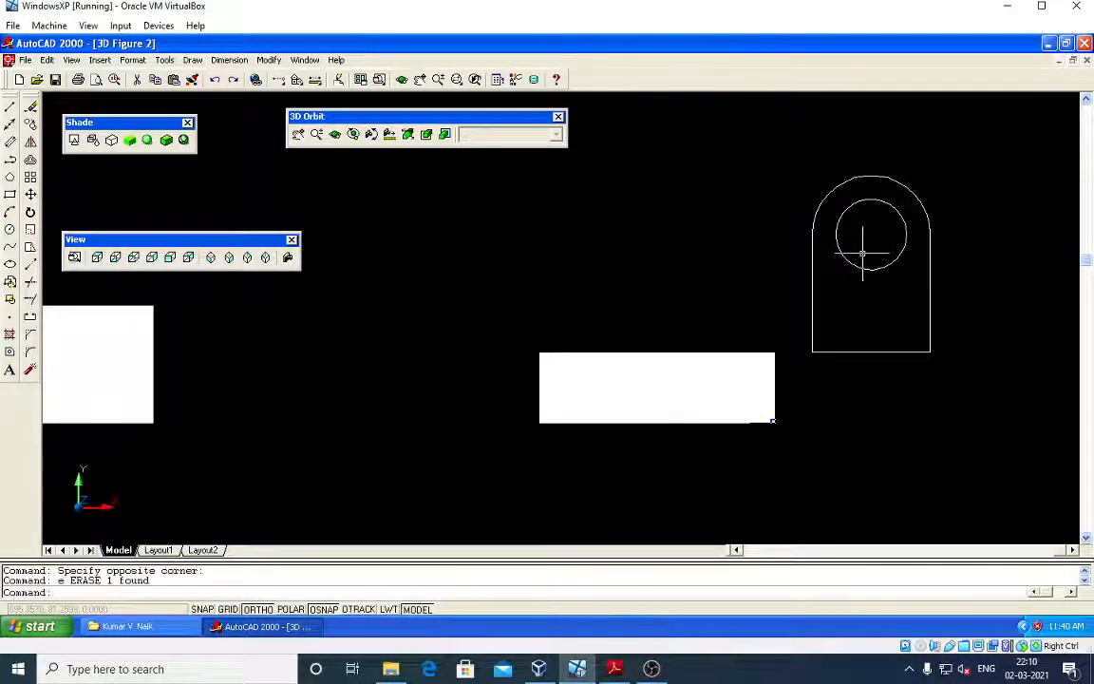
pyautogui.press('Escape')
pyautogui.press('Escape')
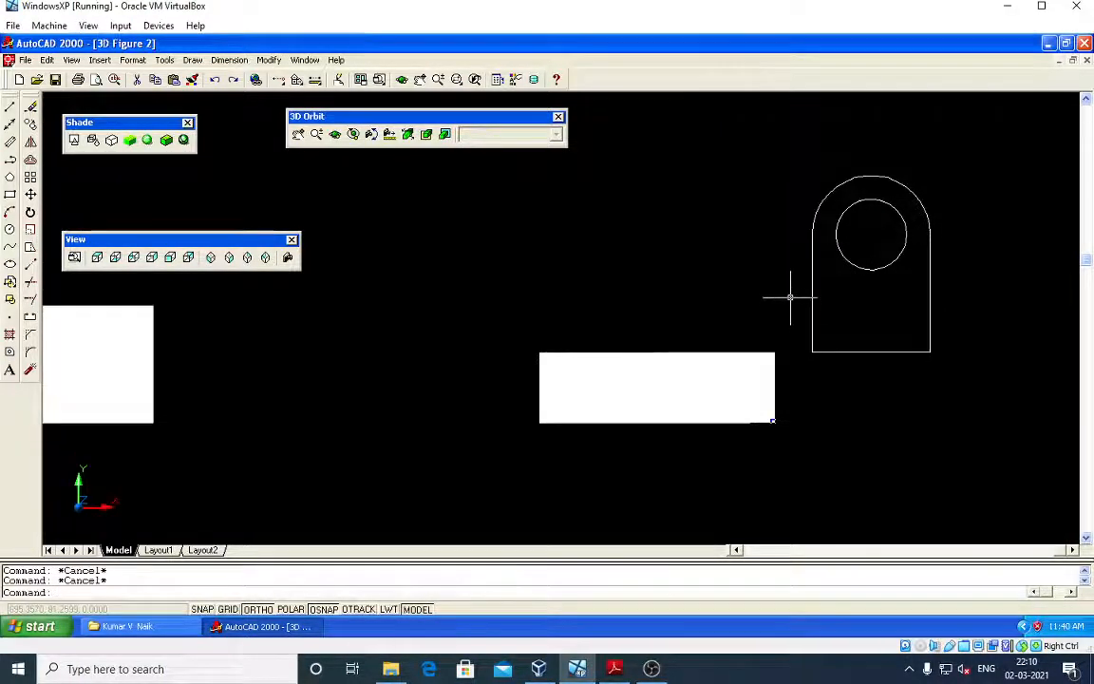
# Convert the round-topped outline and the inner circle into regions.
pyautogui.write('reg')
pyautogui.press('Return')
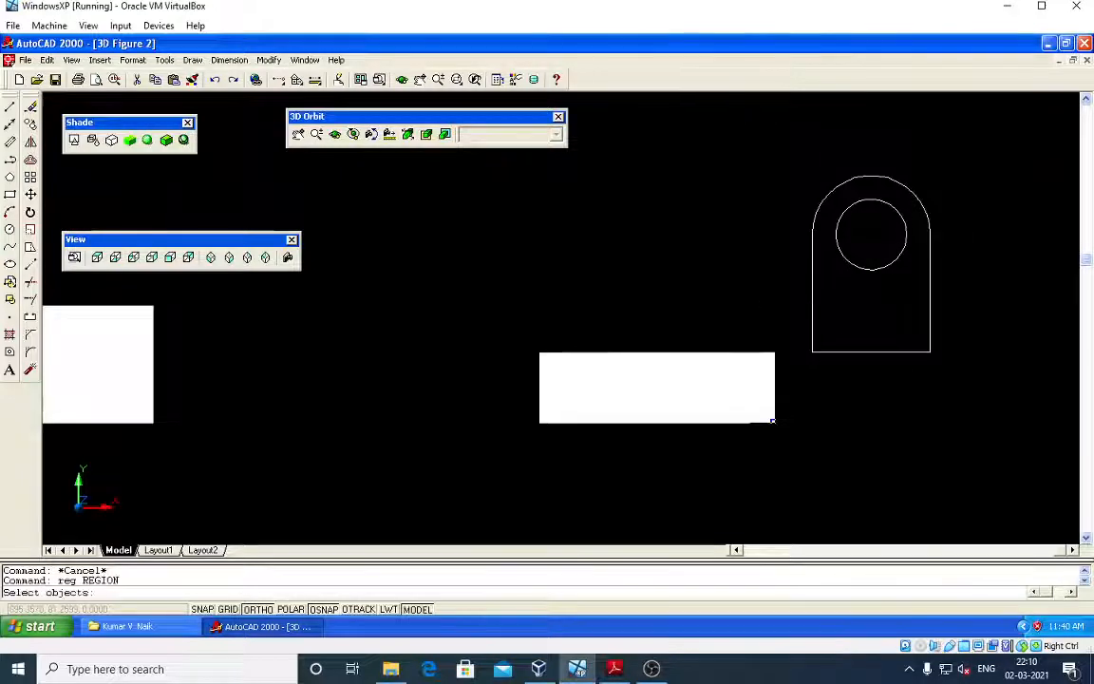
pyautogui.click(935, 357)
pyautogui.click(803, 167)
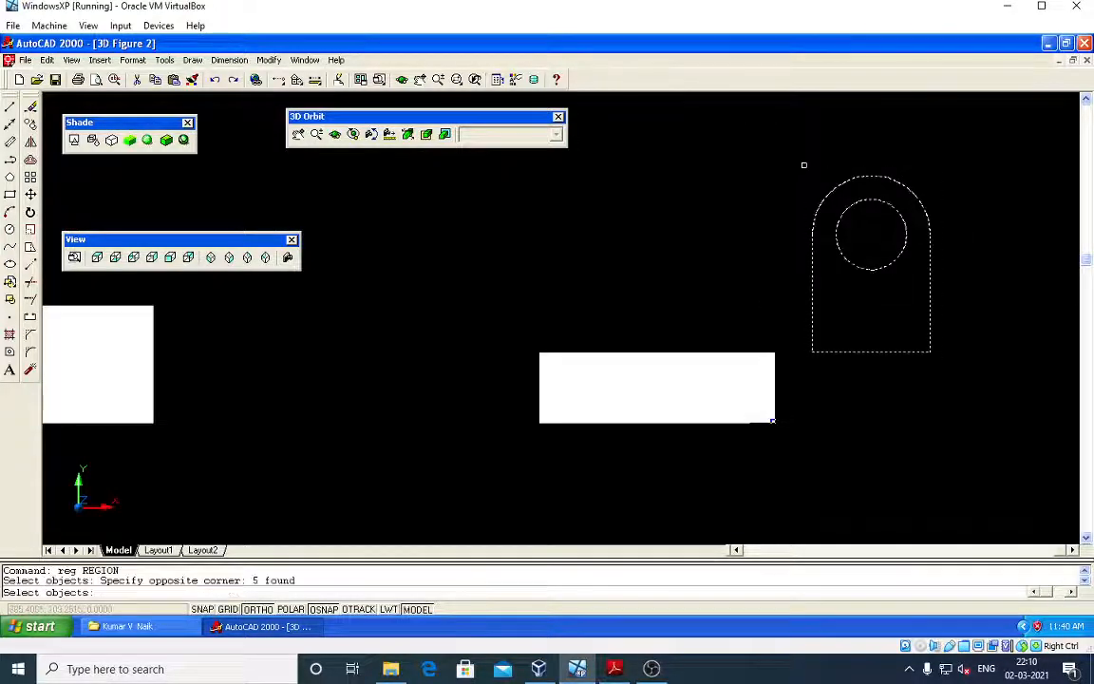
pyautogui.press('Return')
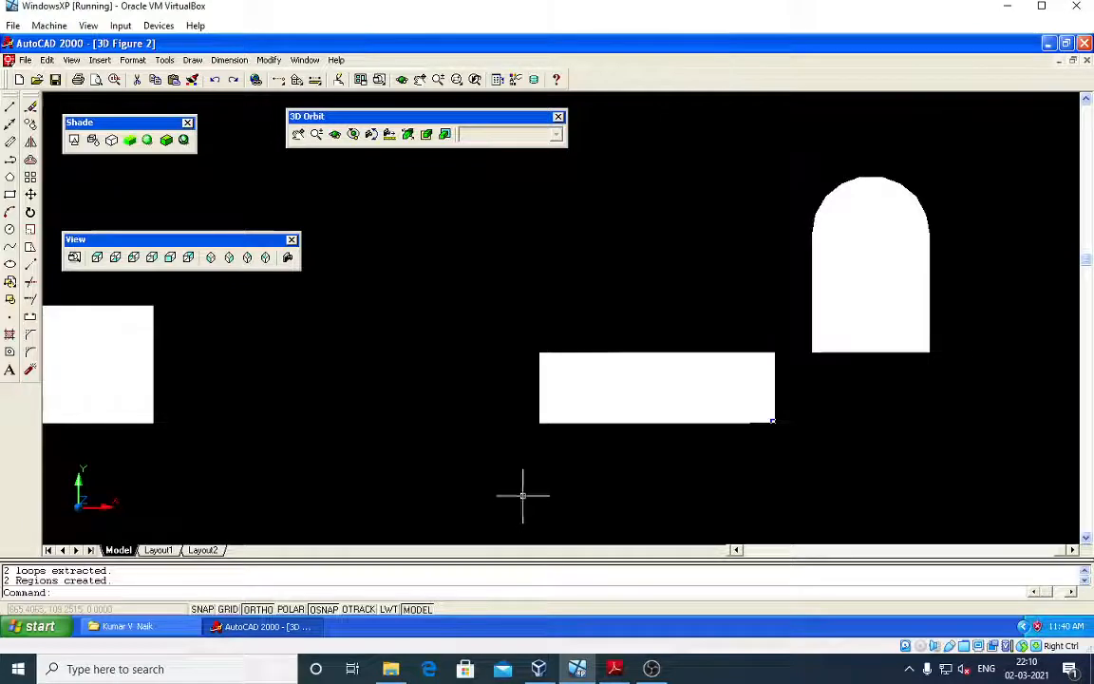
# Extrude both regions to a height of 30 with a taper angle of 0, checking Fig 1 in the syllabus PDF for the thickness.
pyautogui.write('ext')
pyautogui.press('Return')
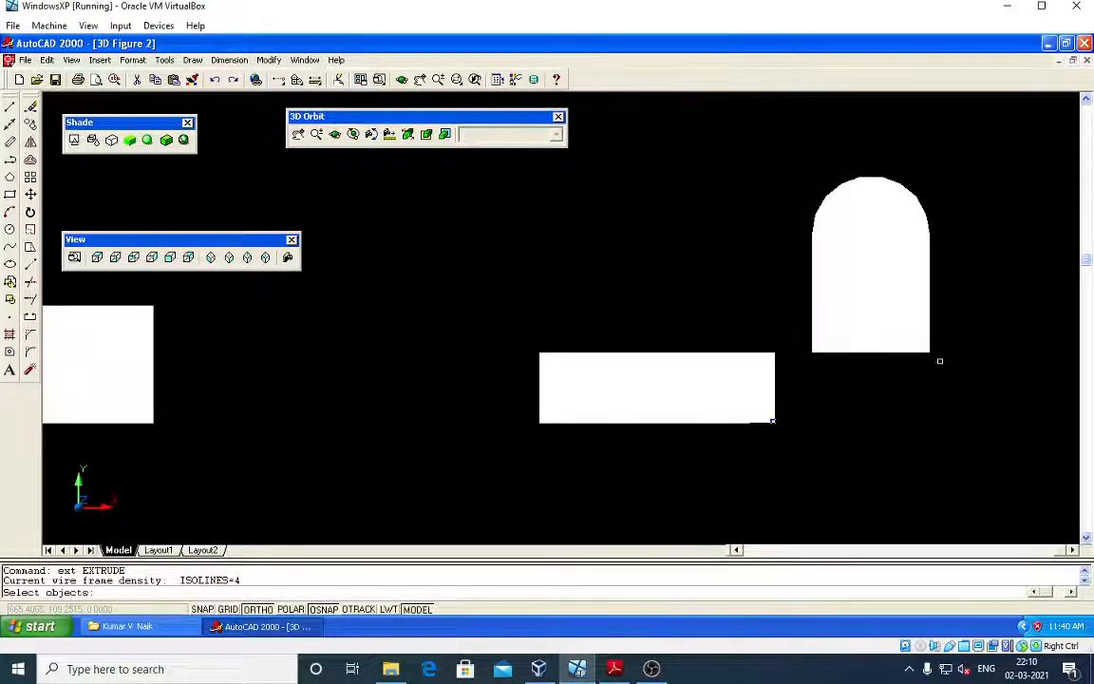
pyautogui.click(941, 363)
pyautogui.click(808, 141)
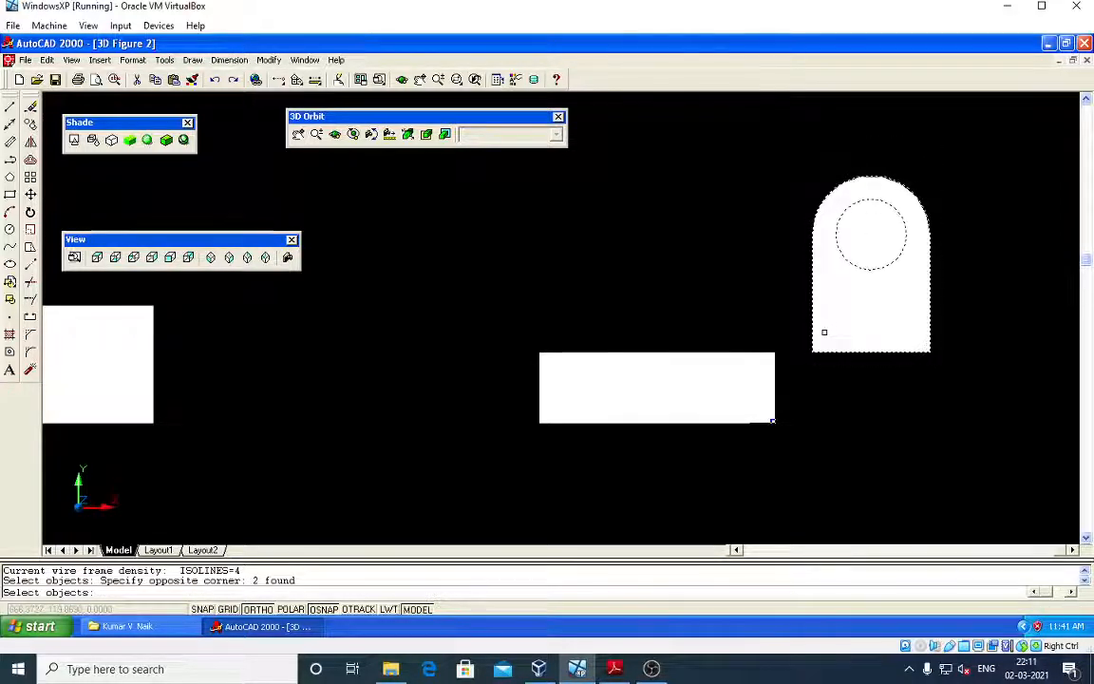
pyautogui.press('Return')
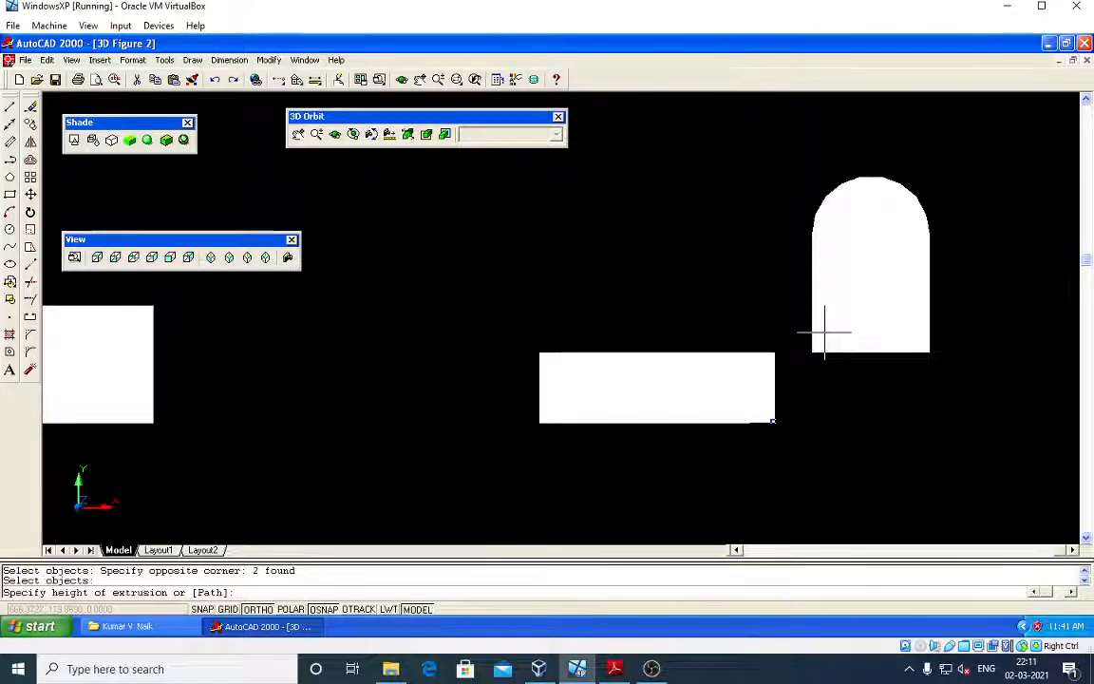
pyautogui.click(613, 669)
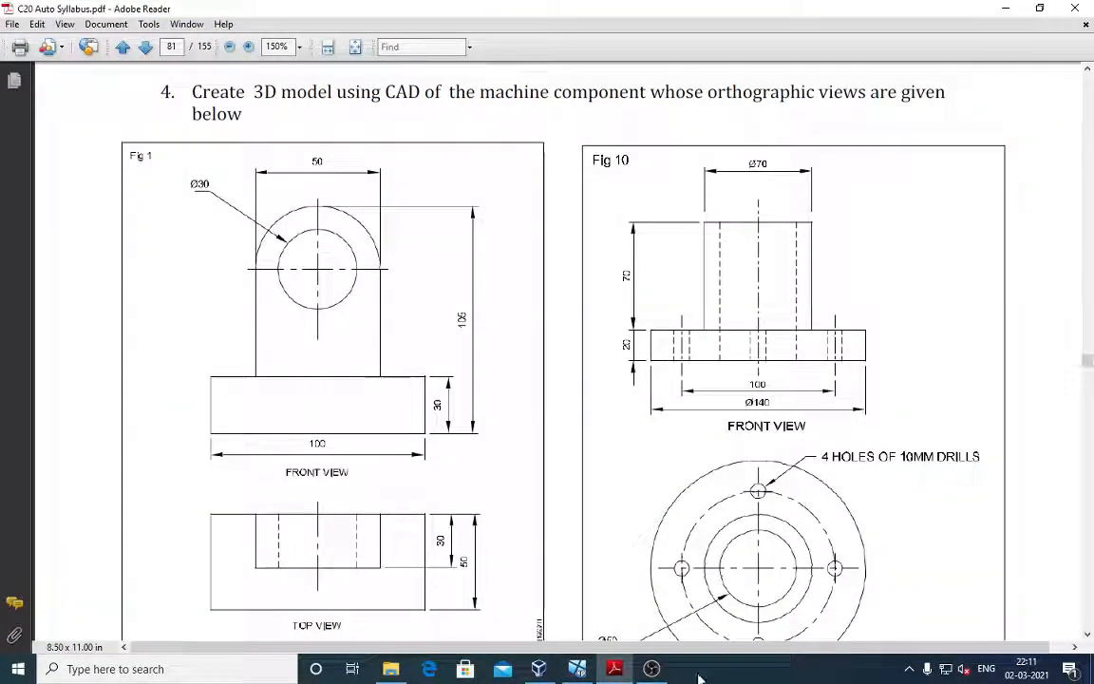
pyautogui.click(577, 669)
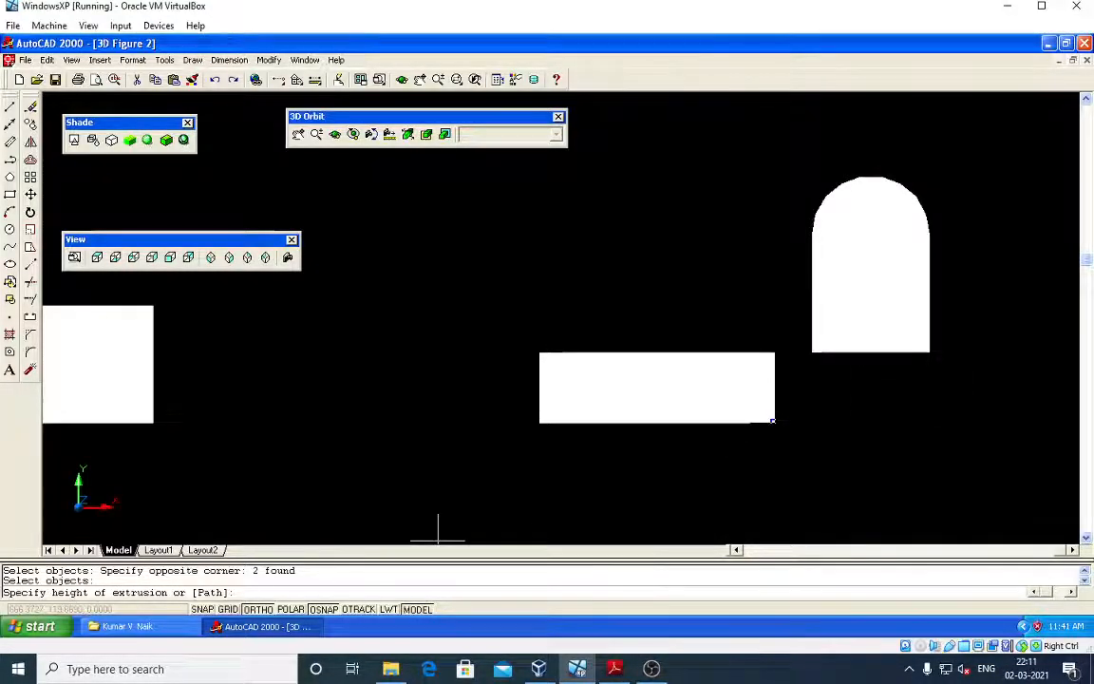
pyautogui.press('Return')
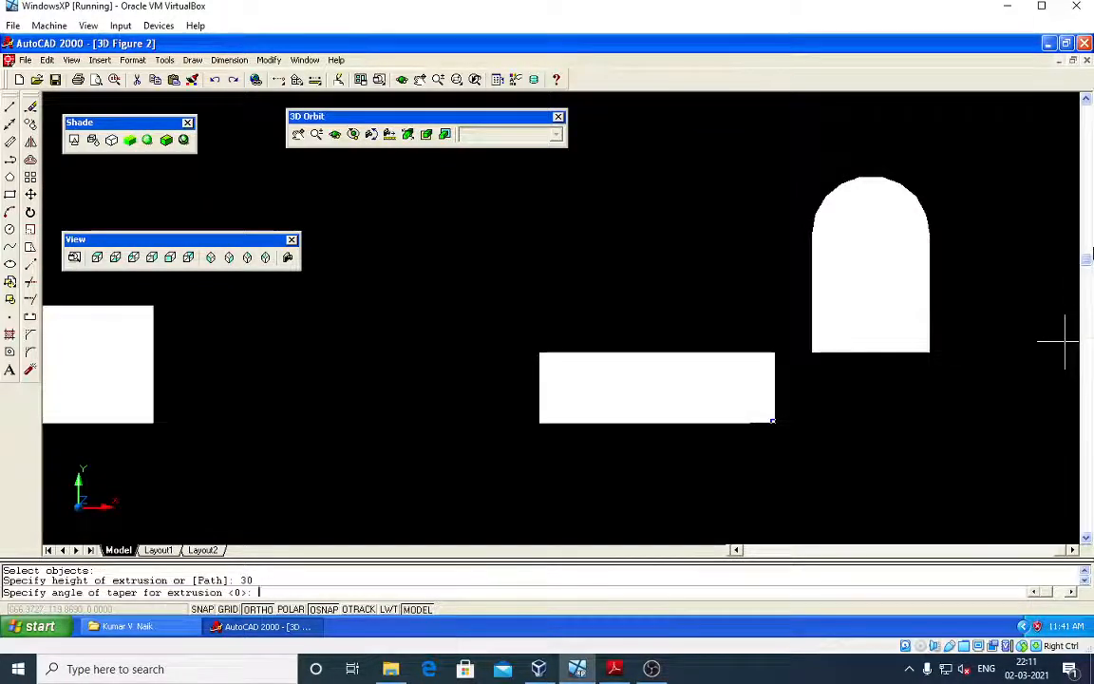
pyautogui.press('Return')
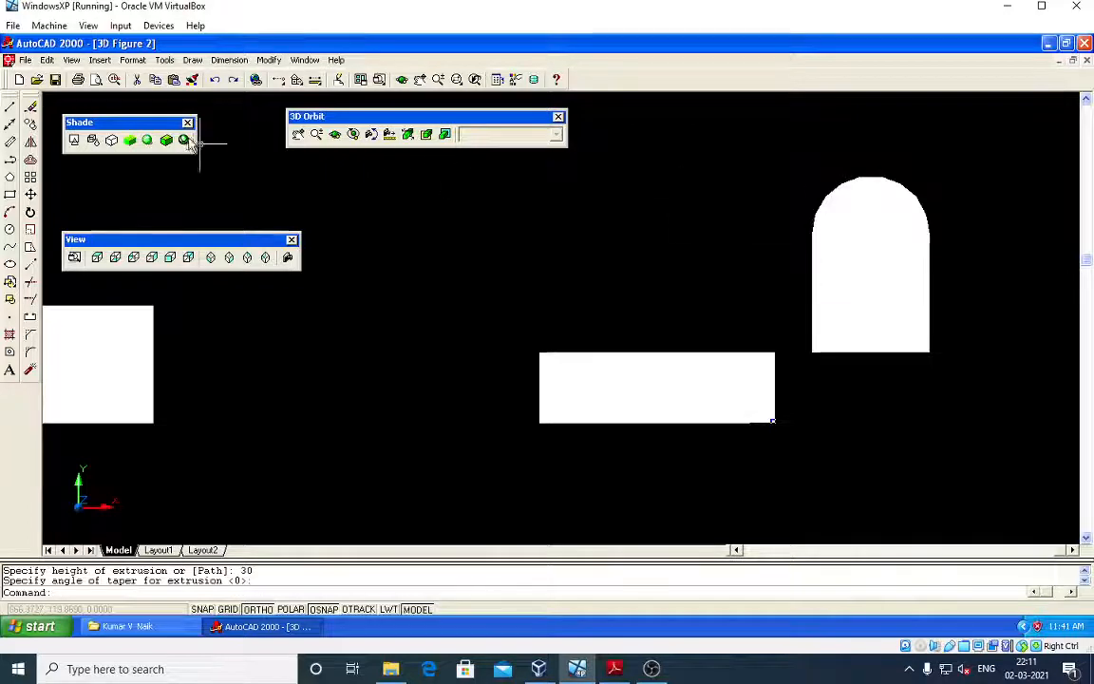
# Inspect the extruded round-topped upright and the block by orbiting around them and in the back view.
pyautogui.click(335, 134)
pyautogui.moveTo(782, 317); pyautogui.dragTo(760, 326)
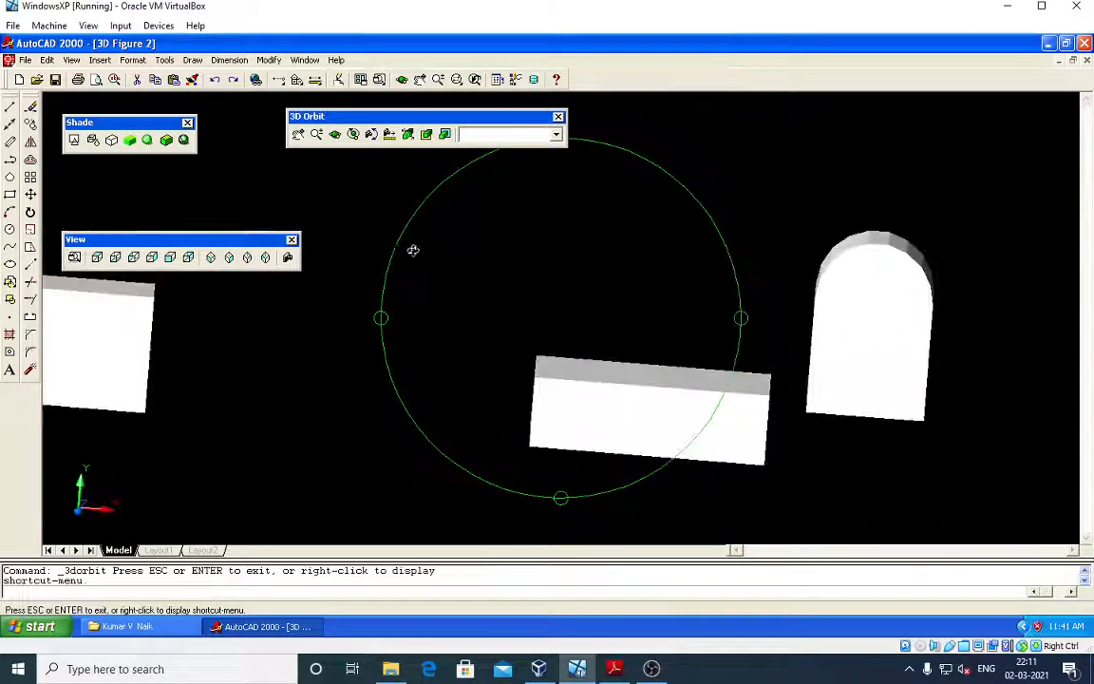
pyautogui.click(189, 256)
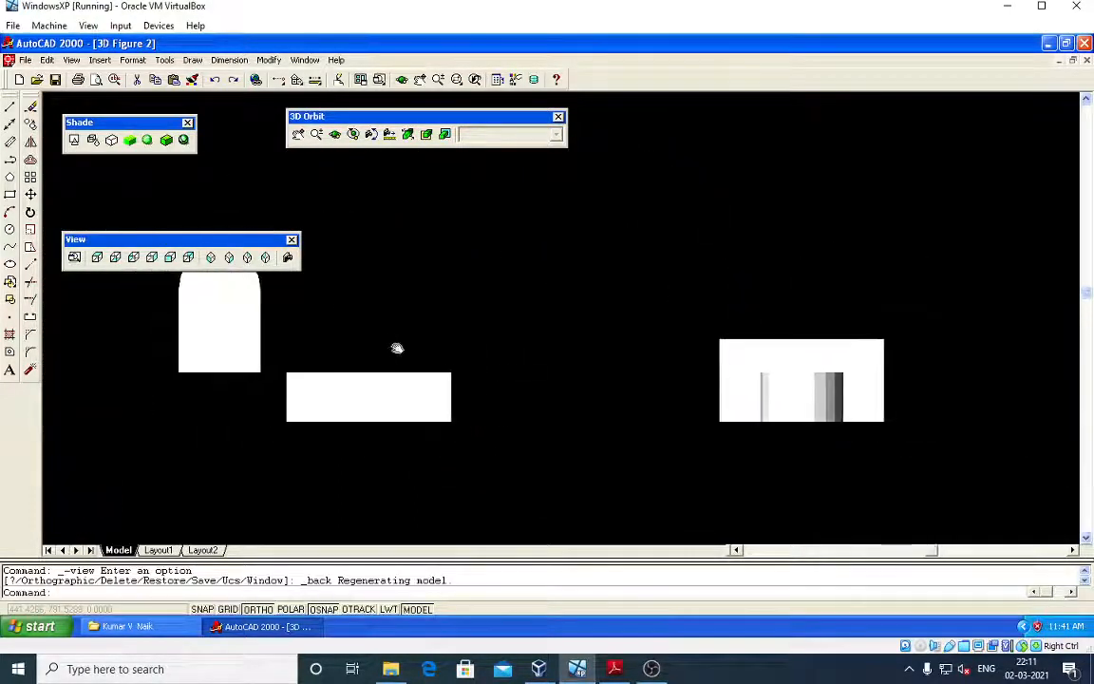
pyautogui.moveTo(395, 350); pyautogui.dragTo(543, 320, button='middle')
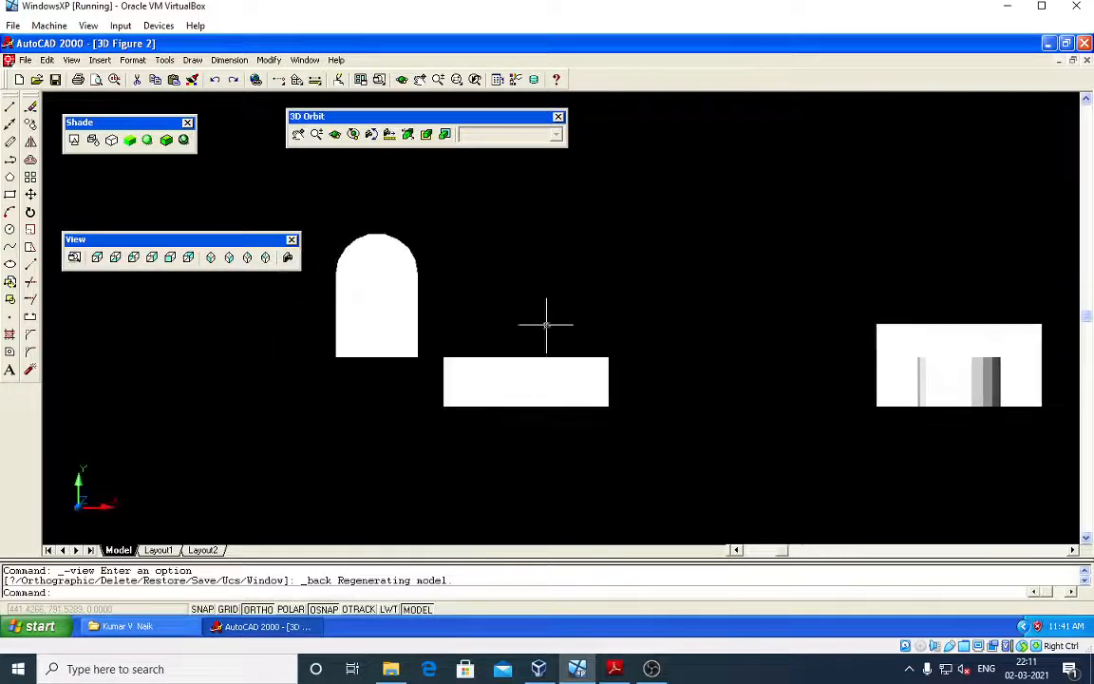
pyautogui.click(335, 134)
pyautogui.moveTo(508, 322); pyautogui.dragTo(392, 271)
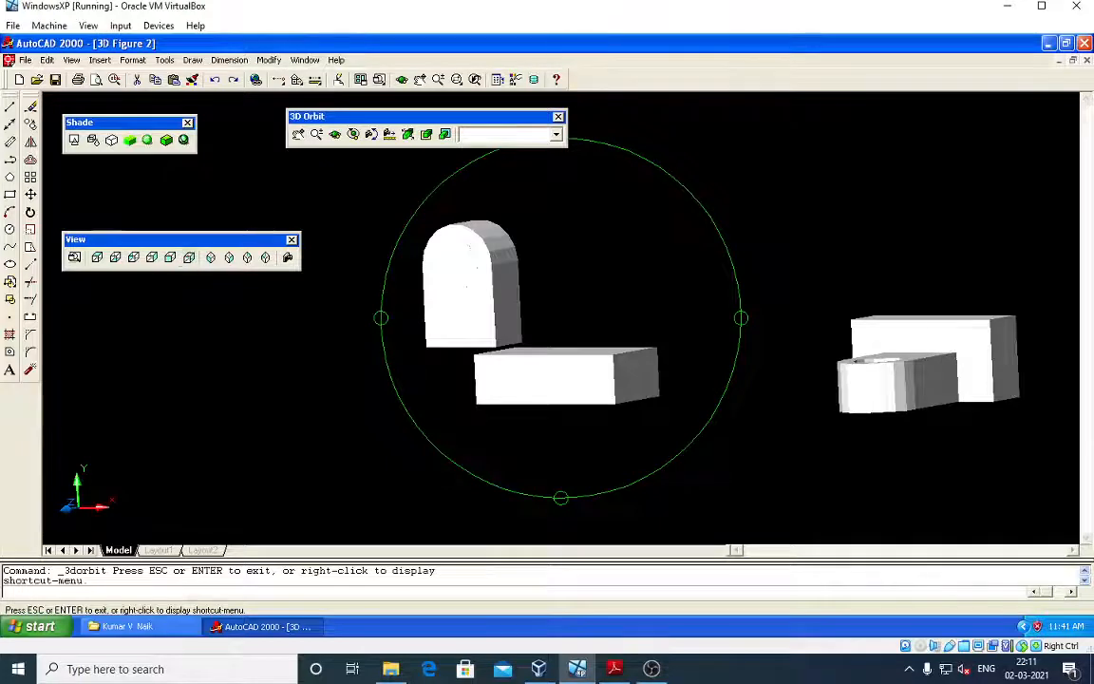
pyautogui.click(188, 257)
pyautogui.scroll(-2, 245, 281)
pyautogui.moveTo(237, 337); pyautogui.dragTo(701, 407, button='middle')
pyautogui.press('Escape')
pyautogui.press('Escape')
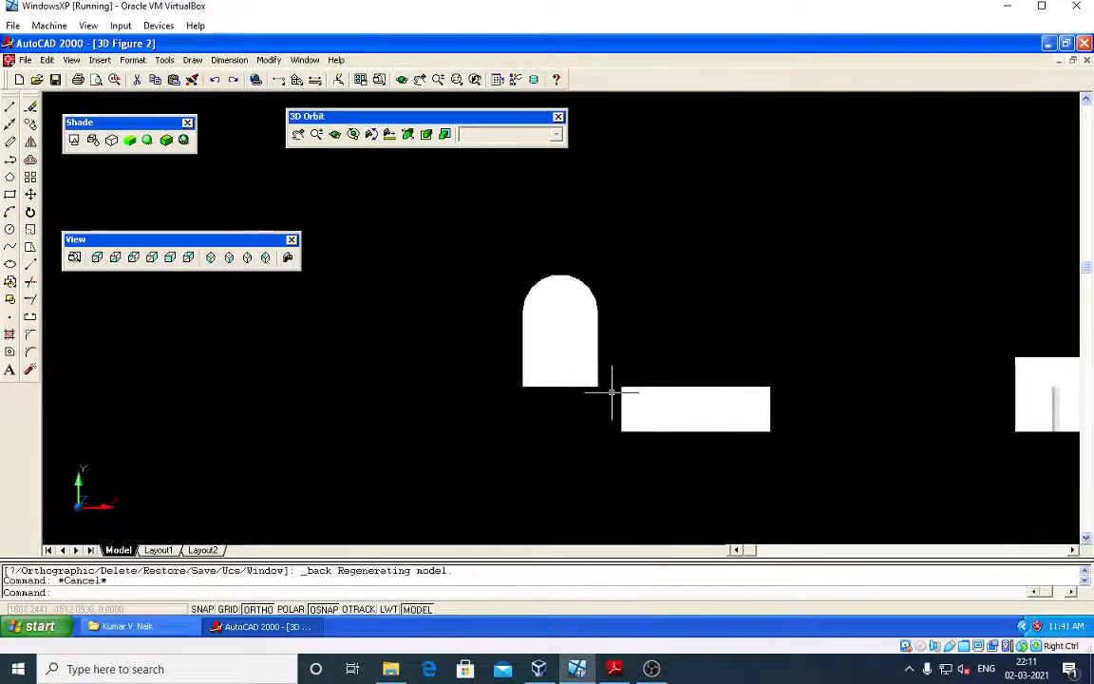
pyautogui.click(609, 400)
pyautogui.click(540, 268)
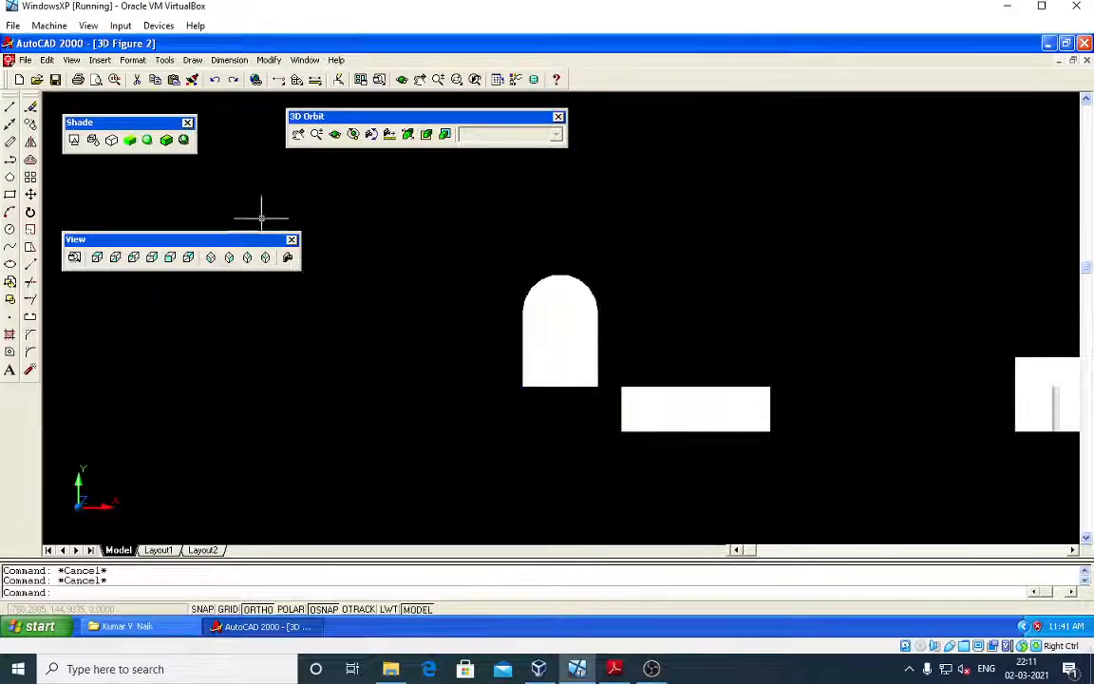
# Subtract the inner cylinder from the round-topped upright to cut the through hole.
pyautogui.click(334, 134)
pyautogui.moveTo(646, 320); pyautogui.dragTo(594, 334)
pyautogui.press('Escape')
pyautogui.press('Escape')
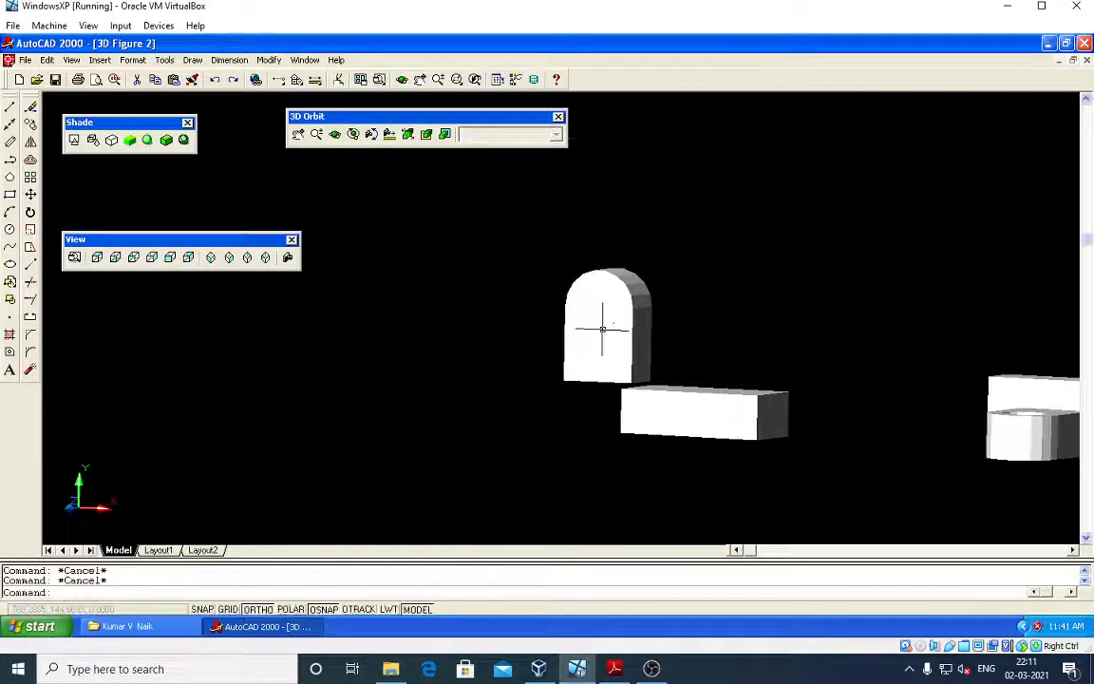
pyautogui.write('su')
pyautogui.press('Return')
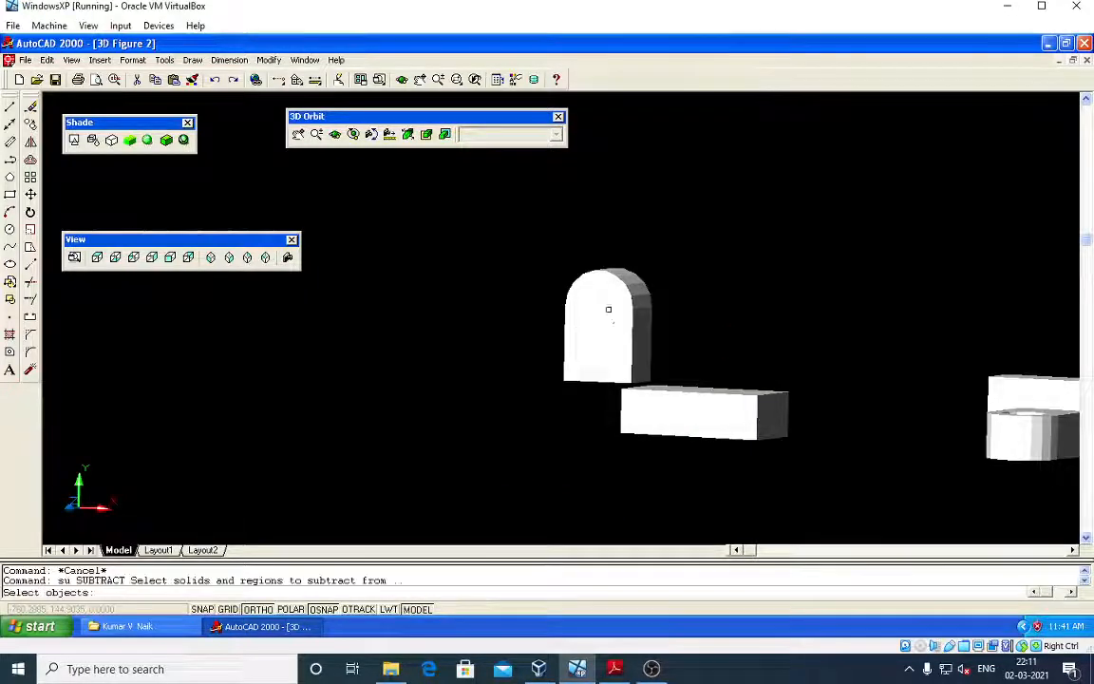
pyautogui.click(613, 323)
pyautogui.press('Return')
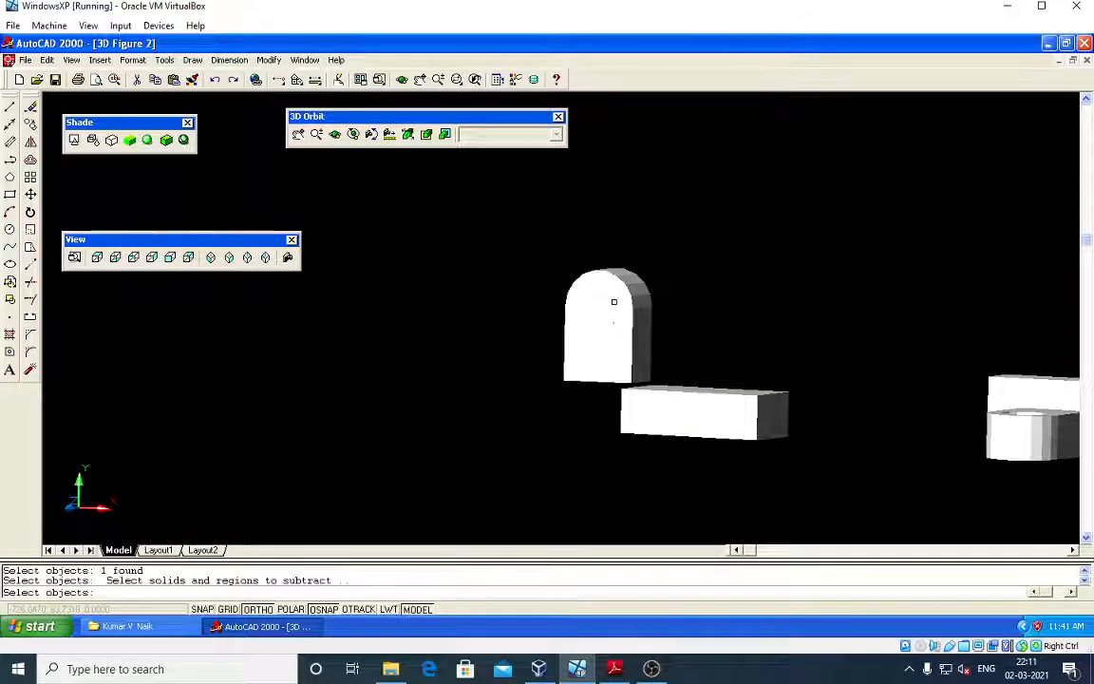
pyautogui.click(614, 304)
pyautogui.click(615, 307)
pyautogui.click(612, 323)
pyautogui.click(609, 332)
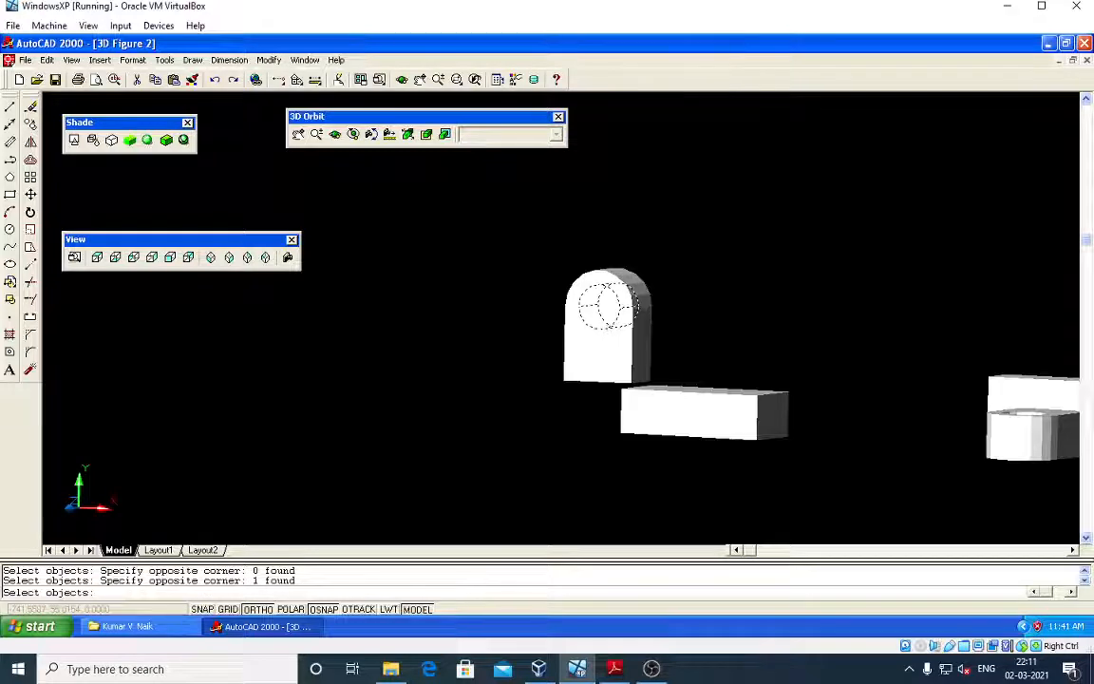
pyautogui.press('Return')
pyautogui.press('Escape')
pyautogui.press('Escape')
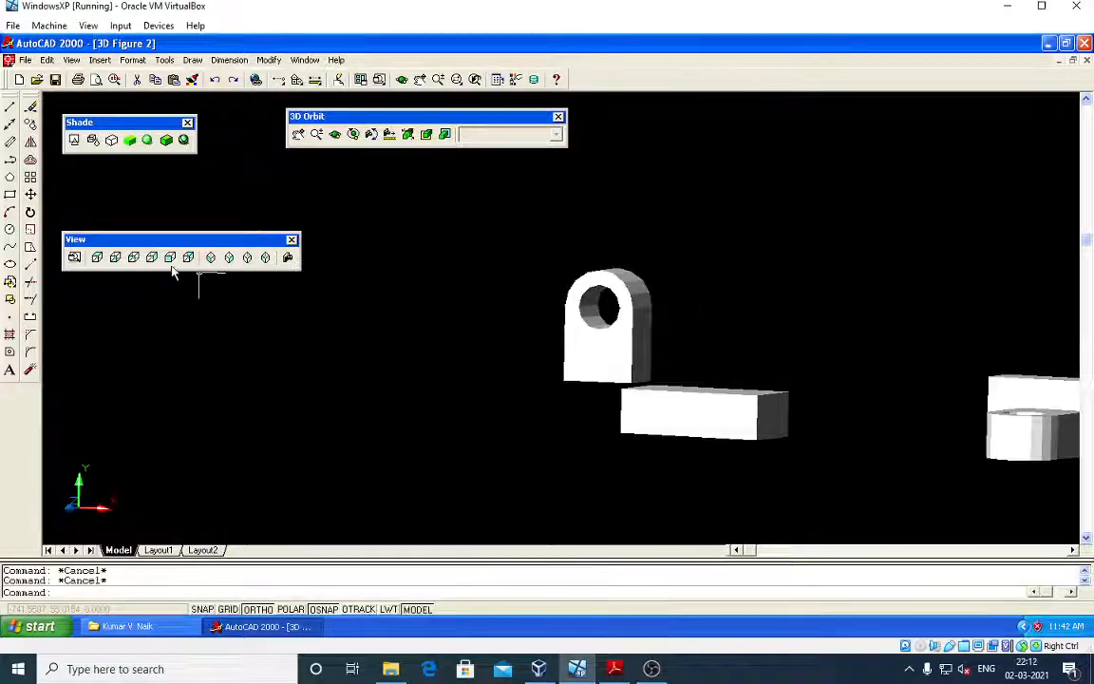
# In the back view, move the bored upright by its bottom edge midpoint onto the midpoint of the base block's top edge.
pyautogui.click(188, 258)
pyautogui.scroll(-3, 354, 323)
pyautogui.moveTo(349, 342); pyautogui.dragTo(464, 367, button='middle')
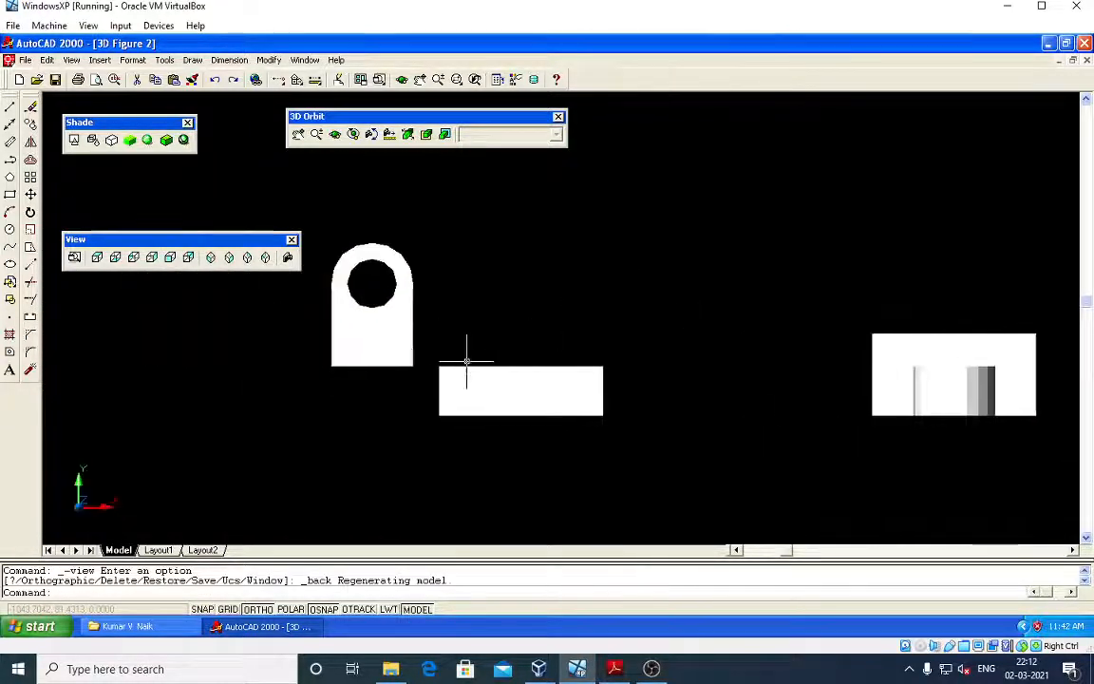
pyautogui.click(426, 374)
pyautogui.click(298, 184)
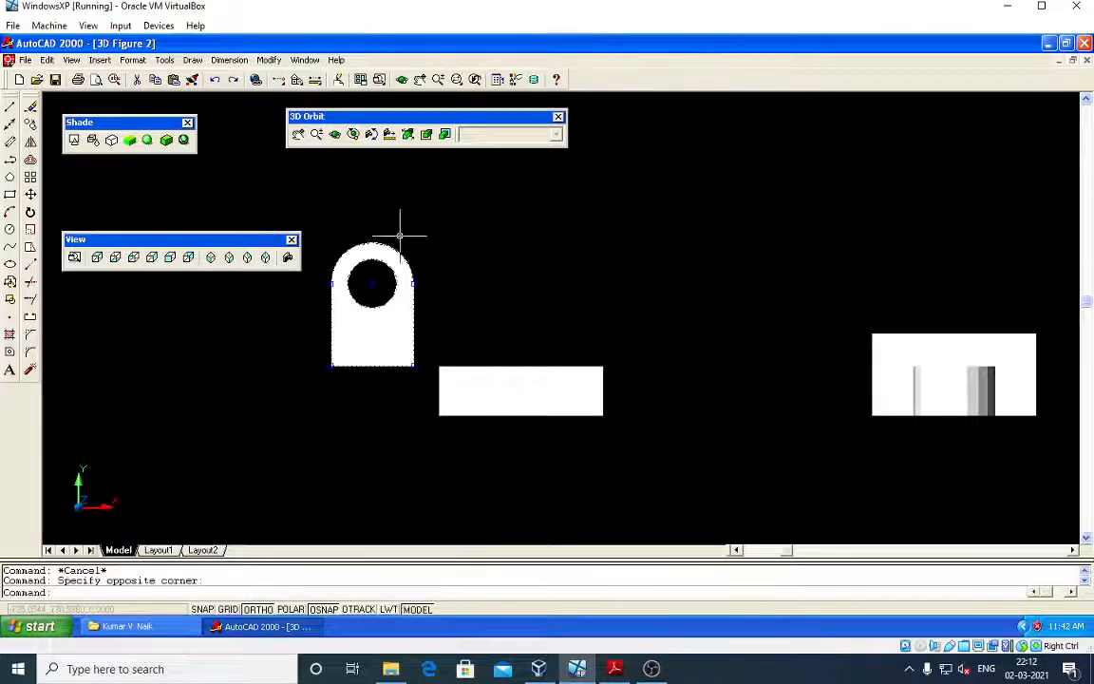
pyautogui.write('m')
pyautogui.press('Return')
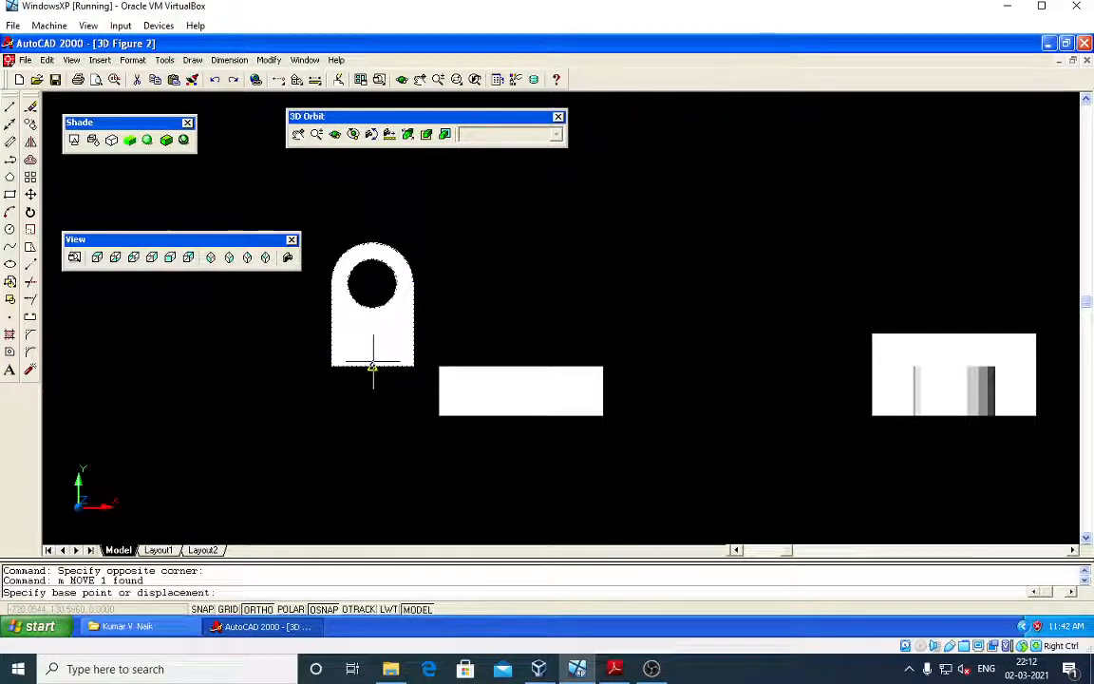
pyautogui.click(372, 365)
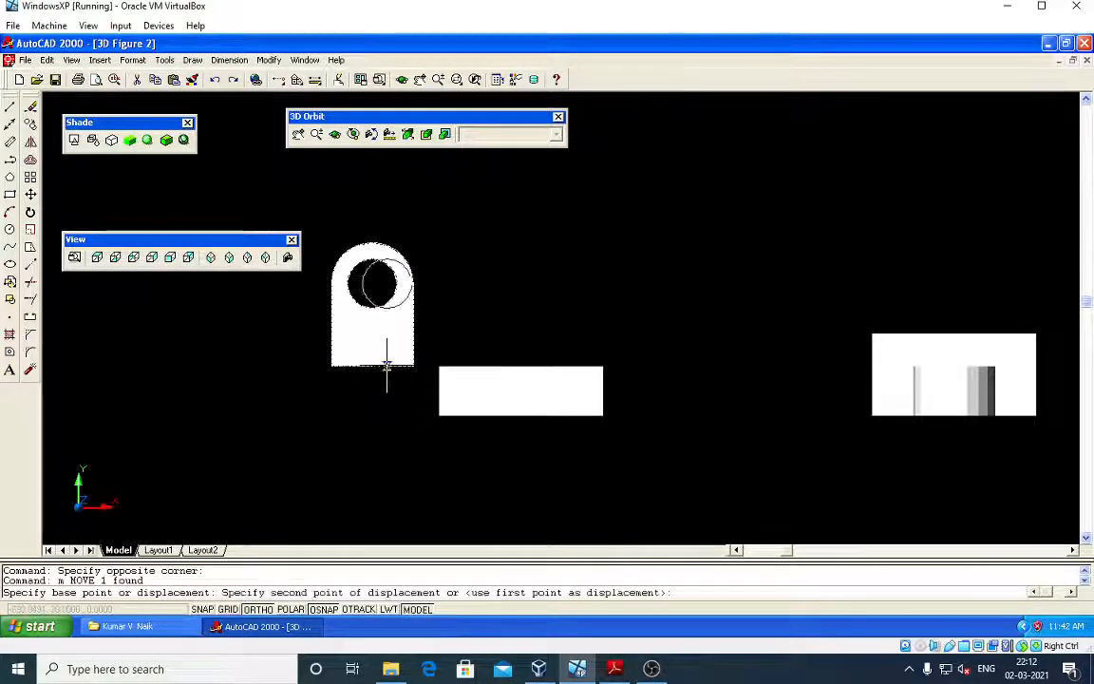
pyautogui.click(521, 365)
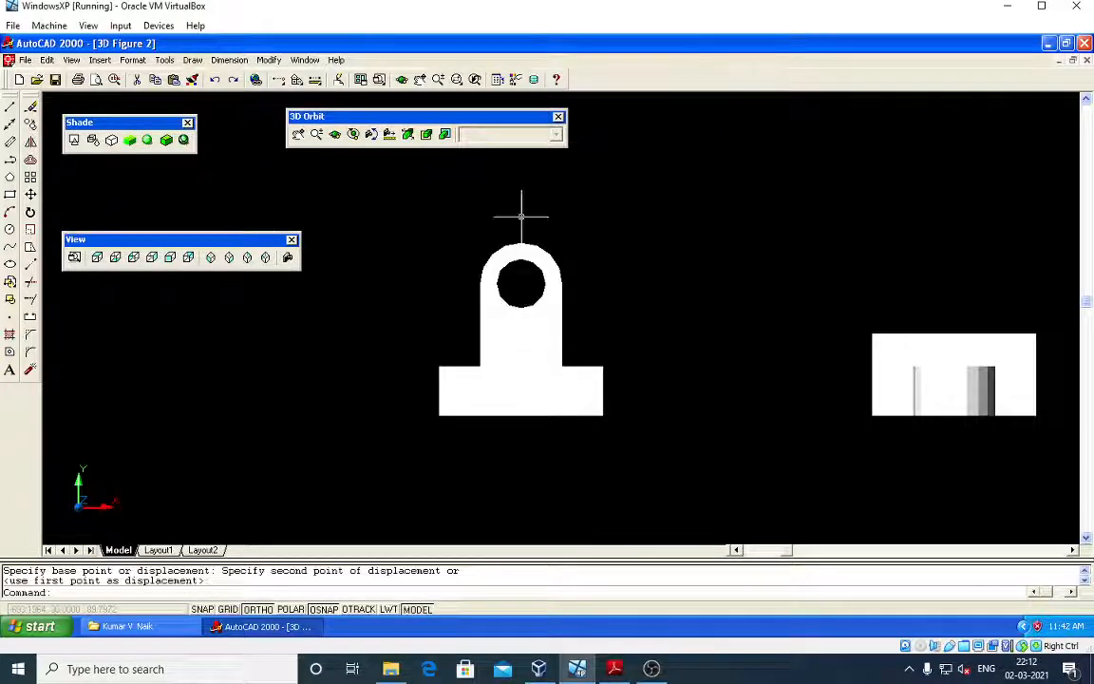
# Inspect the upright on its base by orbiting around it and in the SW, SE, NE and NW isometric views.
pyautogui.click(335, 134)
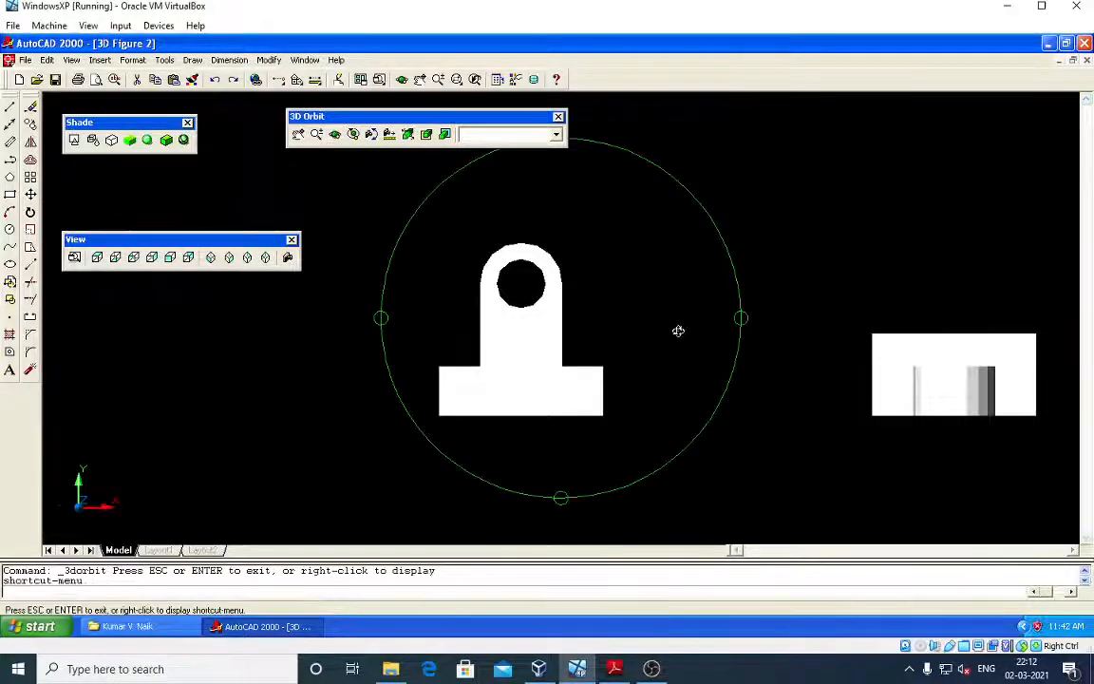
pyautogui.moveTo(677, 327)
pyautogui.mouseDown()
pyautogui.moveTo(535, 386)
pyautogui.moveTo(556, 389)
pyautogui.mouseUp()
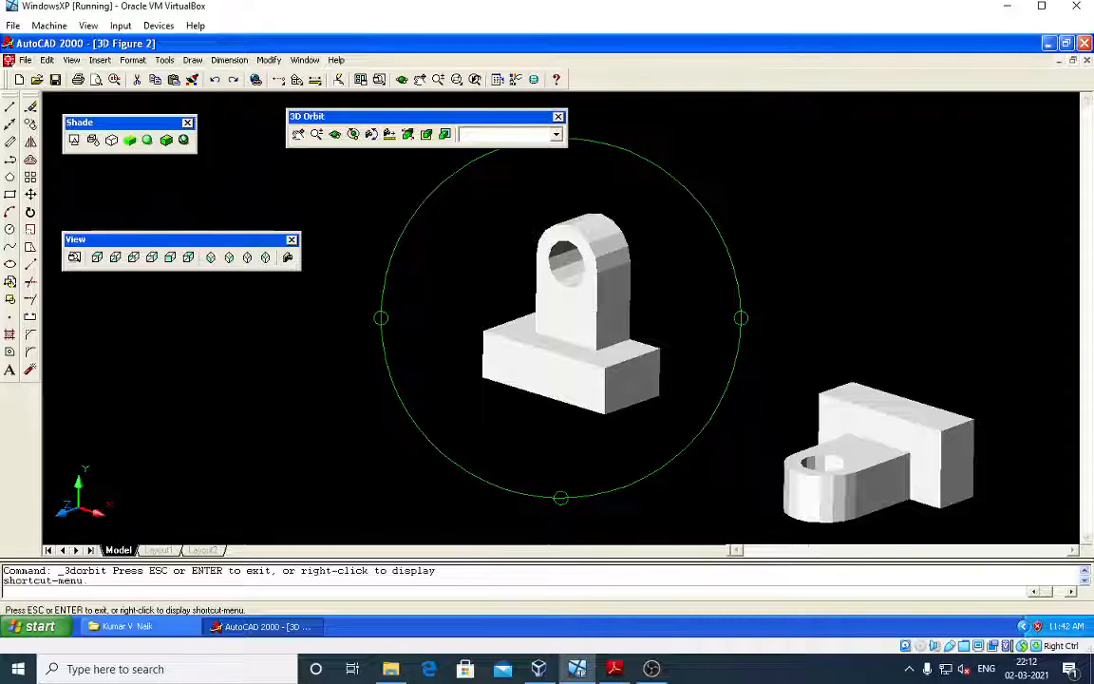
pyautogui.press('Escape')
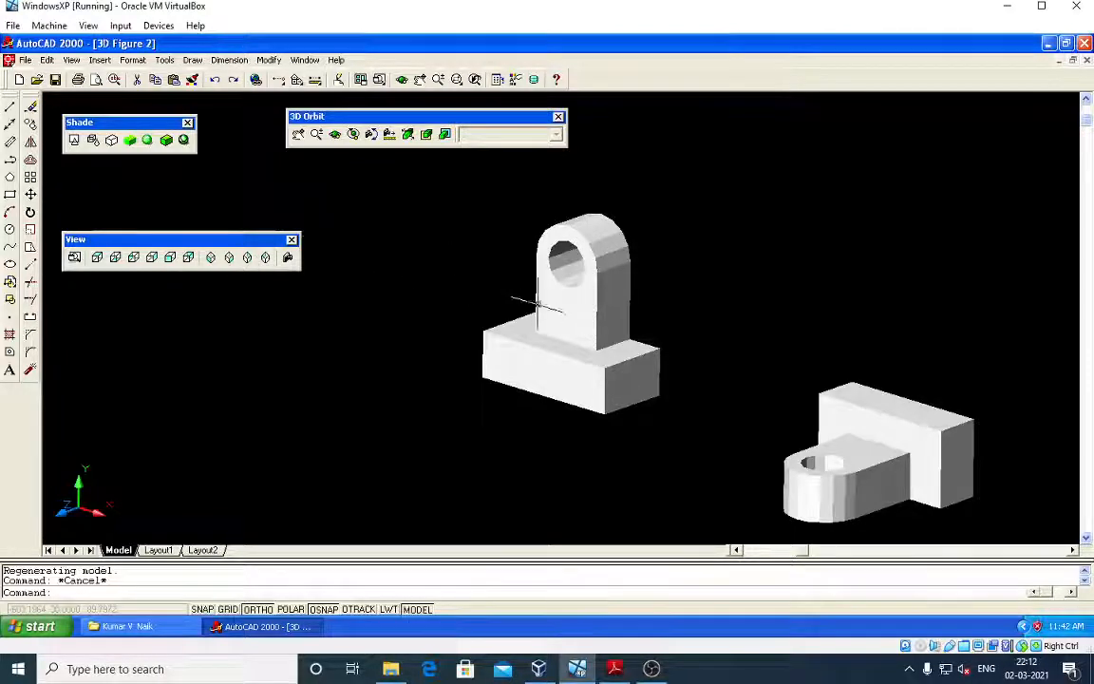
pyautogui.click(211, 257)
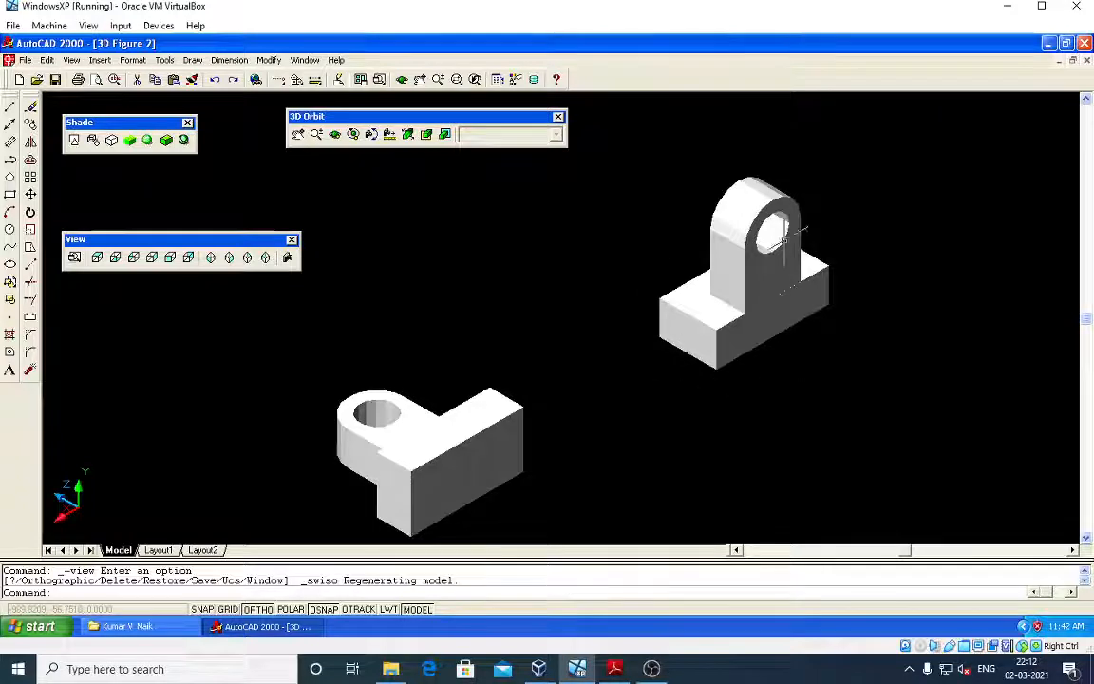
pyautogui.click(229, 258)
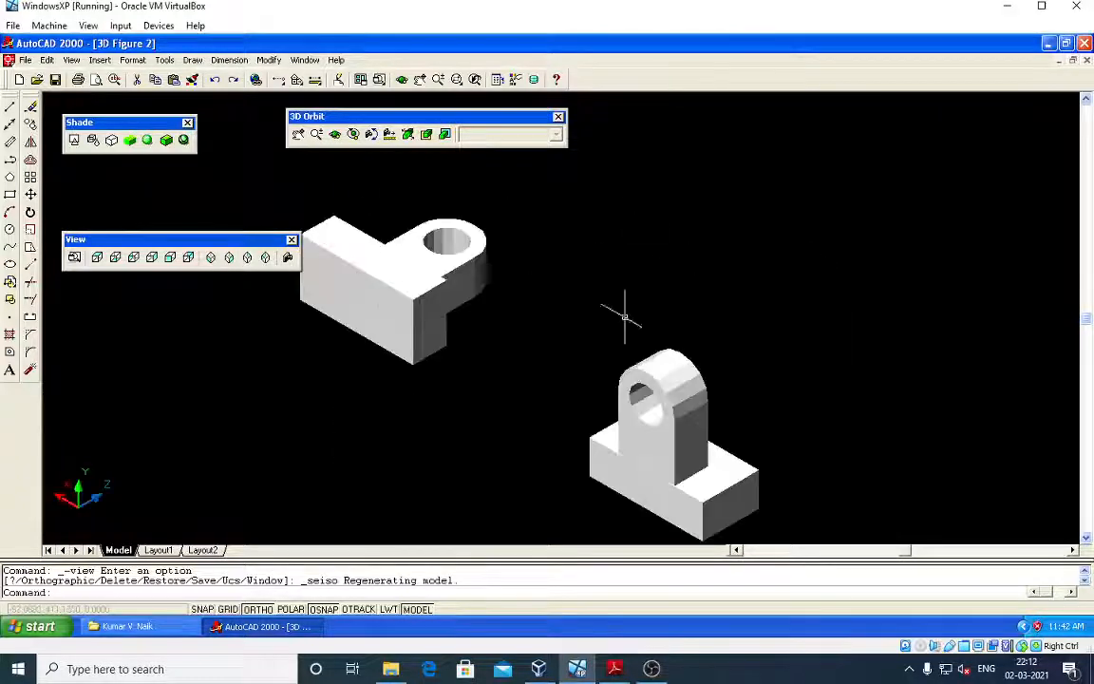
pyautogui.moveTo(656, 458); pyautogui.dragTo(649, 393, button='middle')
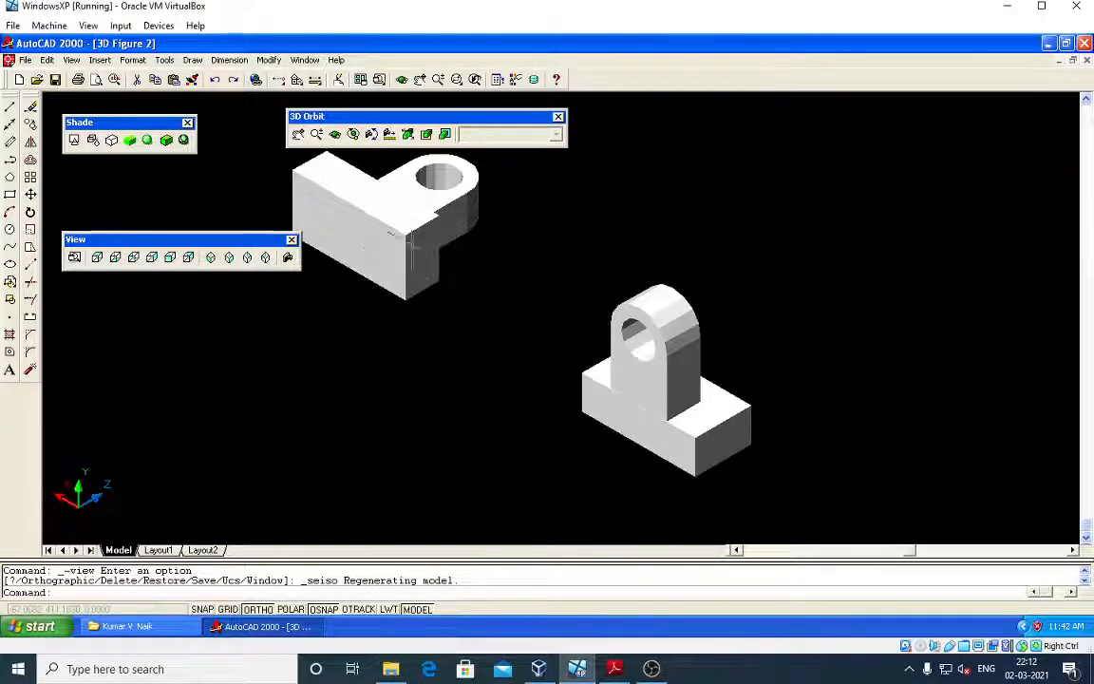
pyautogui.click(247, 259)
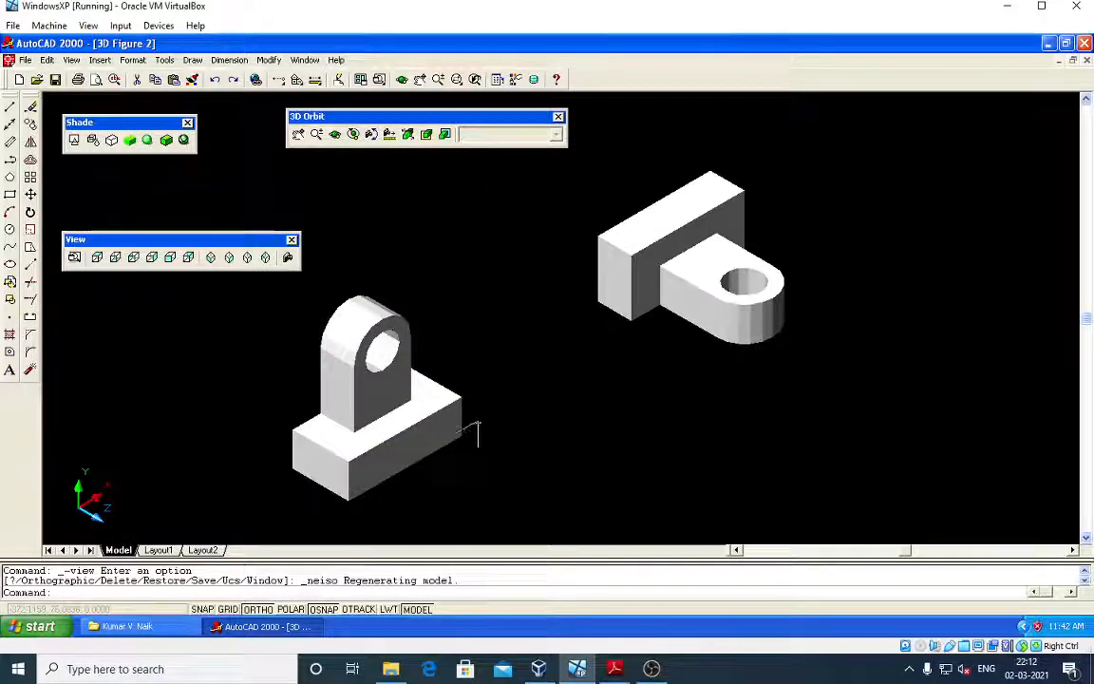
pyautogui.click(266, 261)
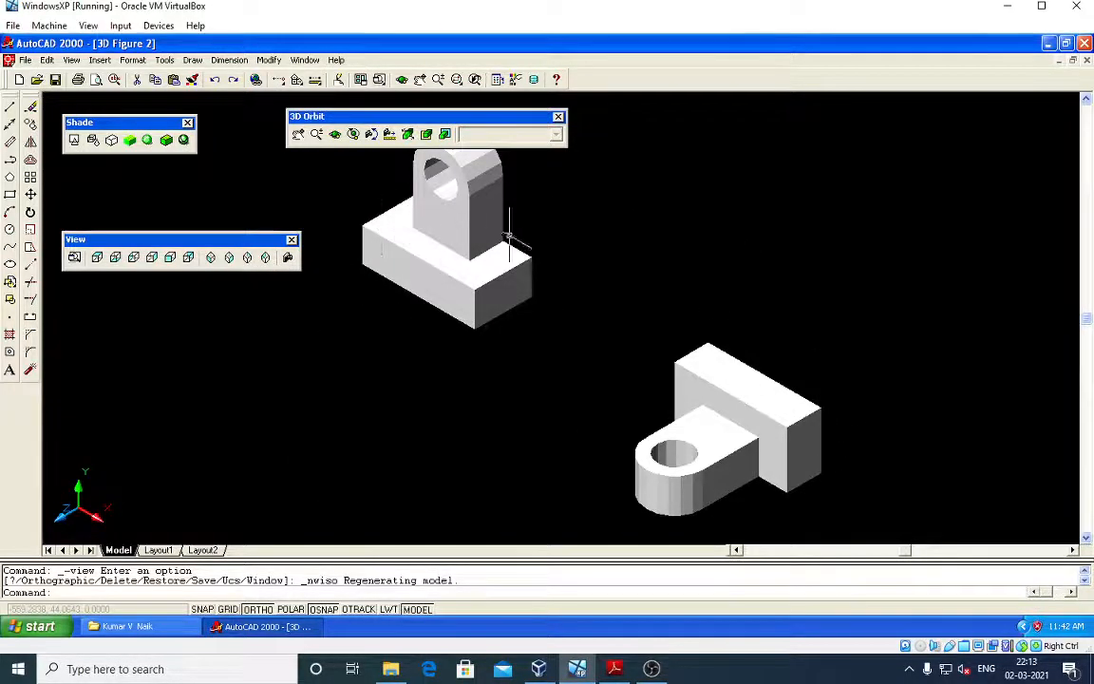
pyautogui.moveTo(613, 265); pyautogui.dragTo(631, 308, button='middle')
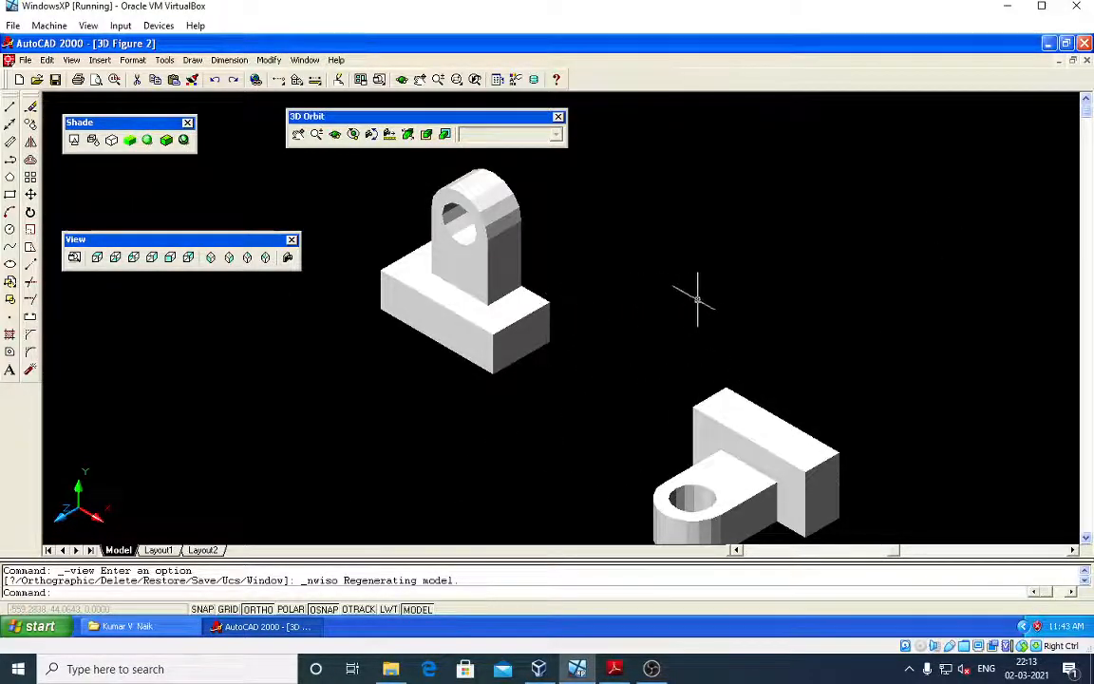
pyautogui.click(653, 670)
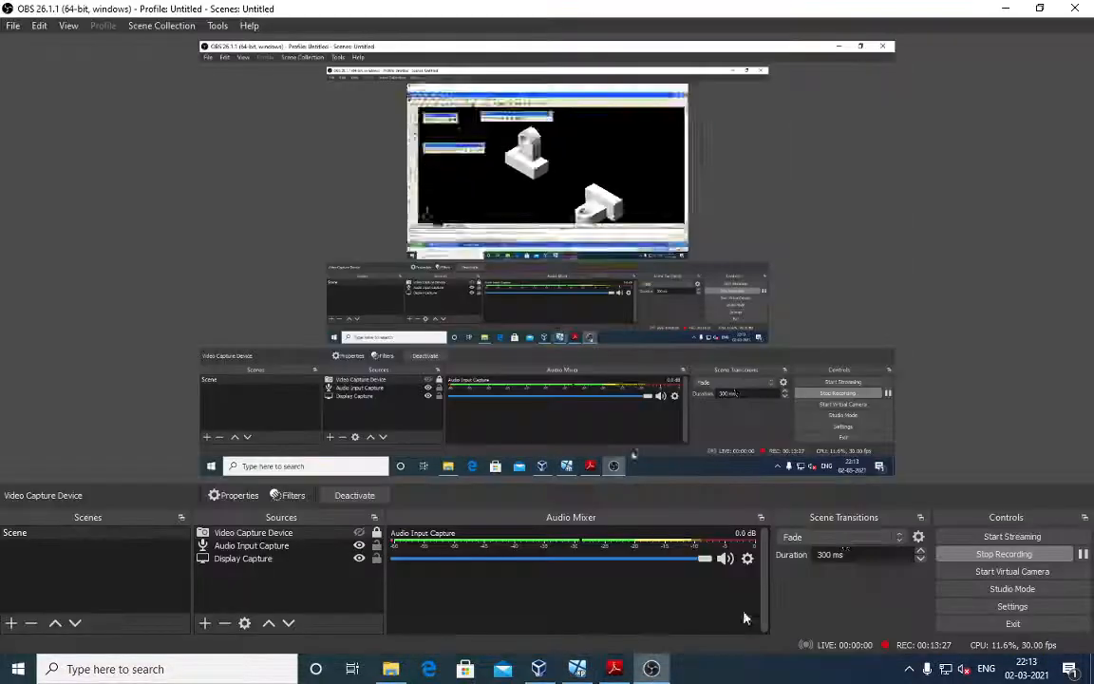